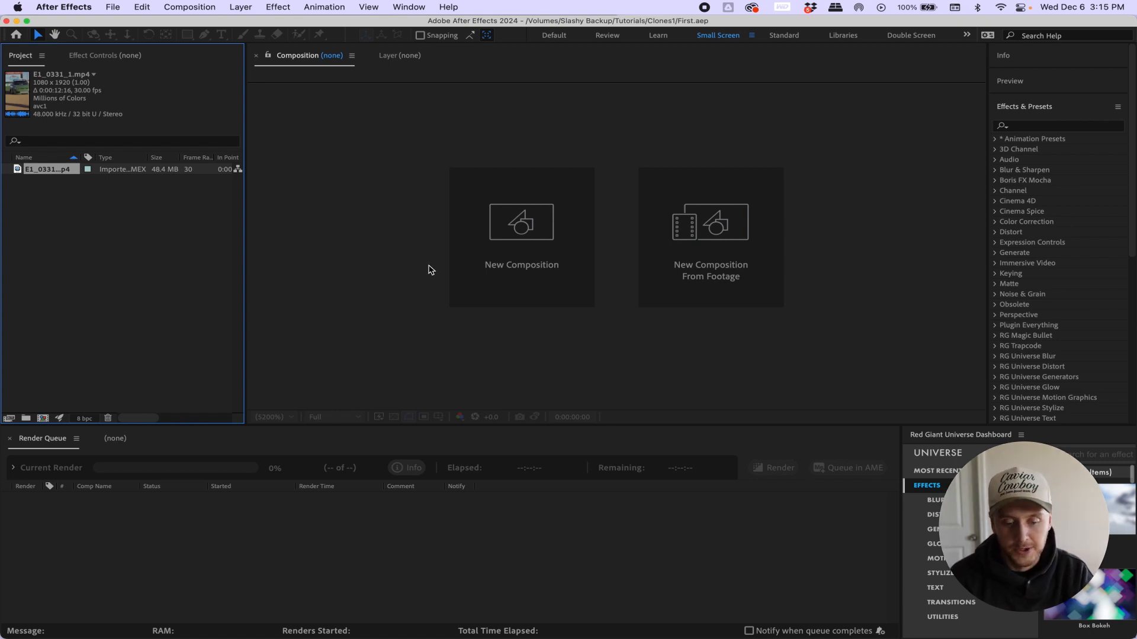
# - Create a composition named Big with the Social Media Portrait HD preset, 1080x1920 at 30 fps
pyautogui.click(520, 261)
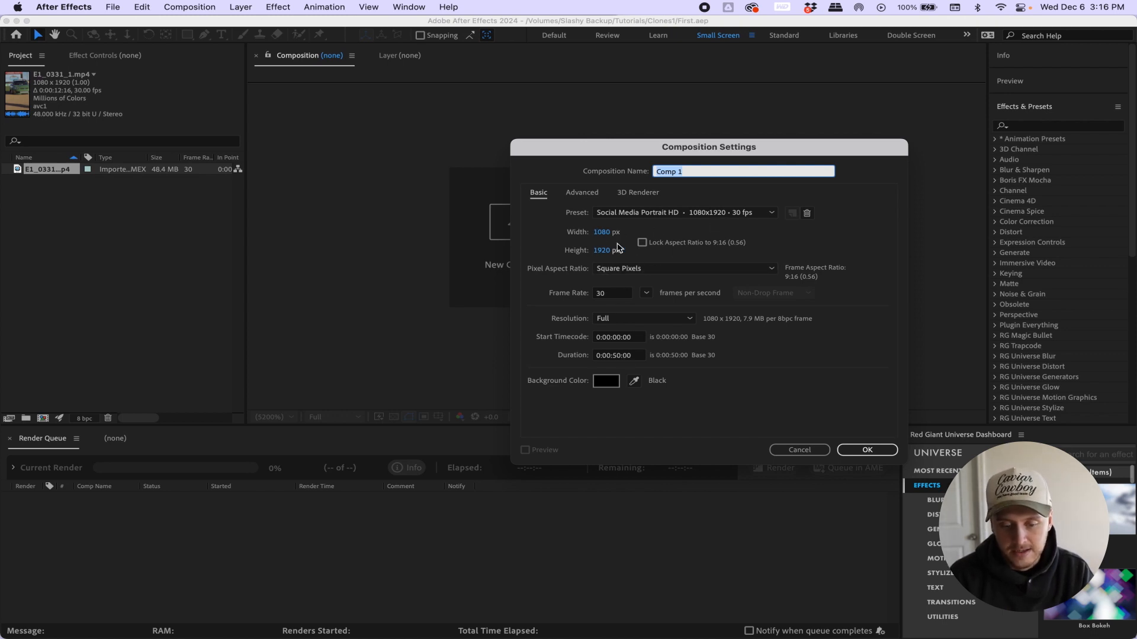
pyautogui.click(699, 217)
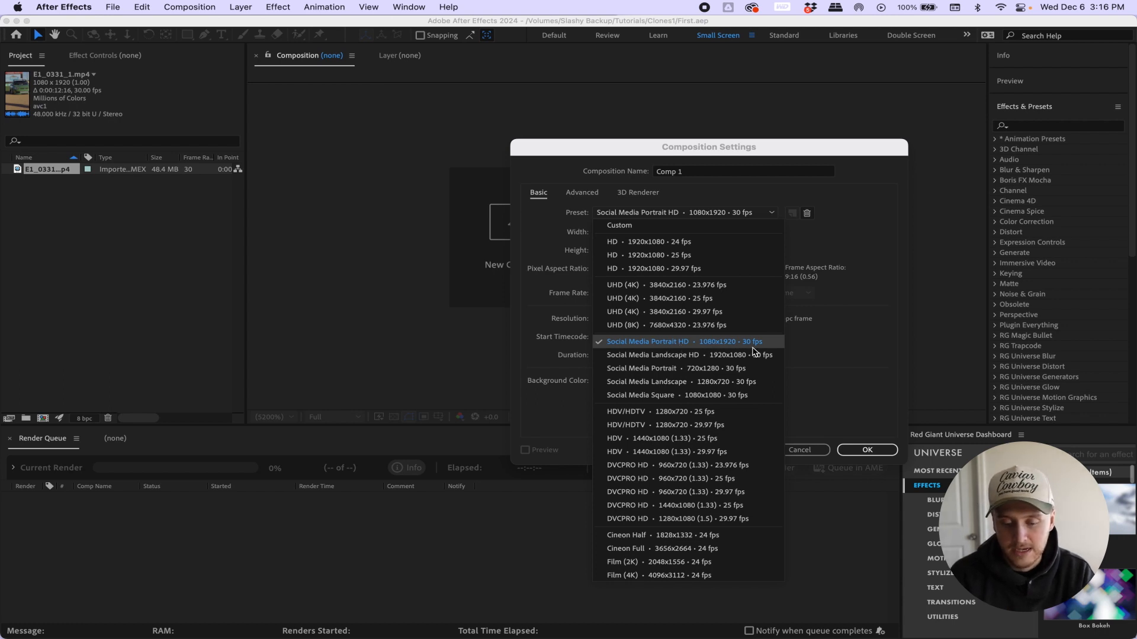
pyautogui.click(804, 349)
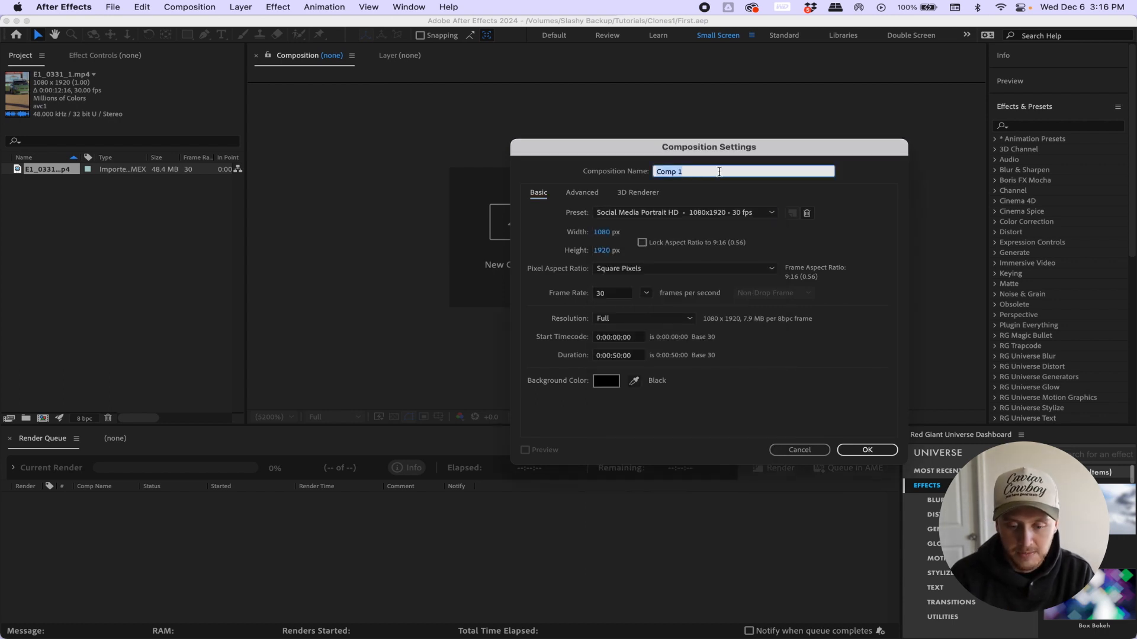
pyautogui.write('Big')
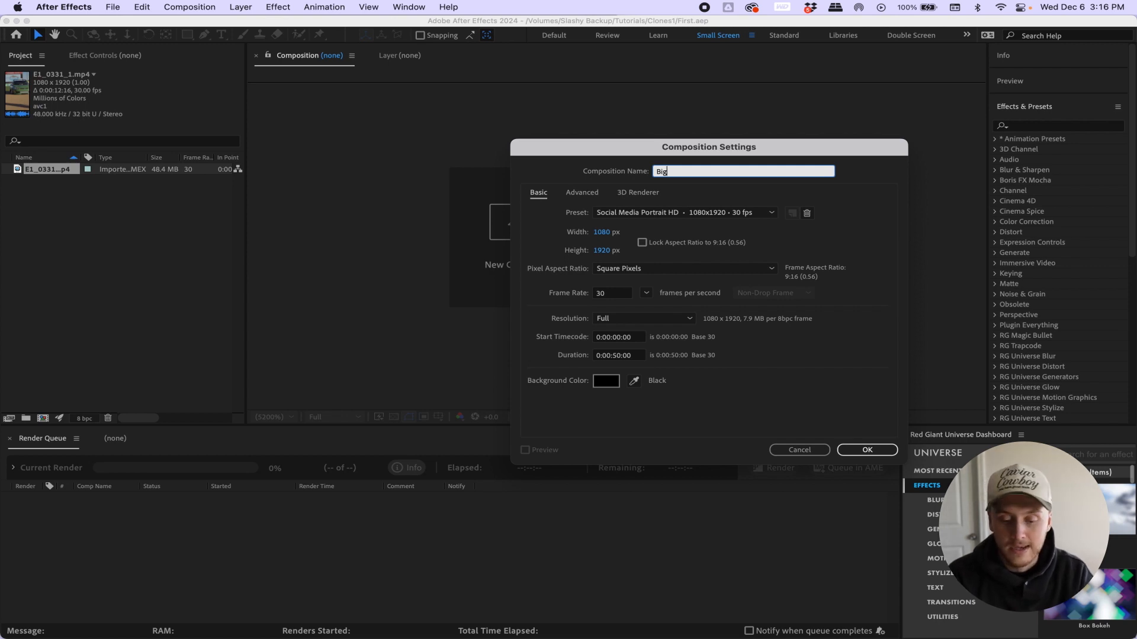
pyautogui.press('Return')
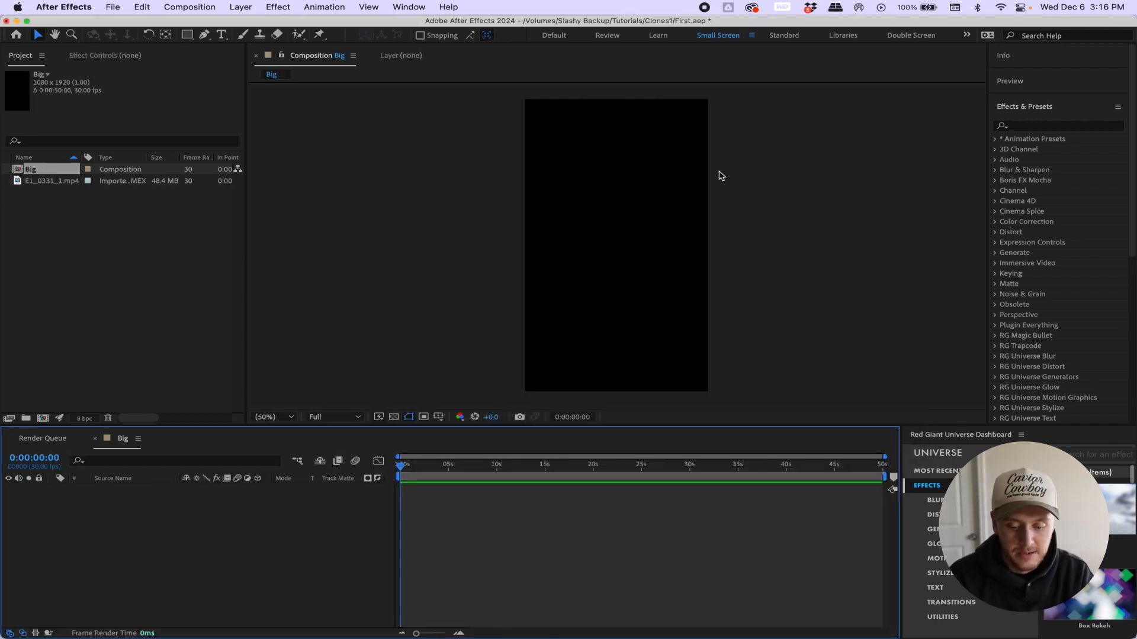
# - Add the E1_0331_1.mp4 footage to the Big composition and rename its layer Base
pyautogui.click(135, 186)
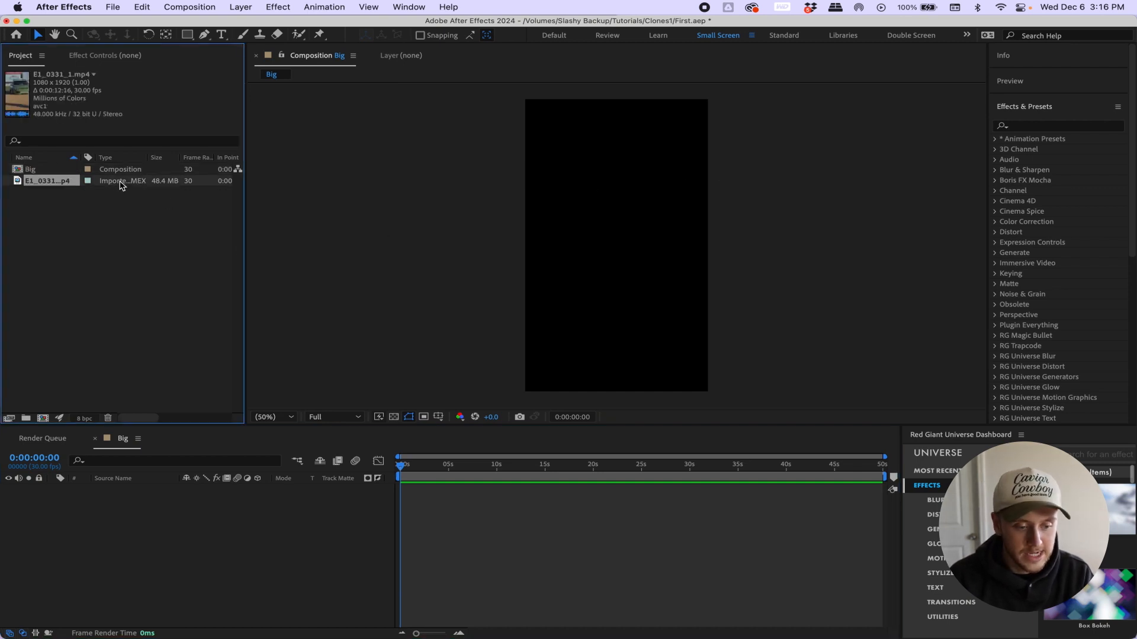
pyautogui.moveTo(122, 186); pyautogui.dragTo(304, 527)
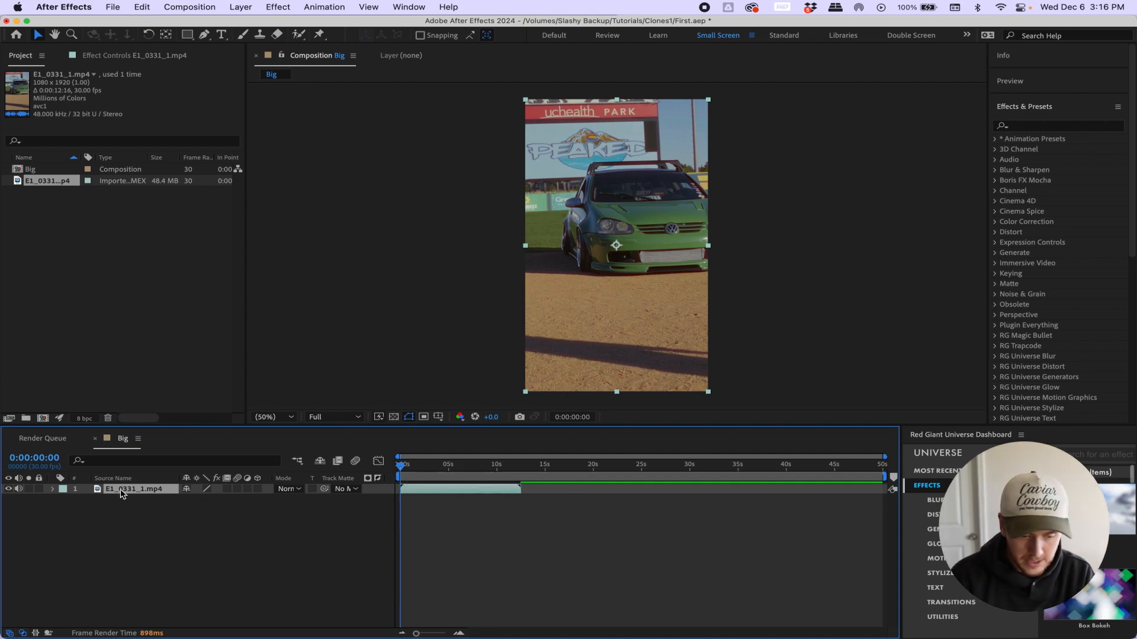
pyautogui.press('Return')
pyautogui.write('Base')
pyautogui.press('Return')
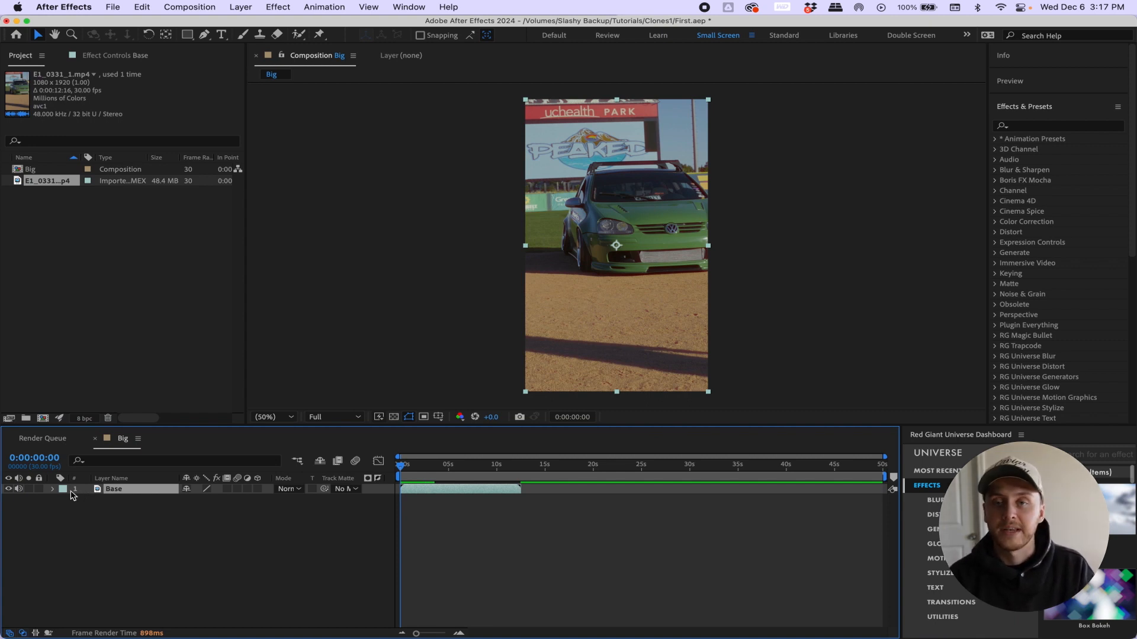
pyautogui.click(71, 495)
pyautogui.click(198, 540)
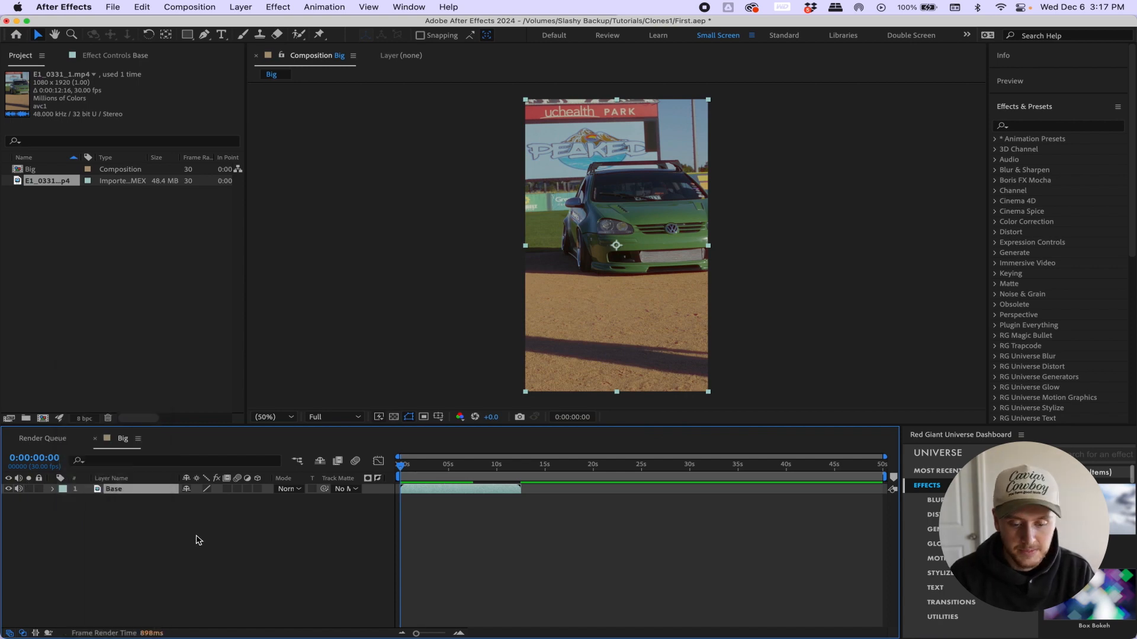
# - Set the work area's end at the clip's last visible frame, 0:00:12:15
pyautogui.click(522, 466)
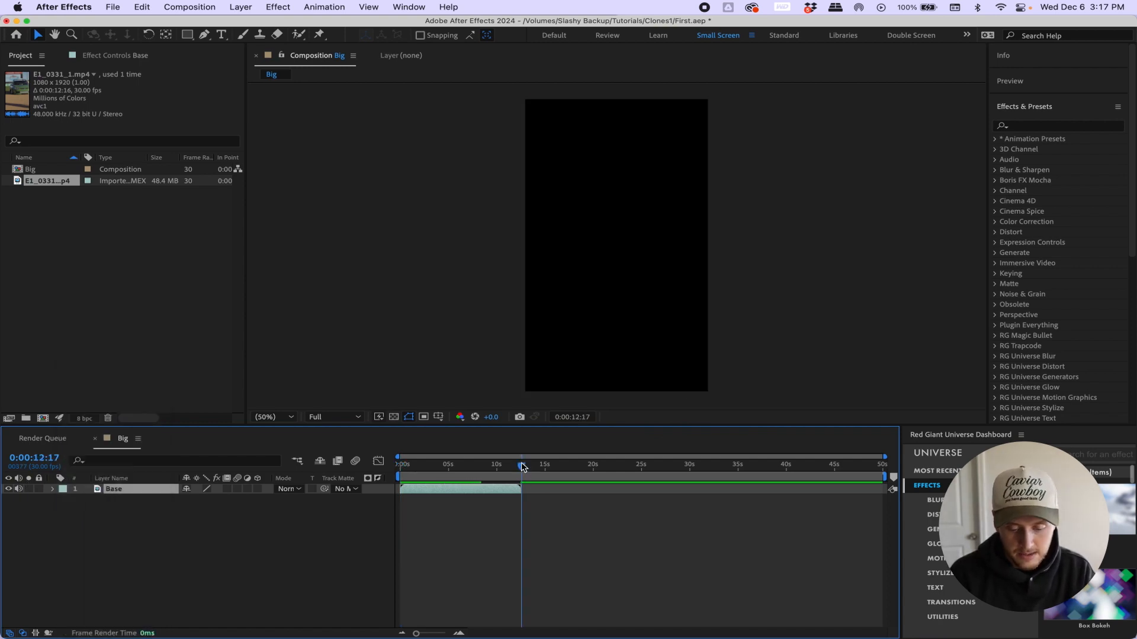
pyautogui.press('pageup')
pyautogui.press('pageup')
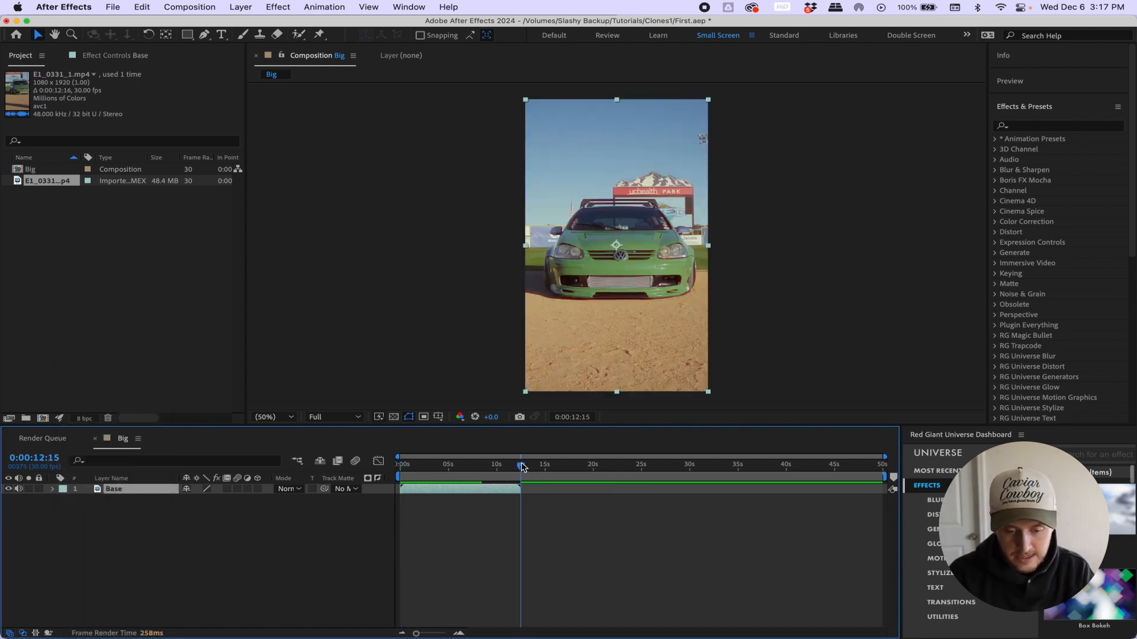
pyautogui.press('pagedown')
pyautogui.press('pageup')
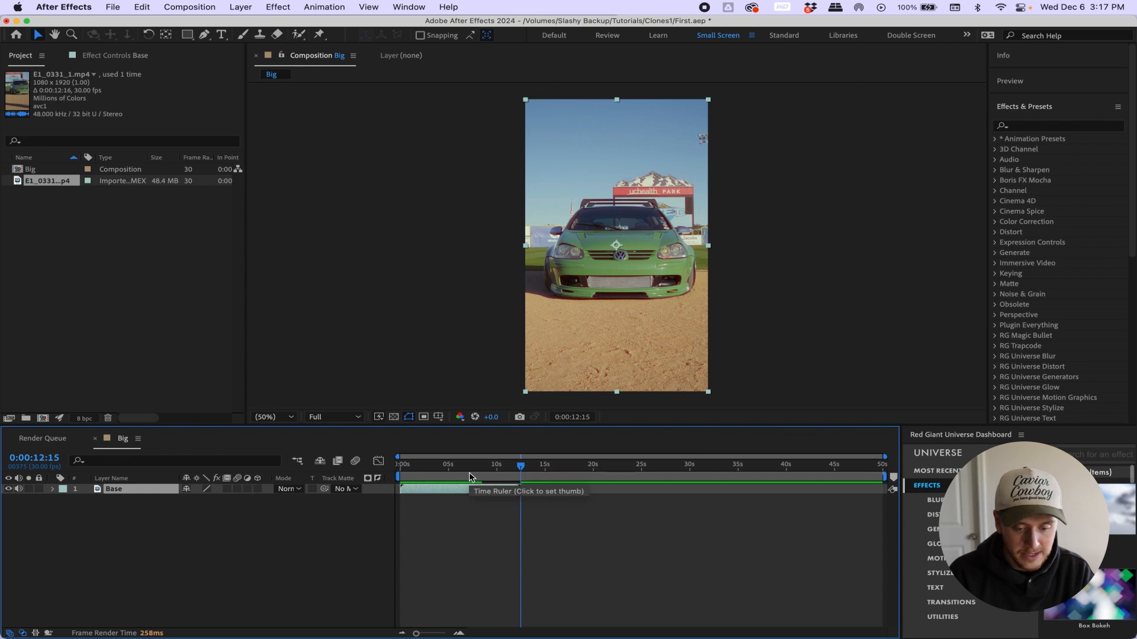
pyautogui.press('pagedown')
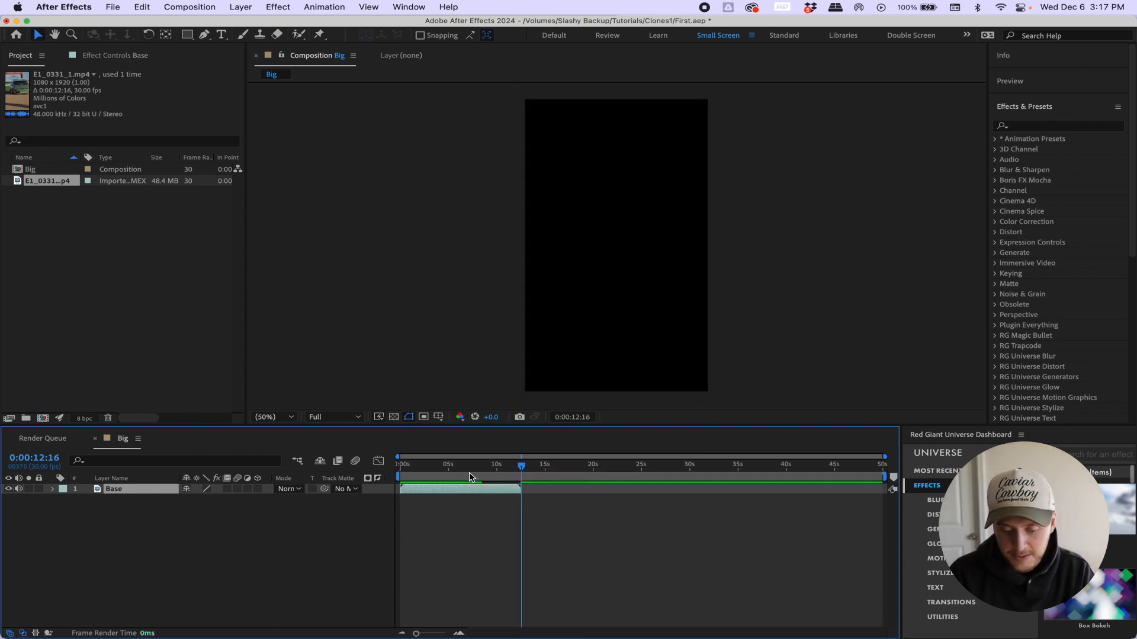
pyautogui.press('pageup')
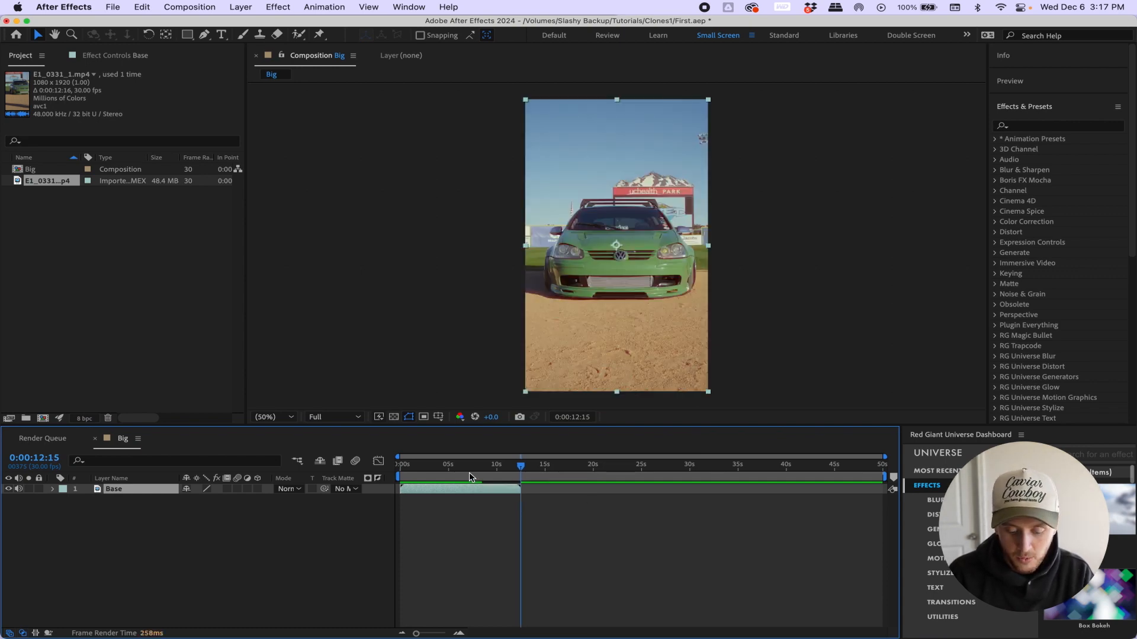
pyautogui.press('n')
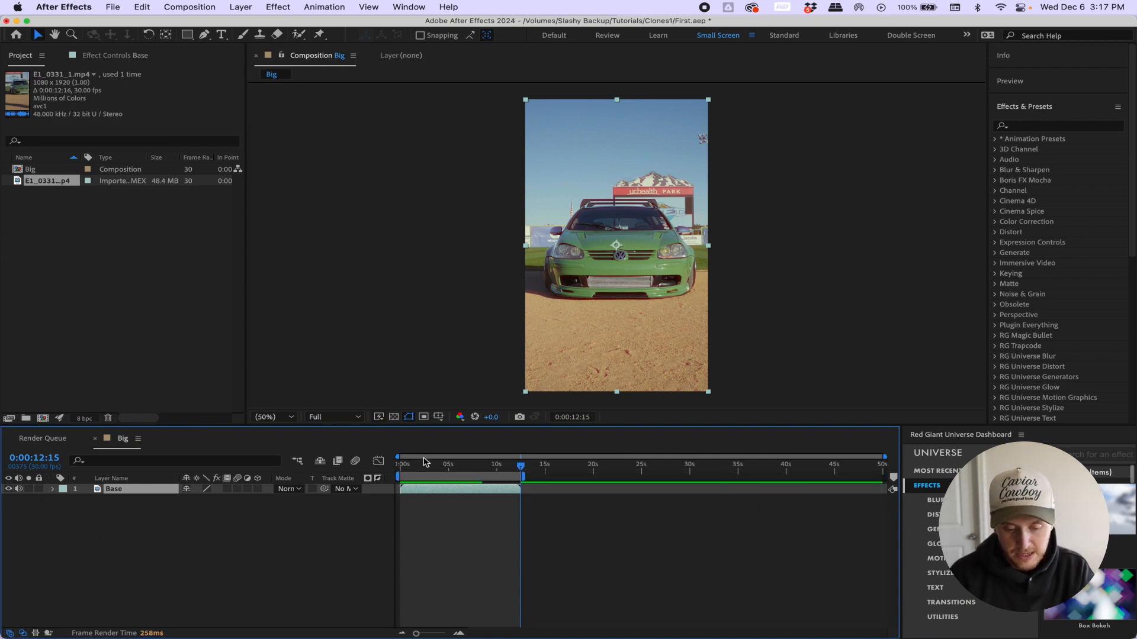
# - Start the work area at 0:00:00:00 and trim the composition to the work area
pyautogui.moveTo(418, 465); pyautogui.dragTo(367, 470)
pyautogui.press('b')
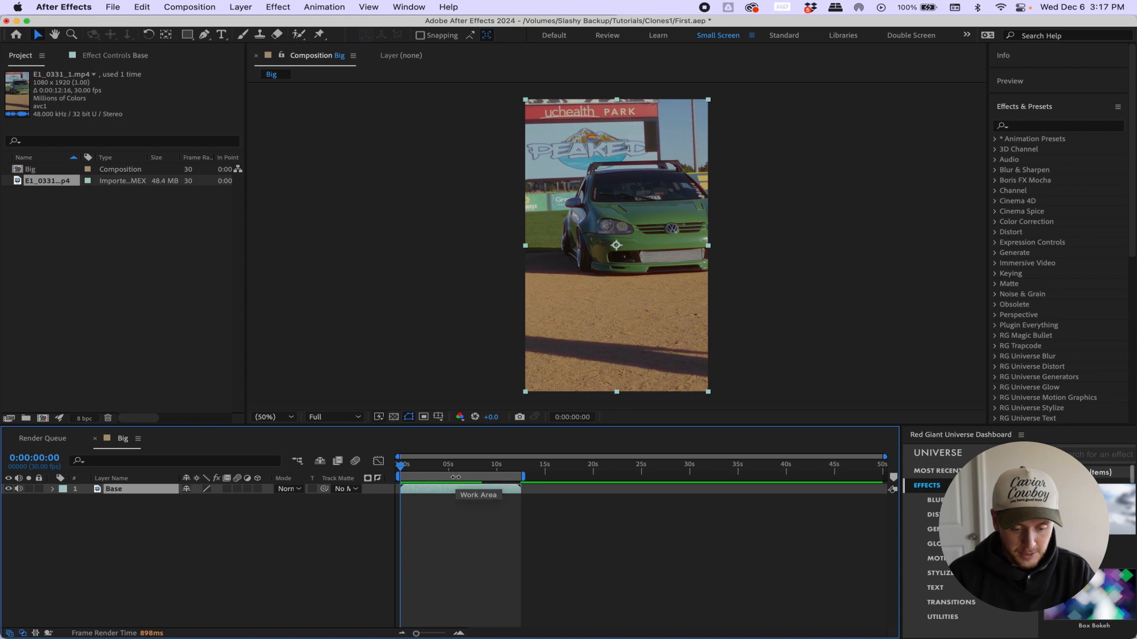
pyautogui.rightClick(455, 477)
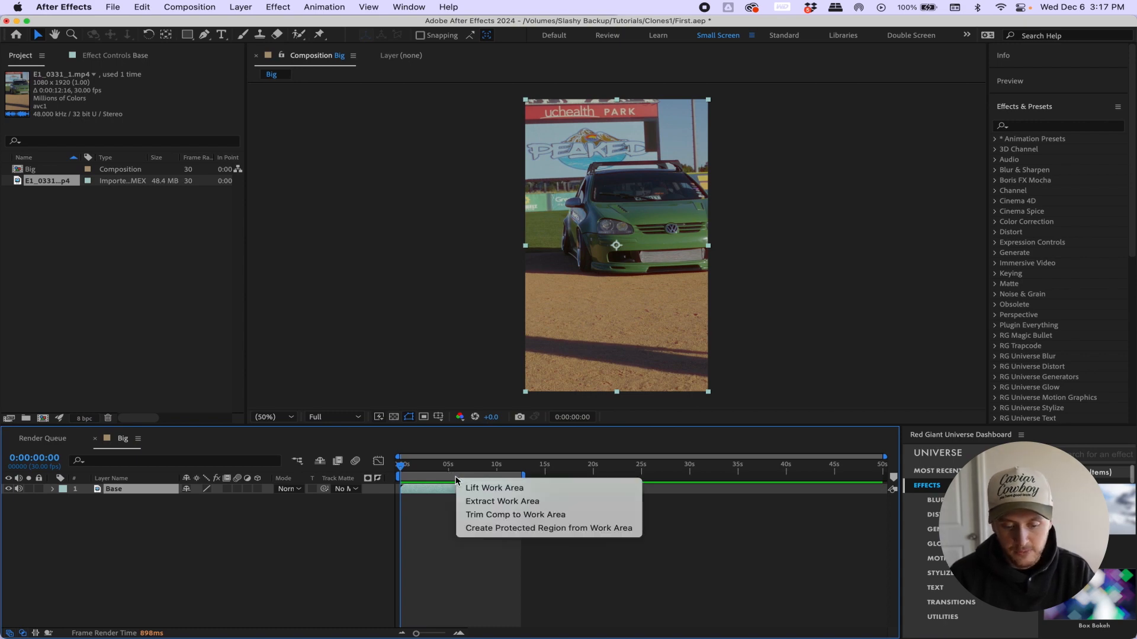
pyautogui.click(515, 515)
# - Set the work area to start at 0:00:10:03 and trim the composition to it
pyautogui.moveTo(506, 468); pyautogui.dragTo(787, 479)
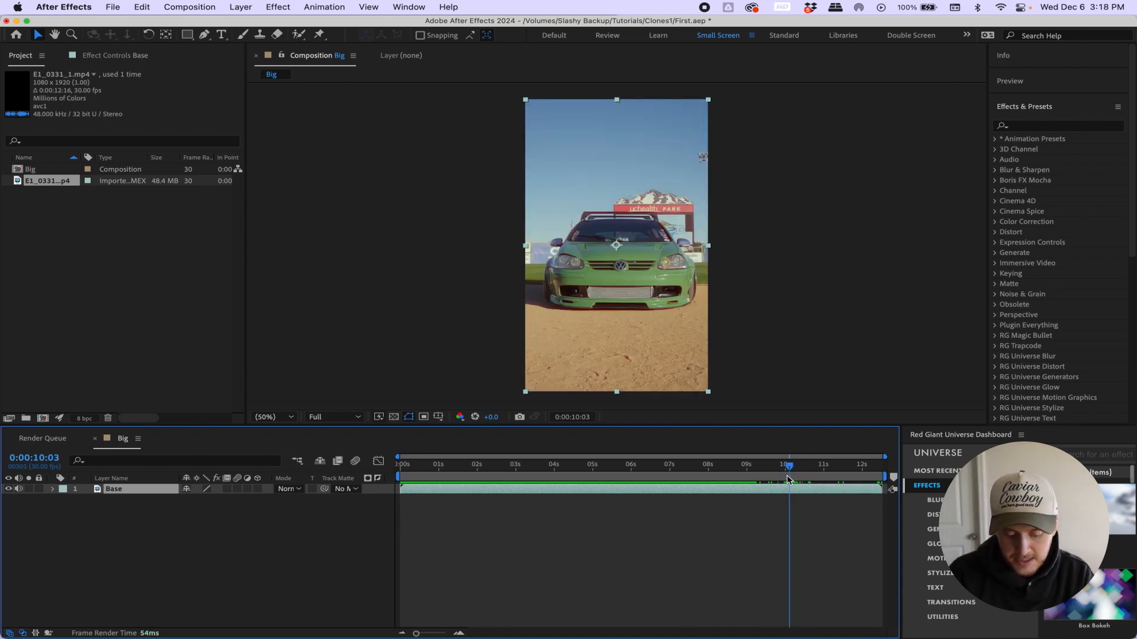
pyautogui.press('b')
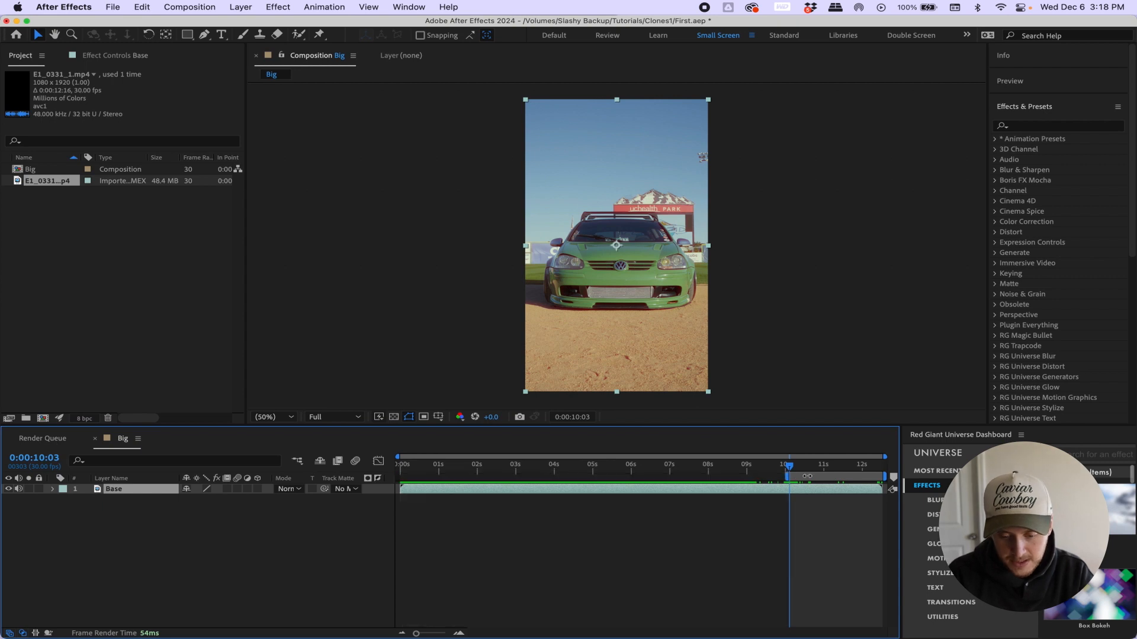
pyautogui.moveTo(810, 470); pyautogui.dragTo(845, 467)
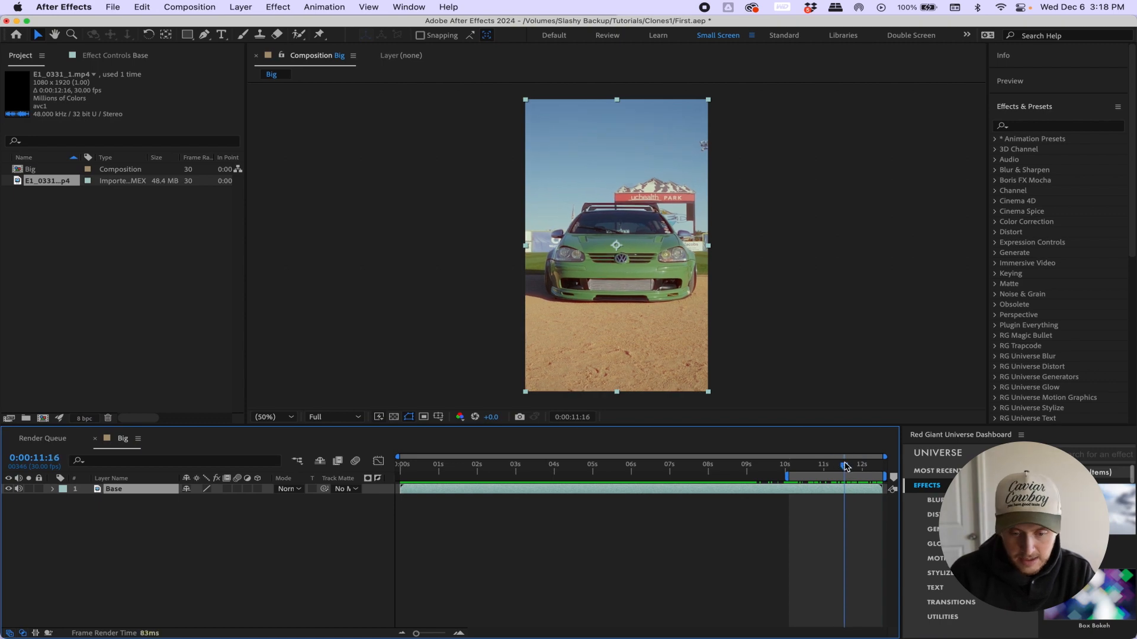
pyautogui.rightClick(819, 480)
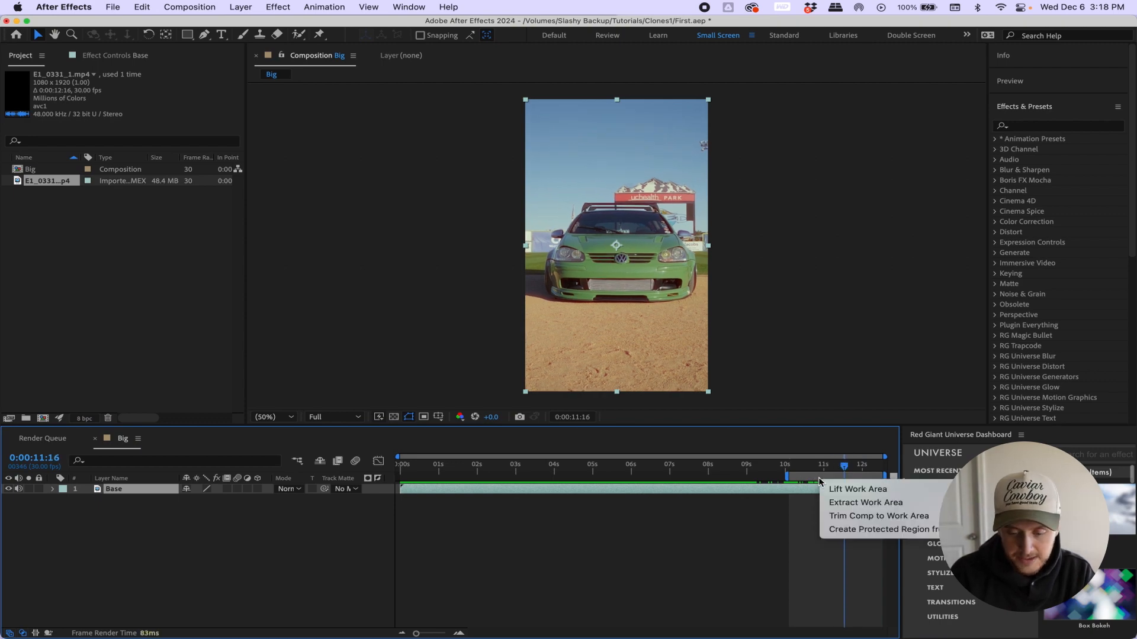
pyautogui.click(850, 520)
# - Play through the trimmed car shot and return to its first frame
pyautogui.moveTo(470, 465); pyautogui.dragTo(400, 474)
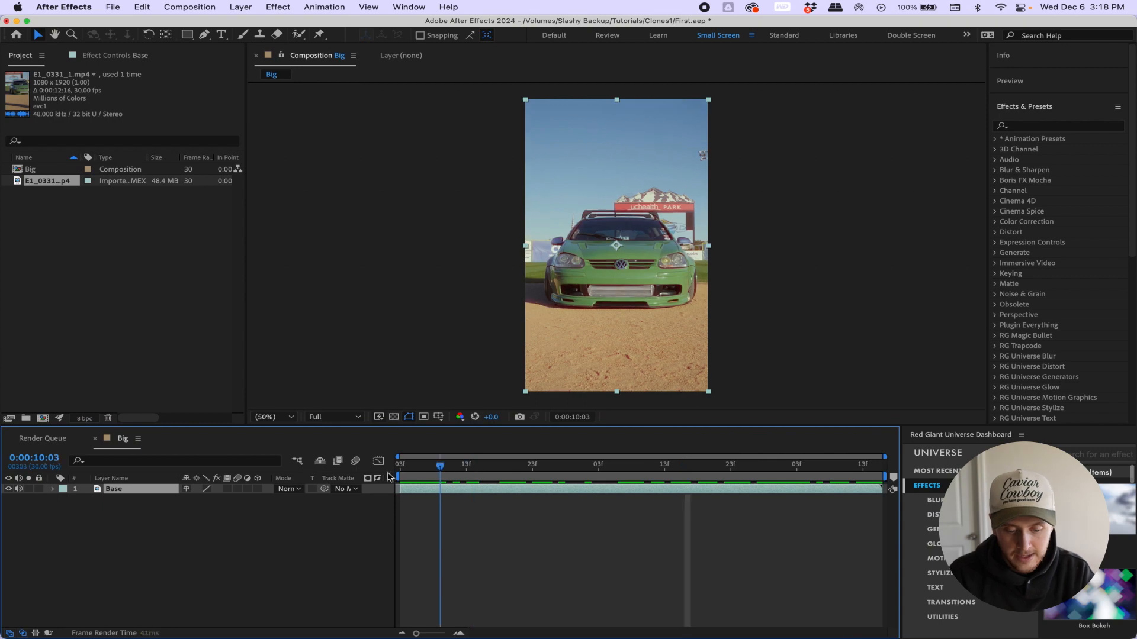
pyautogui.press('space')
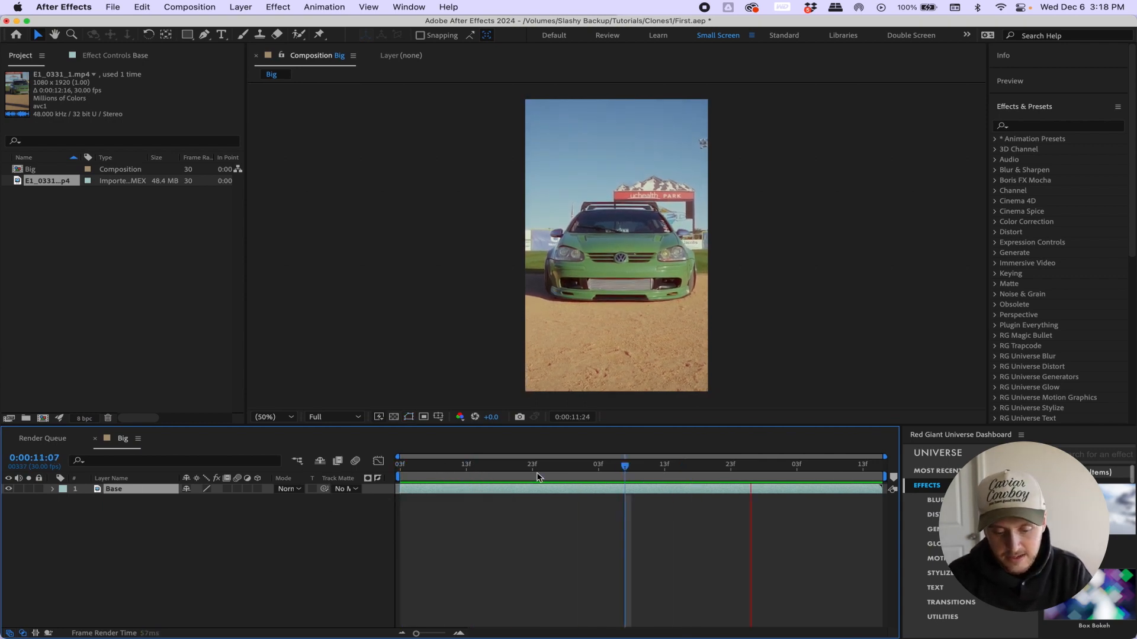
pyautogui.moveTo(507, 465); pyautogui.dragTo(373, 465)
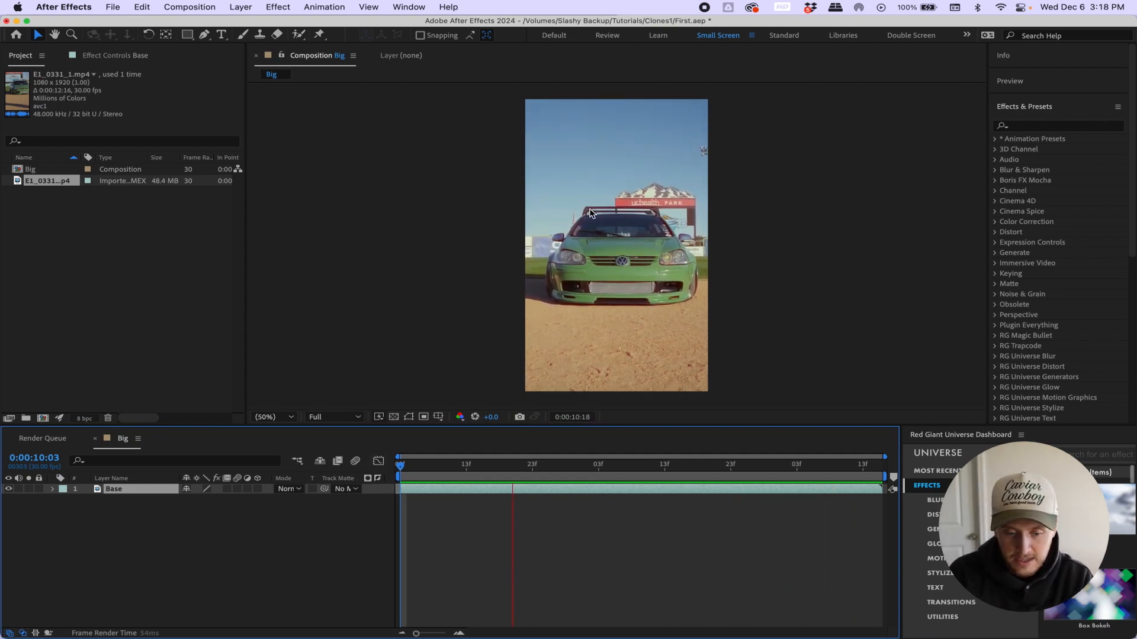
pyautogui.press('space')
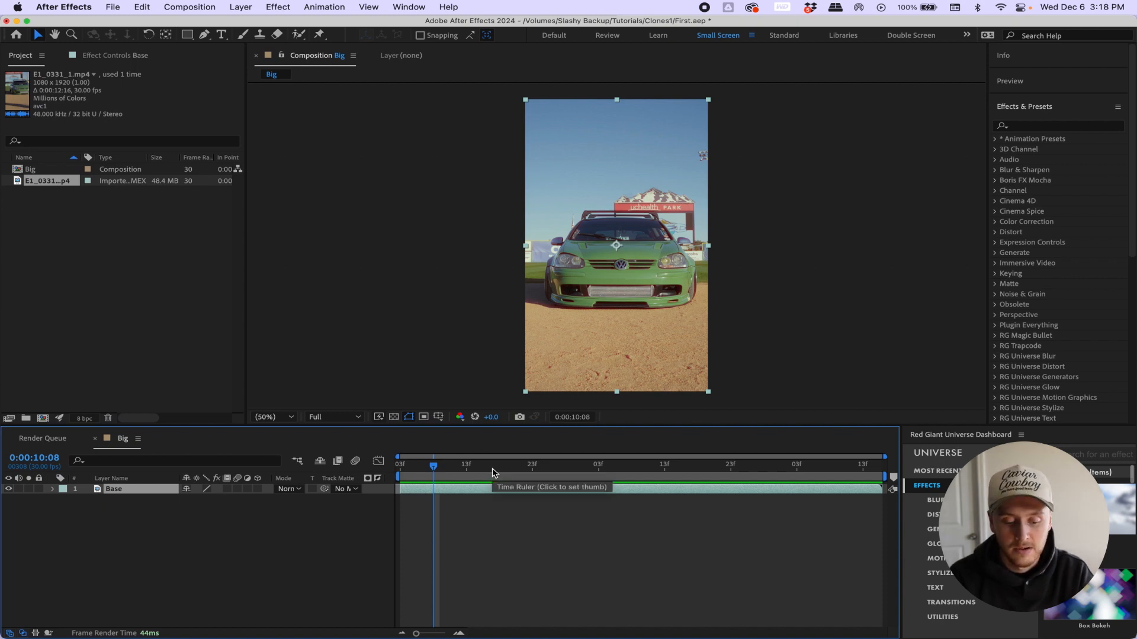
pyautogui.moveTo(448, 467); pyautogui.dragTo(379, 464)
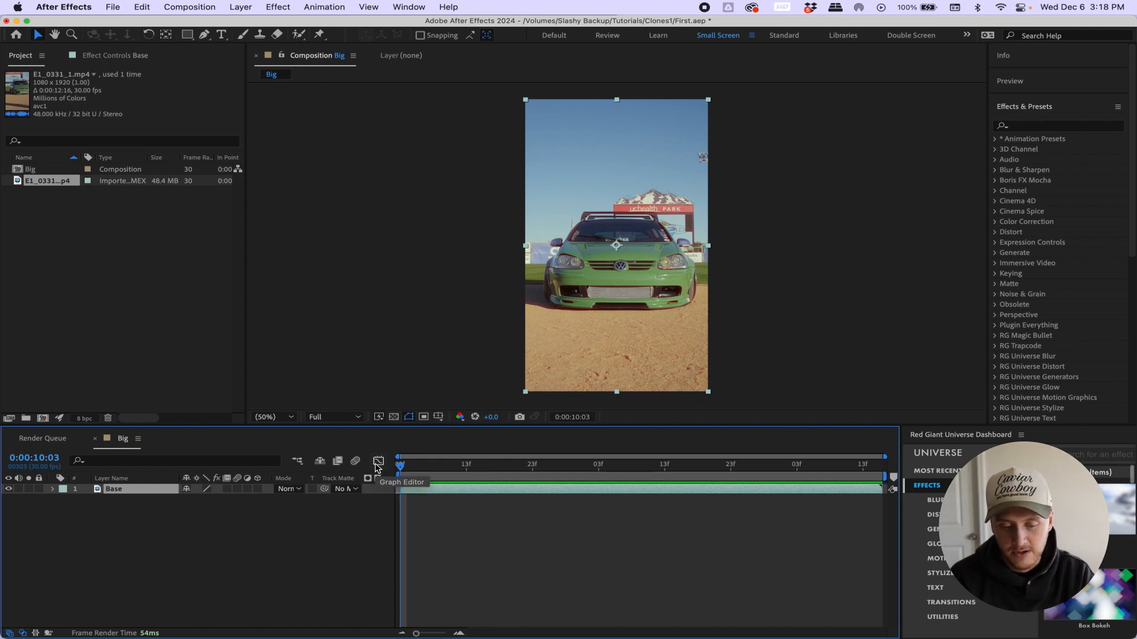
pyautogui.click(471, 468)
pyautogui.press('Home')
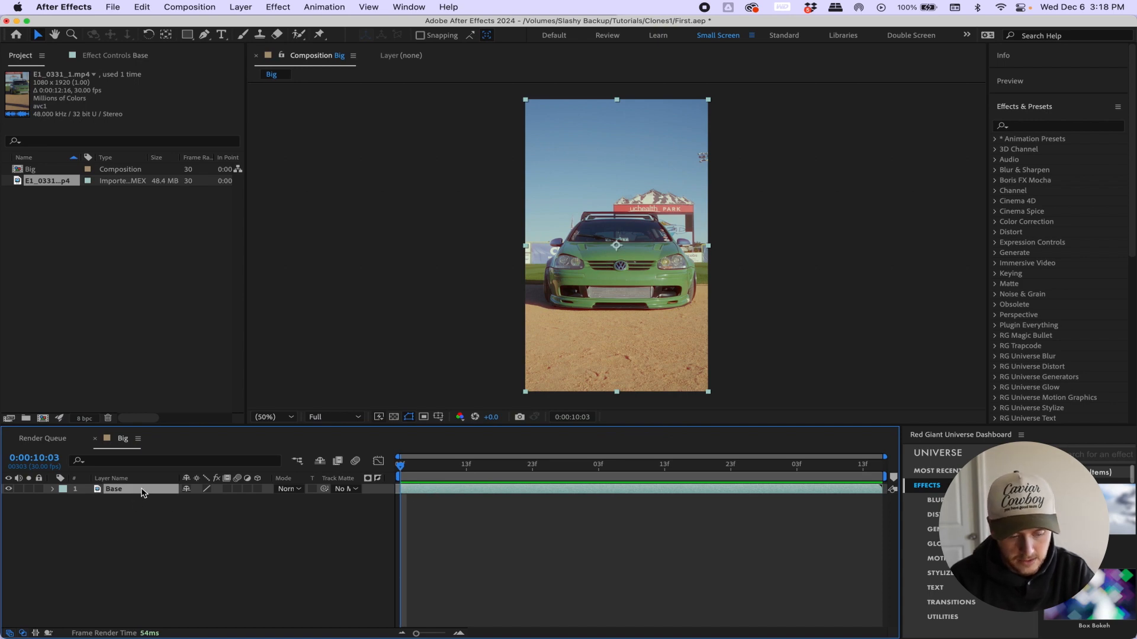
# - Duplicate the Base layer and open the duplicate in its own Layer view at the first frame
pyautogui.press('super+d')
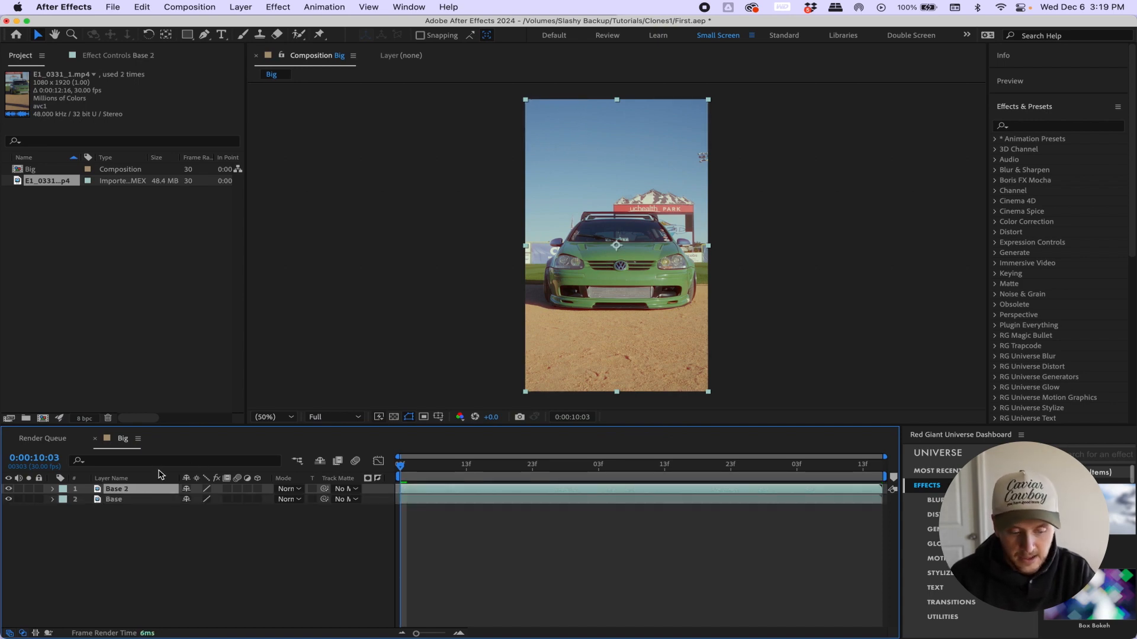
pyautogui.moveTo(432, 471); pyautogui.dragTo(400, 472)
pyautogui.doubleClick(417, 488)
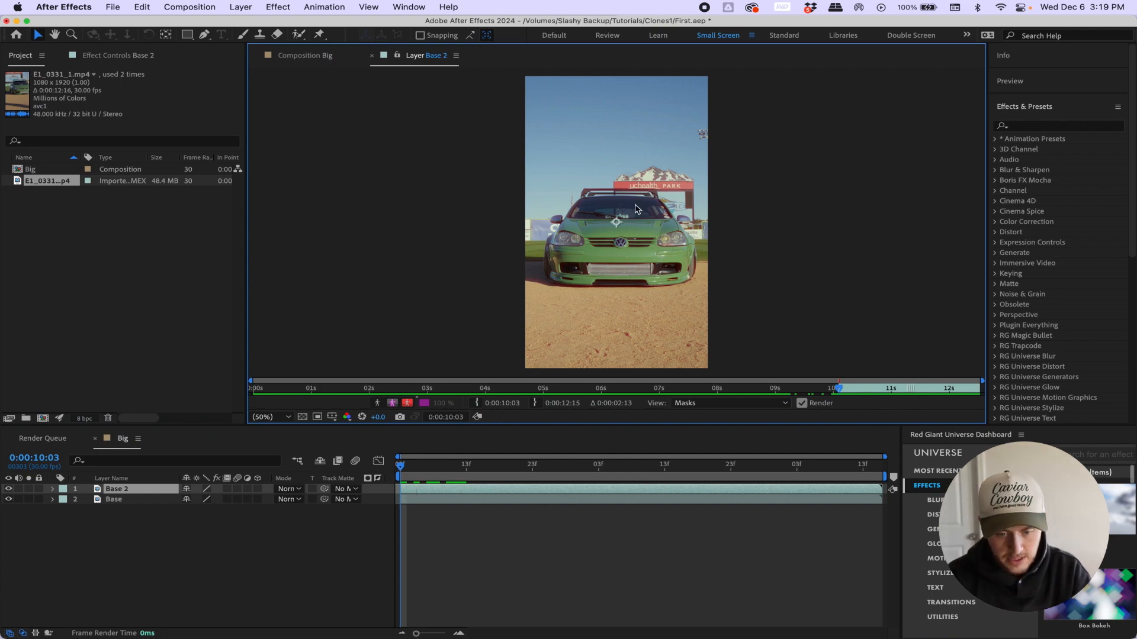
# - Size the Roto Brush and paint foreground strokes across the car's bumper, headlight and hood on the first frame of Base 2
pyautogui.hotkey('alt', 'w')
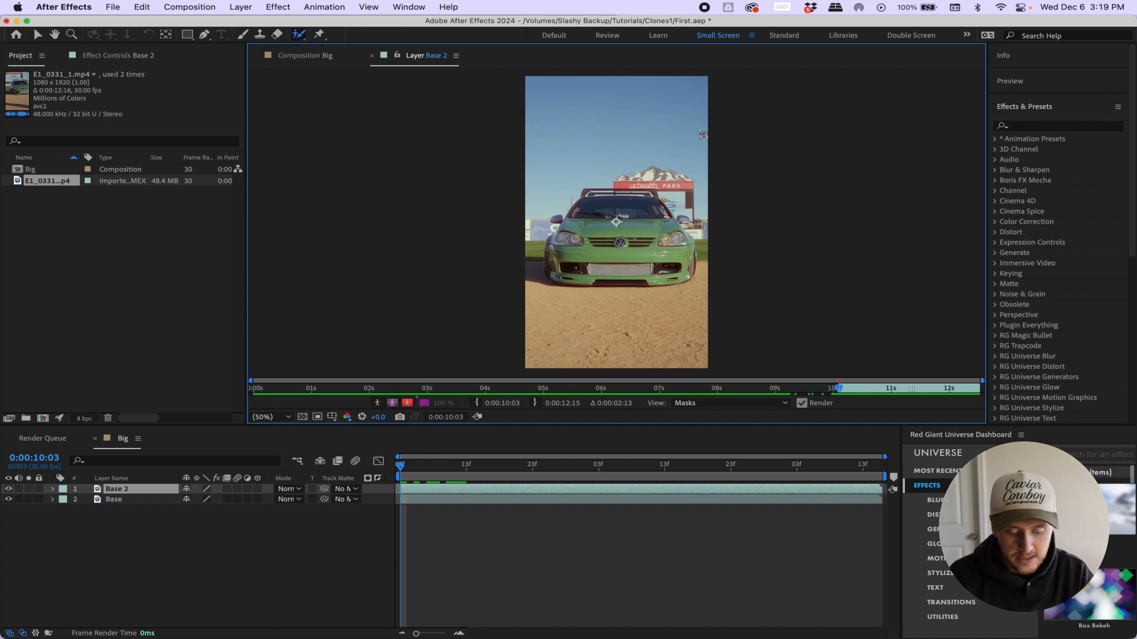
pyautogui.moveTo(630, 202)
pyautogui.mouseDown()
pyautogui.moveTo(694, 202)
pyautogui.moveTo(645, 202)
pyautogui.mouseUp()
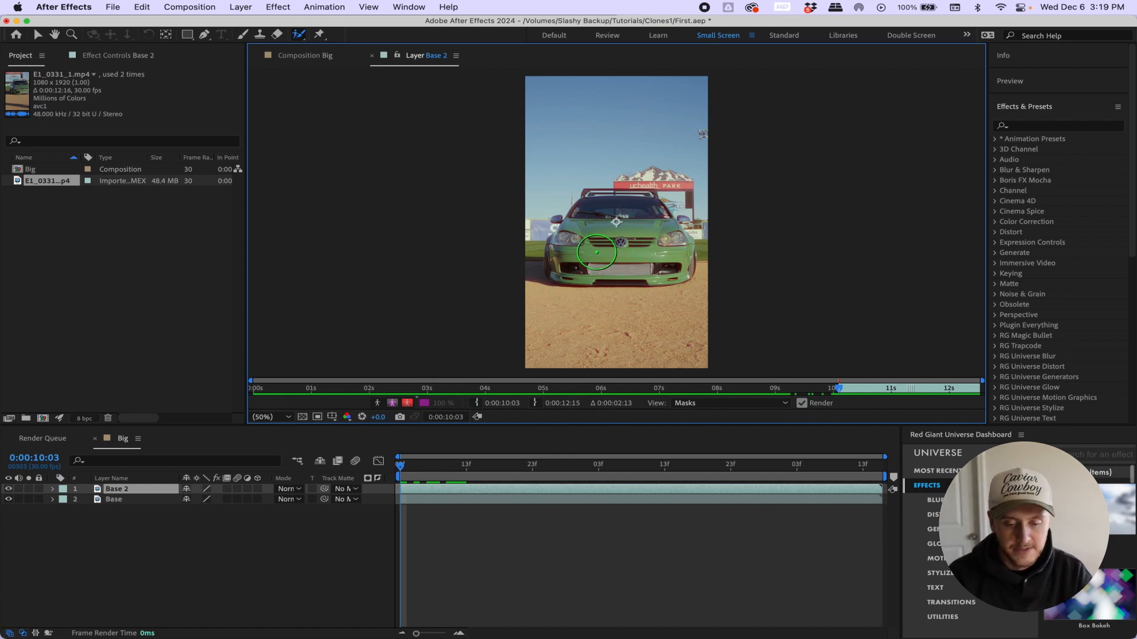
pyautogui.scroll(2, 596, 252)
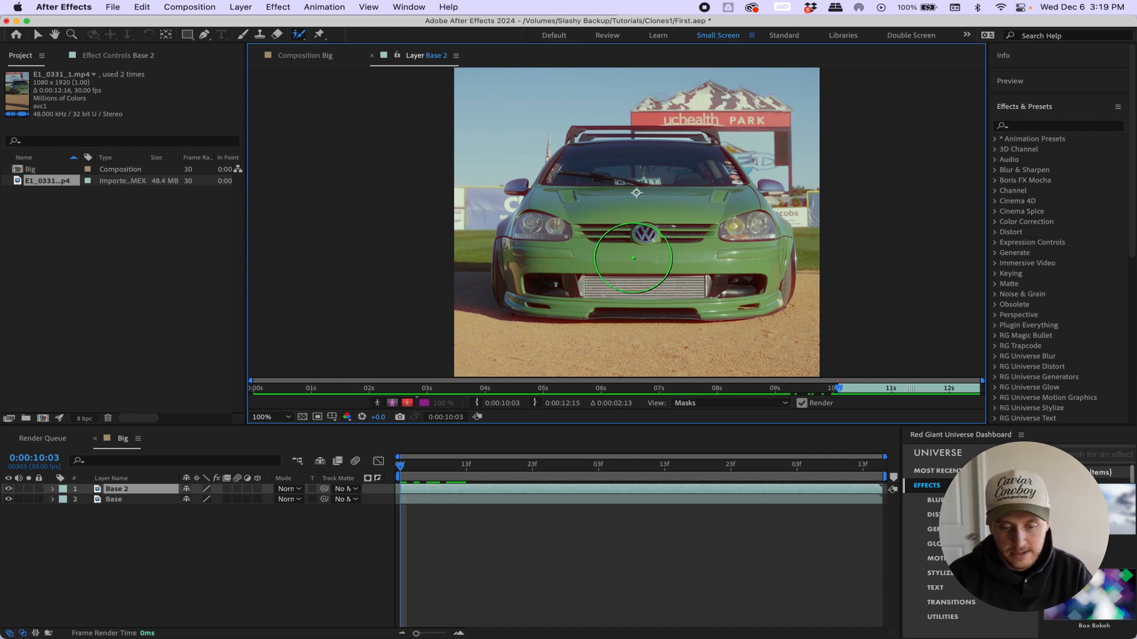
pyautogui.hscroll(3, 628, 248)
pyautogui.scroll(2, 628, 249)
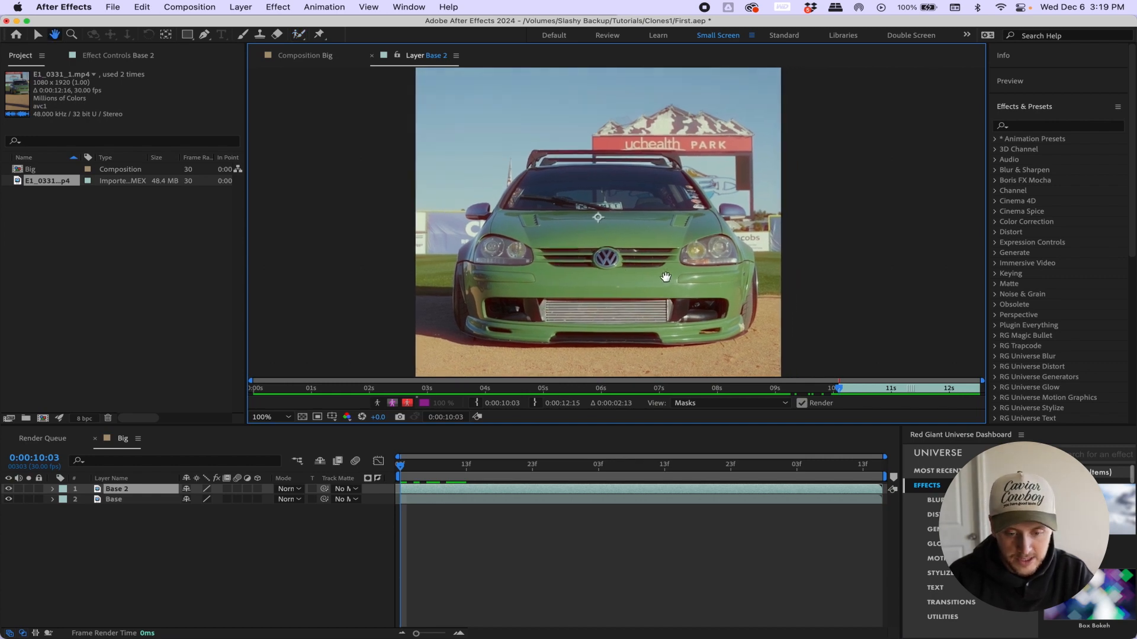
pyautogui.scroll(2, 621, 235)
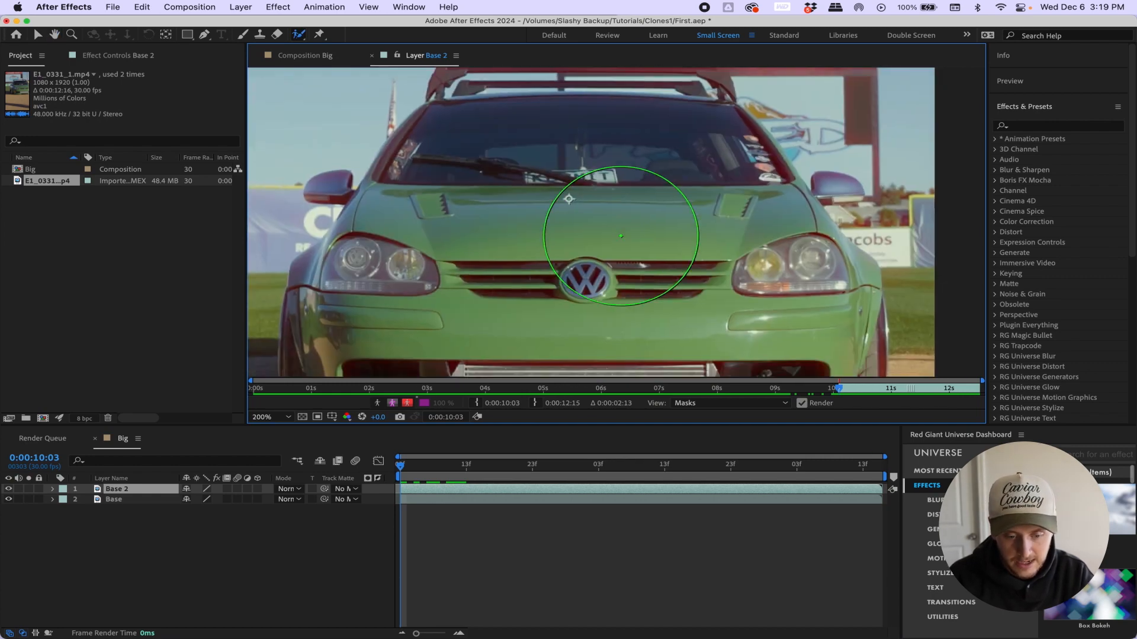
pyautogui.press('space')
pyautogui.moveTo(637, 251); pyautogui.dragTo(689, 153)
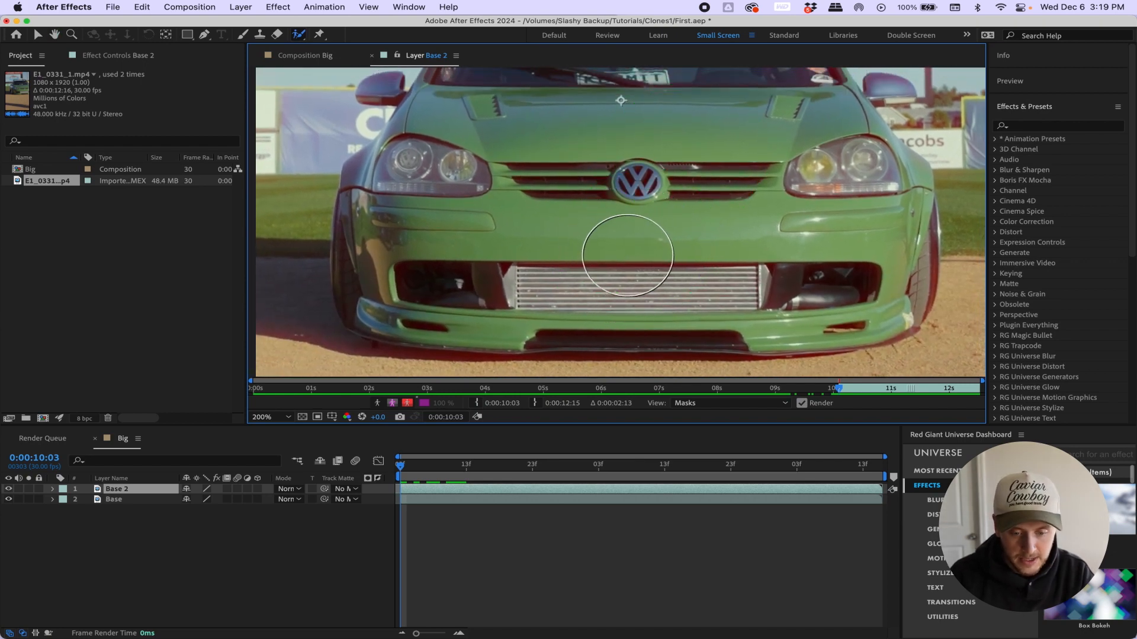
pyautogui.click(586, 318)
pyautogui.moveTo(586, 318)
pyautogui.mouseDown()
pyautogui.moveTo(414, 279)
pyautogui.moveTo(391, 258)
pyautogui.moveTo(416, 207)
pyautogui.moveTo(647, 202)
pyautogui.moveTo(794, 237)
pyautogui.moveTo(900, 240)
pyautogui.mouseUp()
pyautogui.moveTo(856, 190)
pyautogui.mouseDown()
pyautogui.moveTo(870, 187)
pyautogui.moveTo(847, 155)
pyautogui.moveTo(783, 121)
pyautogui.mouseUp()
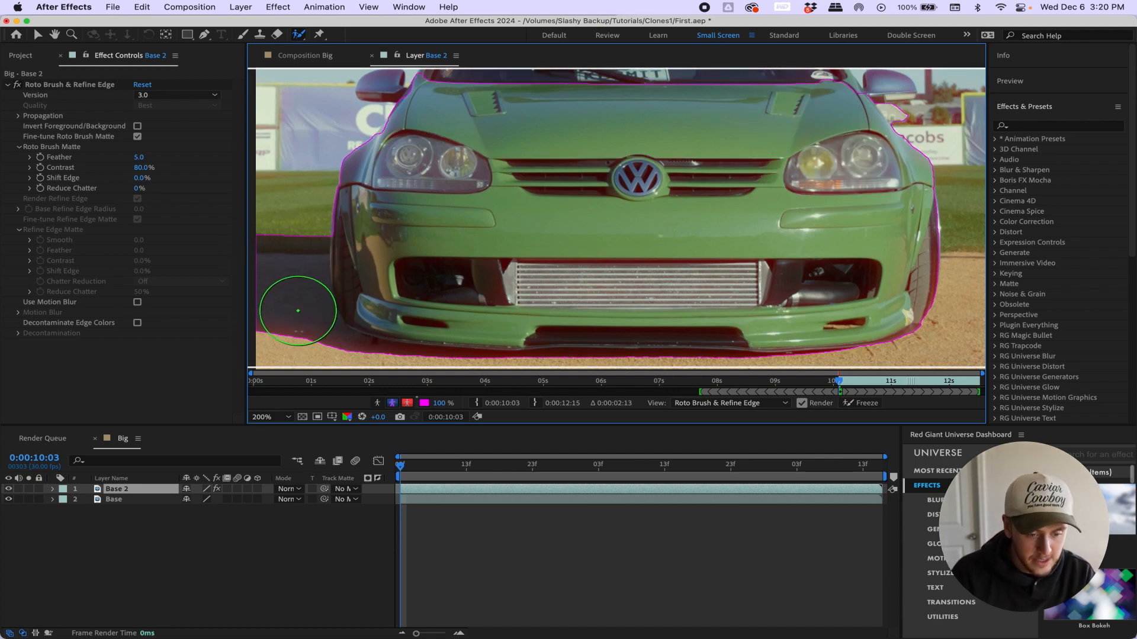
# - Subtract the roadside shadow and the ground below the bumper from the Roto Brush selection, restoring the wheel and bumper edge beside the shadow
pyautogui.moveTo(288, 235); pyautogui.dragTo(288, 337)
pyautogui.moveTo(381, 296); pyautogui.dragTo(379, 253)
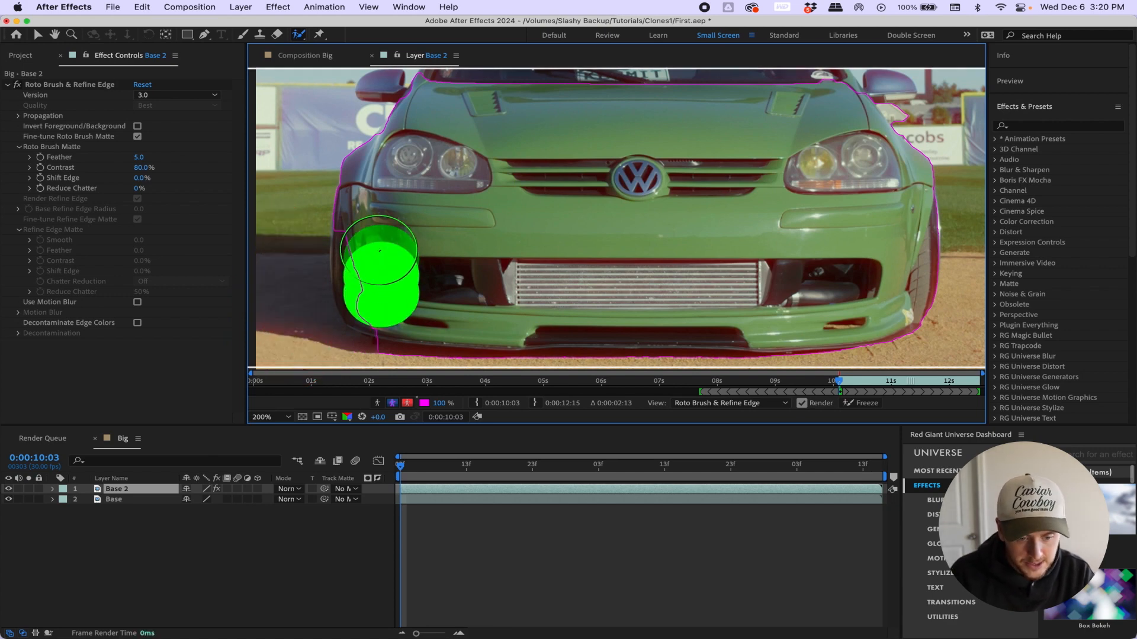
pyautogui.moveTo(348, 345); pyautogui.dragTo(354, 395)
pyautogui.moveTo(354, 354); pyautogui.dragTo(459, 364)
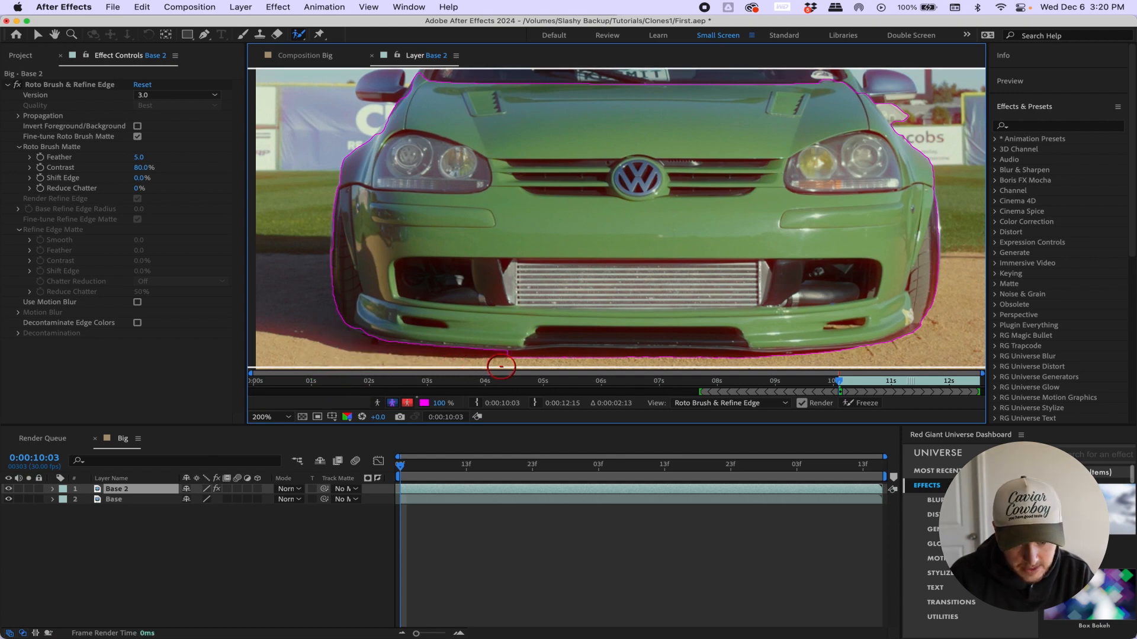
pyautogui.moveTo(537, 362); pyautogui.dragTo(666, 365)
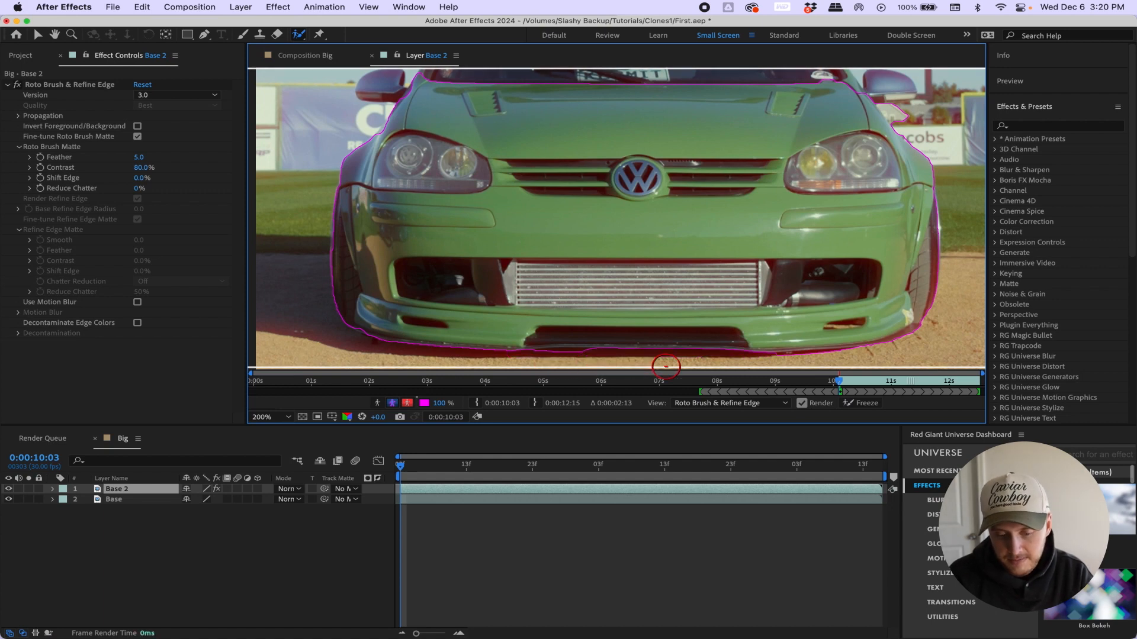
# - Add the roof rack and the outer front wheel area to the Roto Brush selection
pyautogui.scroll(5, 509, 250)
pyautogui.scroll(-5, 509, 249)
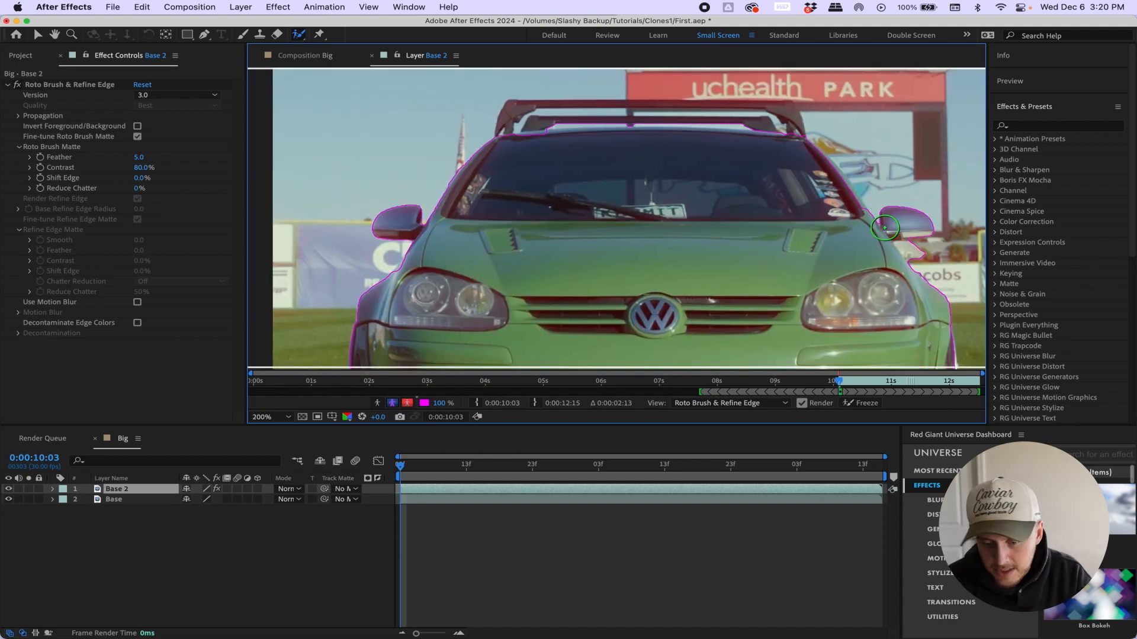
pyautogui.click(775, 117)
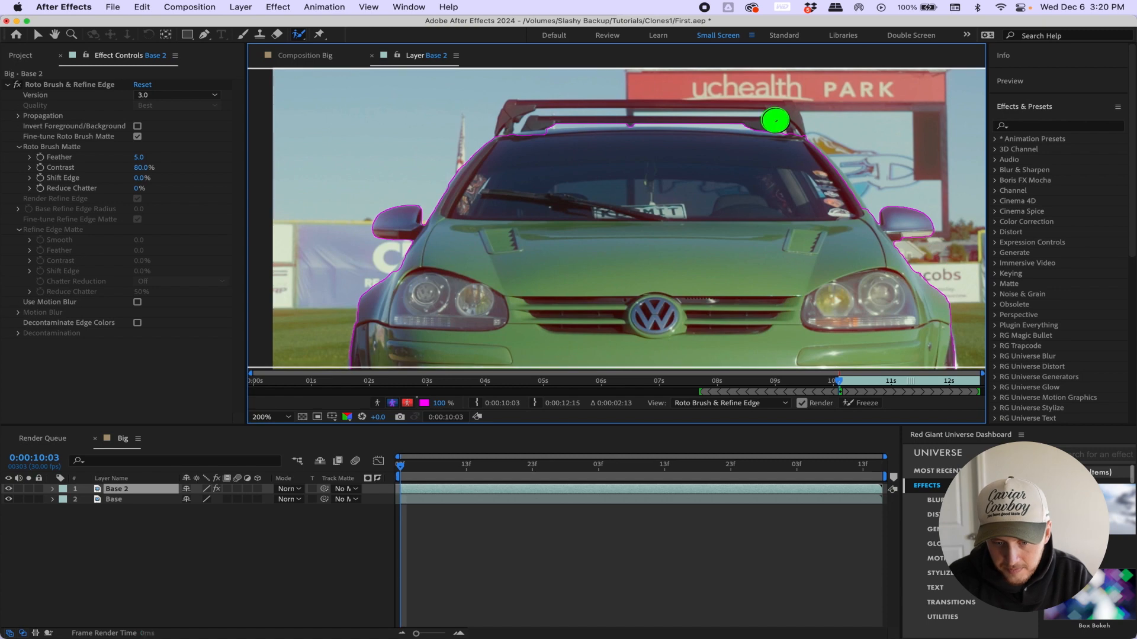
pyautogui.scroll(-5, 734, 124)
pyautogui.click(859, 231)
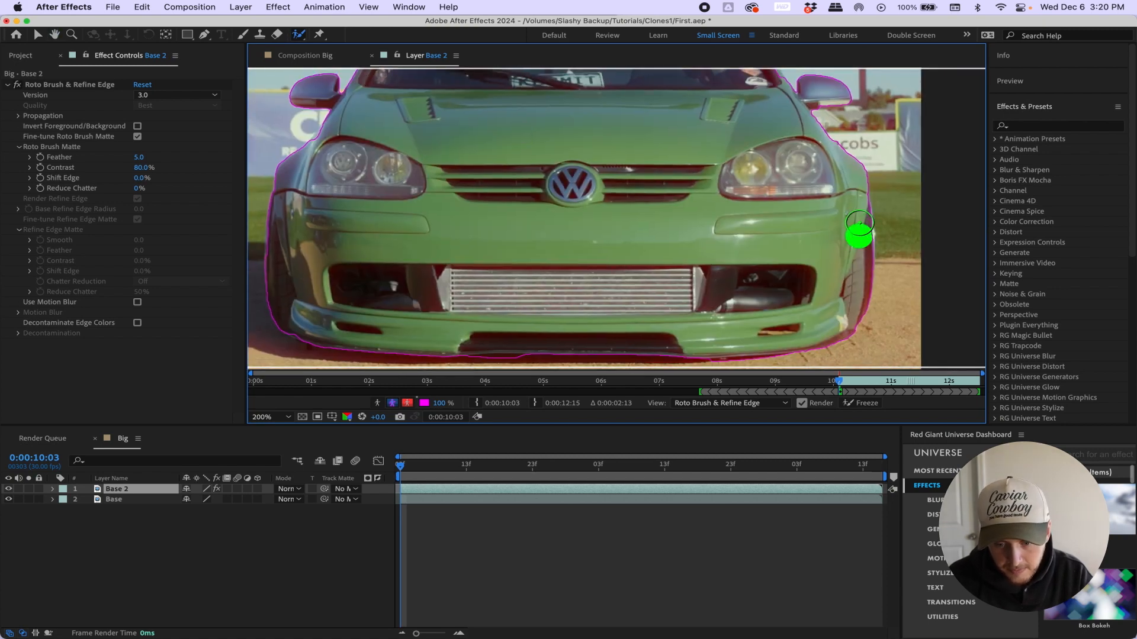
pyautogui.scroll(-1, 749, 231)
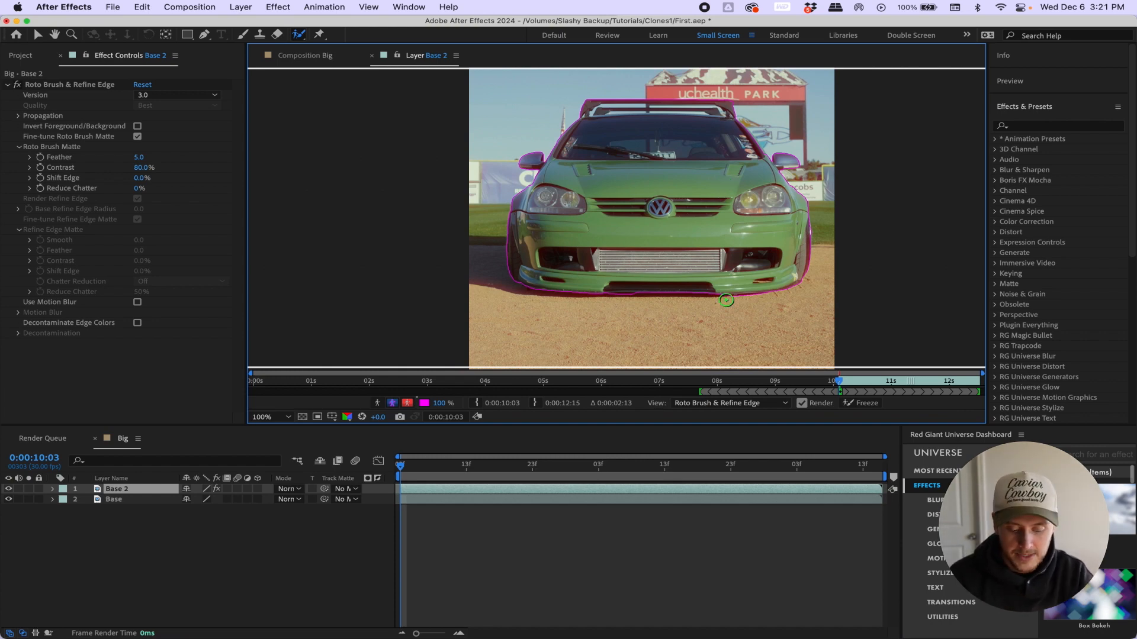
# - Propagate the Roto Brush selection through the shot by moving to its last frame, 0:00:12:15
pyautogui.press('v')
pyautogui.click(880, 471)
pyautogui.click(881, 472)
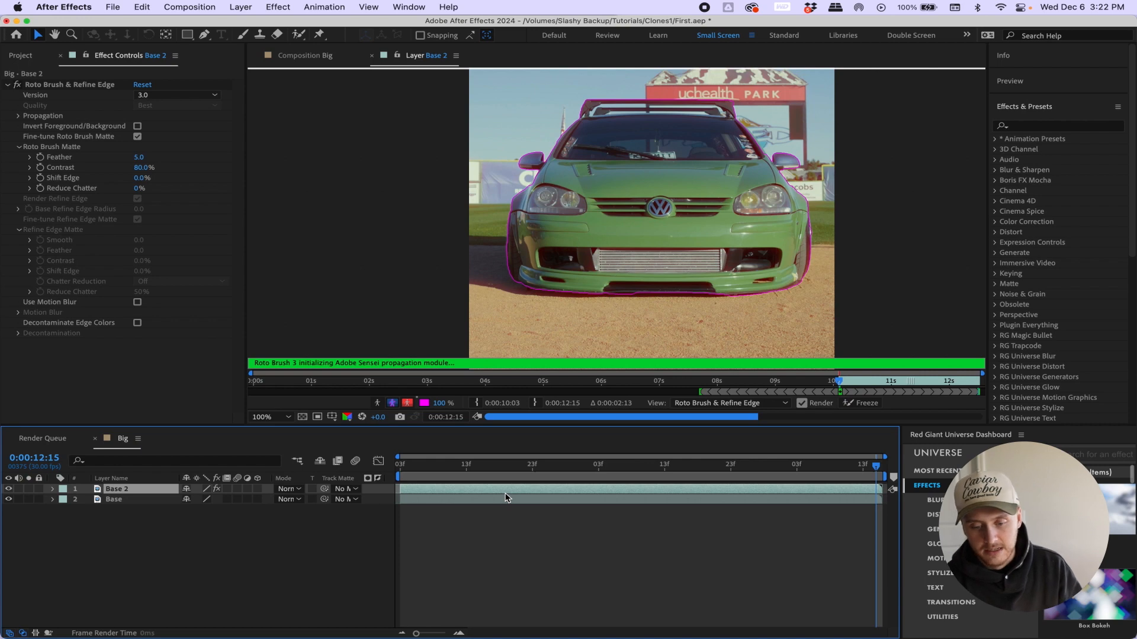
pyautogui.press('space')
pyautogui.moveTo(582, 298); pyautogui.dragTo(575, 359)
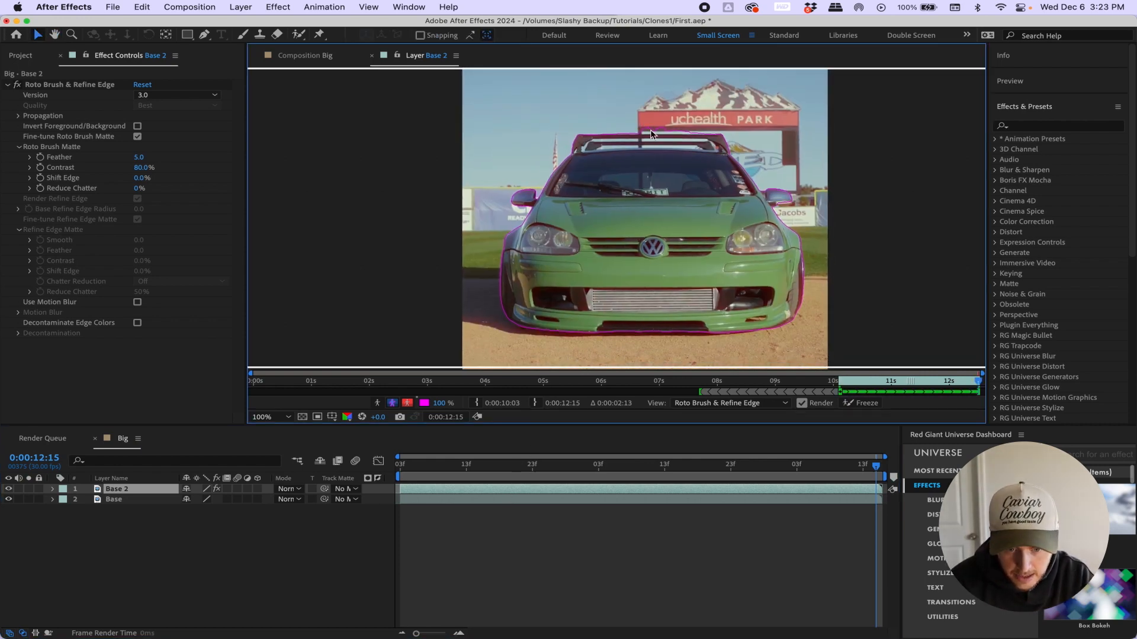
# - At 0:00:10:14, subtract the strip of red sign above the roof rack from the Roto Brush selection
pyautogui.moveTo(856, 469); pyautogui.dragTo(457, 475)
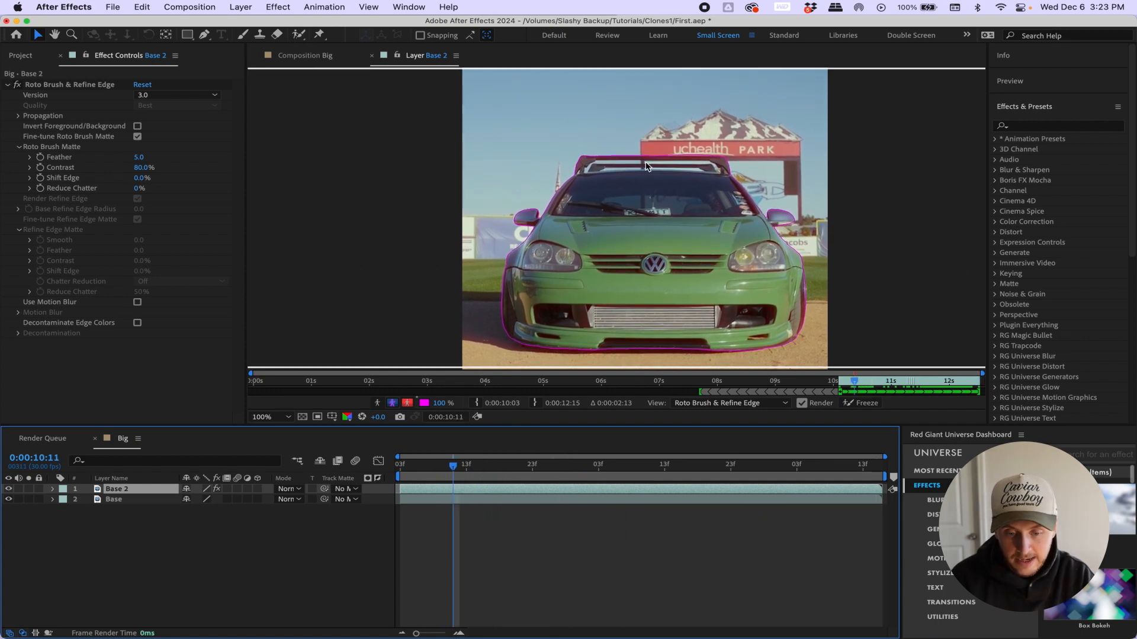
pyautogui.scroll(5, 646, 166)
pyautogui.scroll(-2, 646, 165)
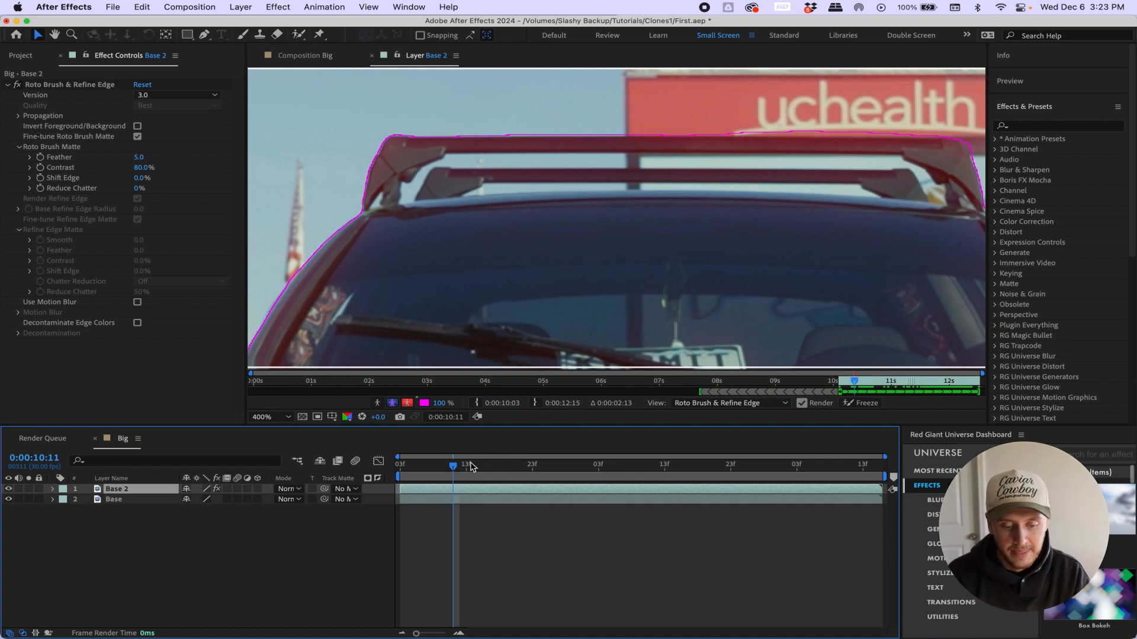
pyautogui.moveTo(481, 464); pyautogui.dragTo(475, 463)
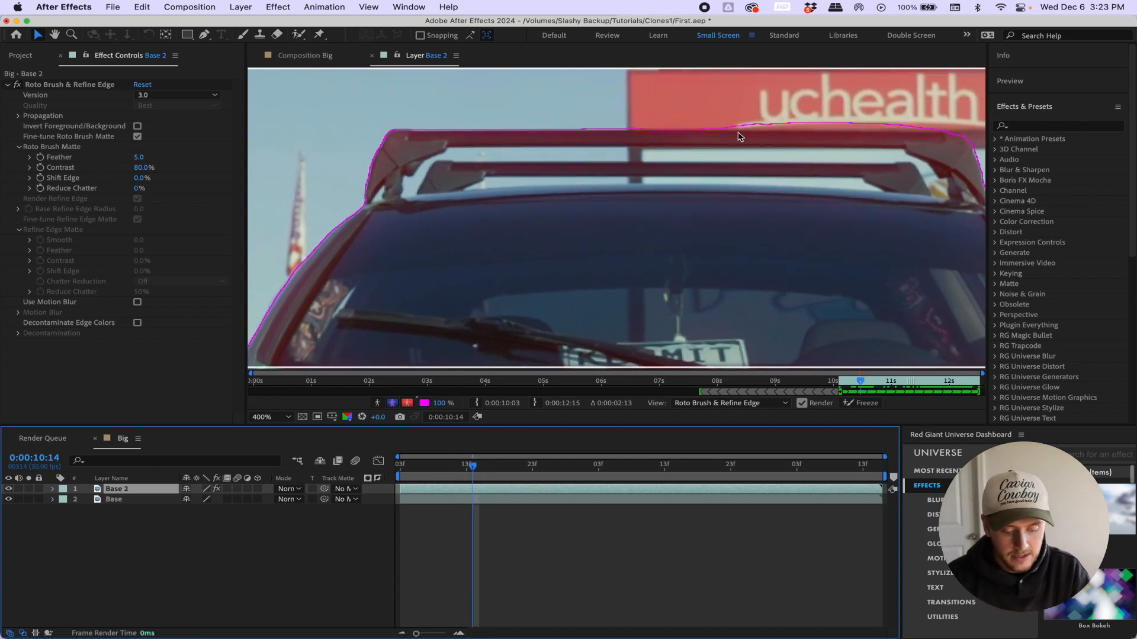
pyautogui.hotkey('alt', 'w')
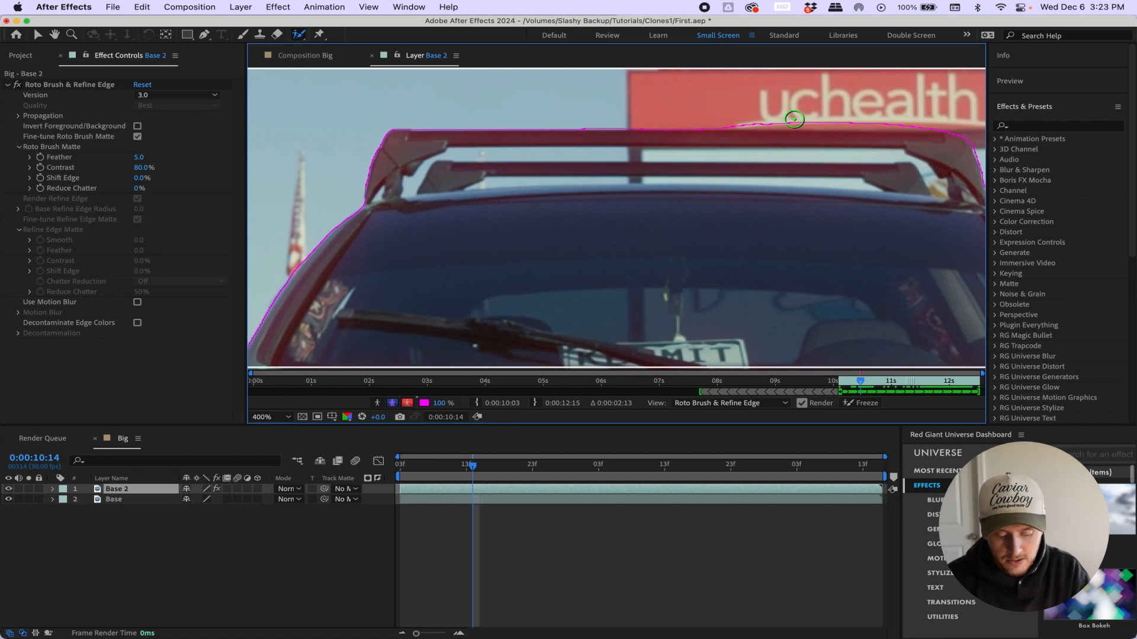
pyautogui.moveTo(795, 119); pyautogui.dragTo(893, 121)
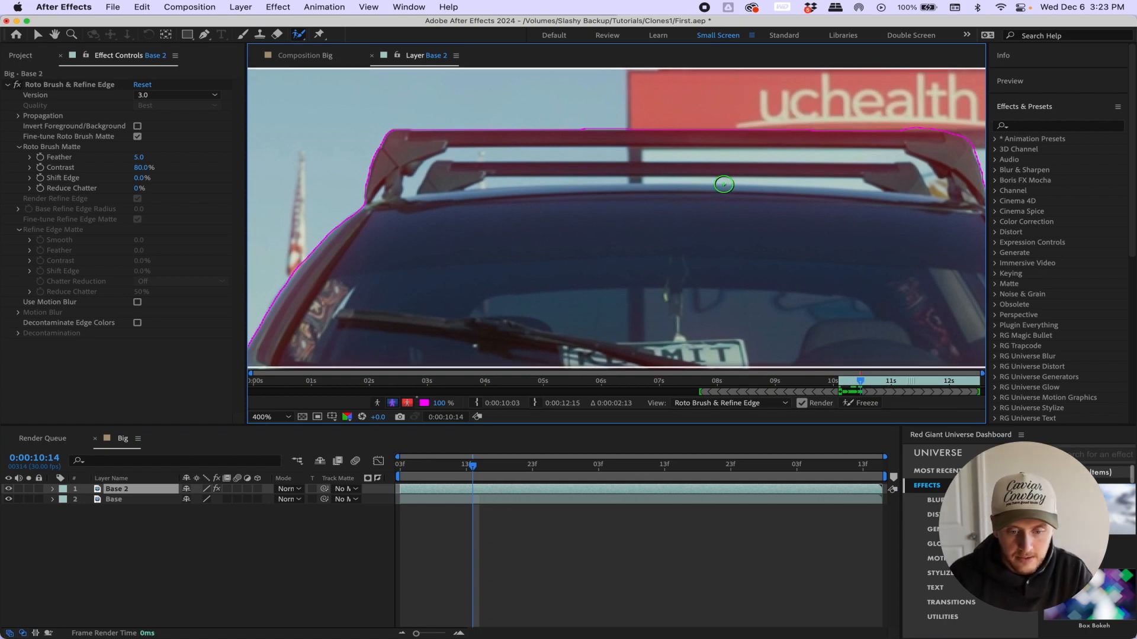
# - Check the roof rack edge up to 0:00:11:02, and add the missing part of its top bar at 0:00:10:17
pyautogui.moveTo(482, 466); pyautogui.dragTo(593, 476)
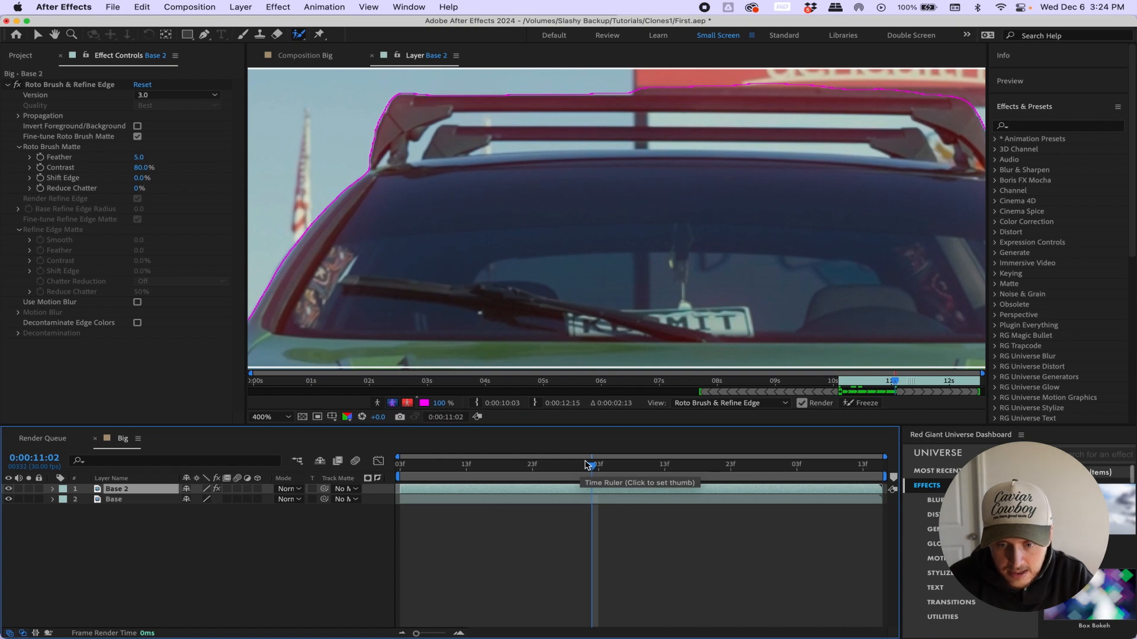
pyautogui.moveTo(582, 468); pyautogui.dragTo(479, 470)
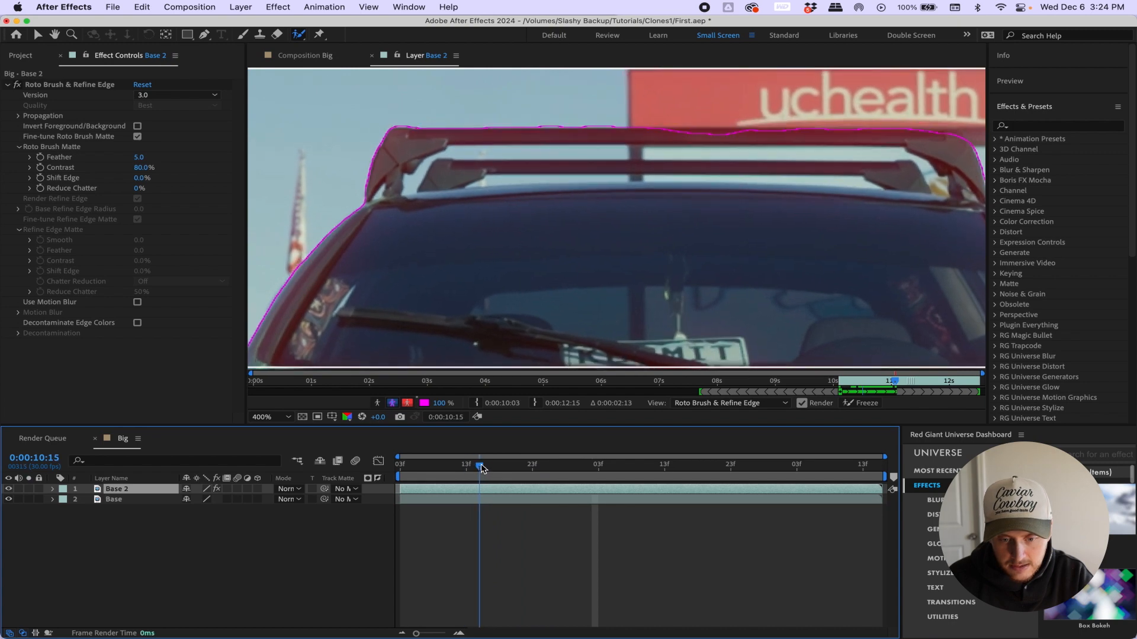
pyautogui.press('pagedown')
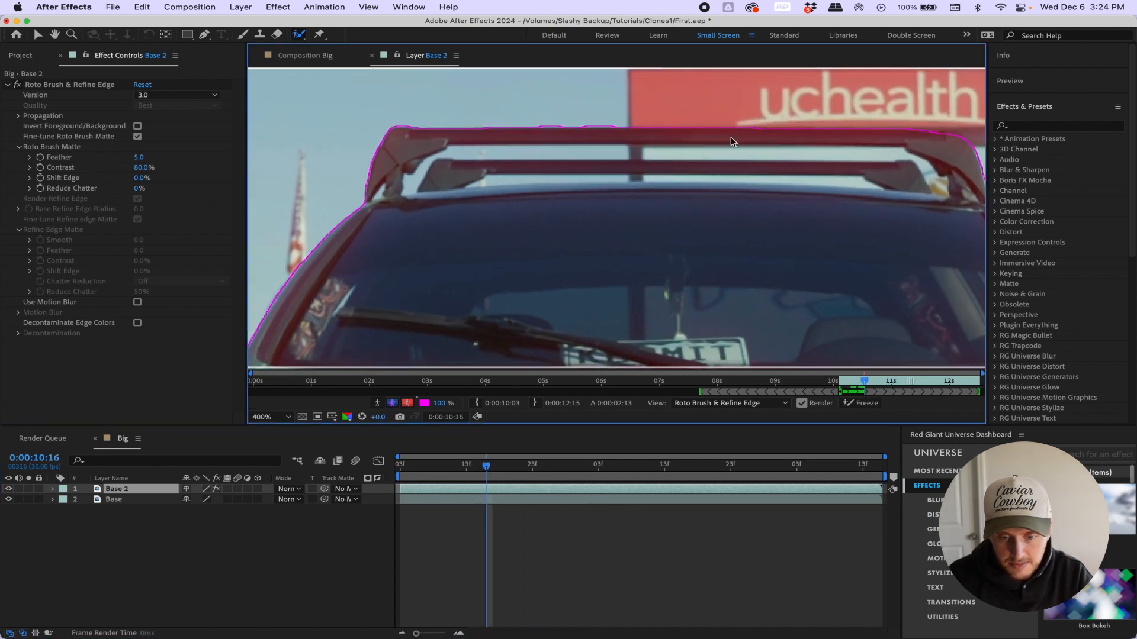
pyautogui.press('pagedown')
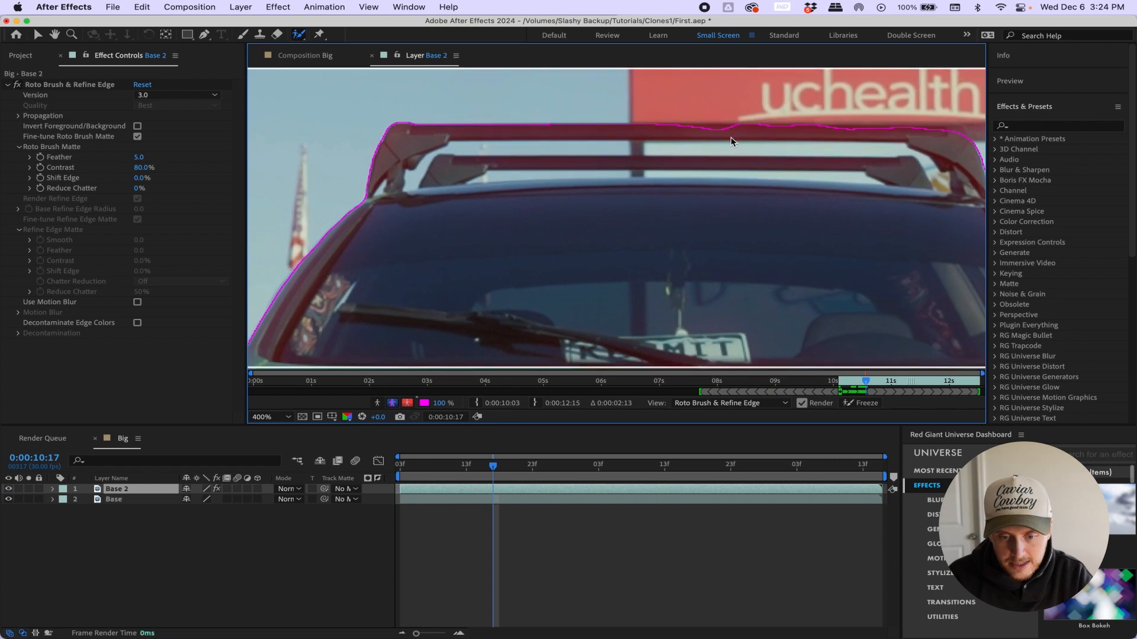
pyautogui.moveTo(731, 130); pyautogui.dragTo(698, 128)
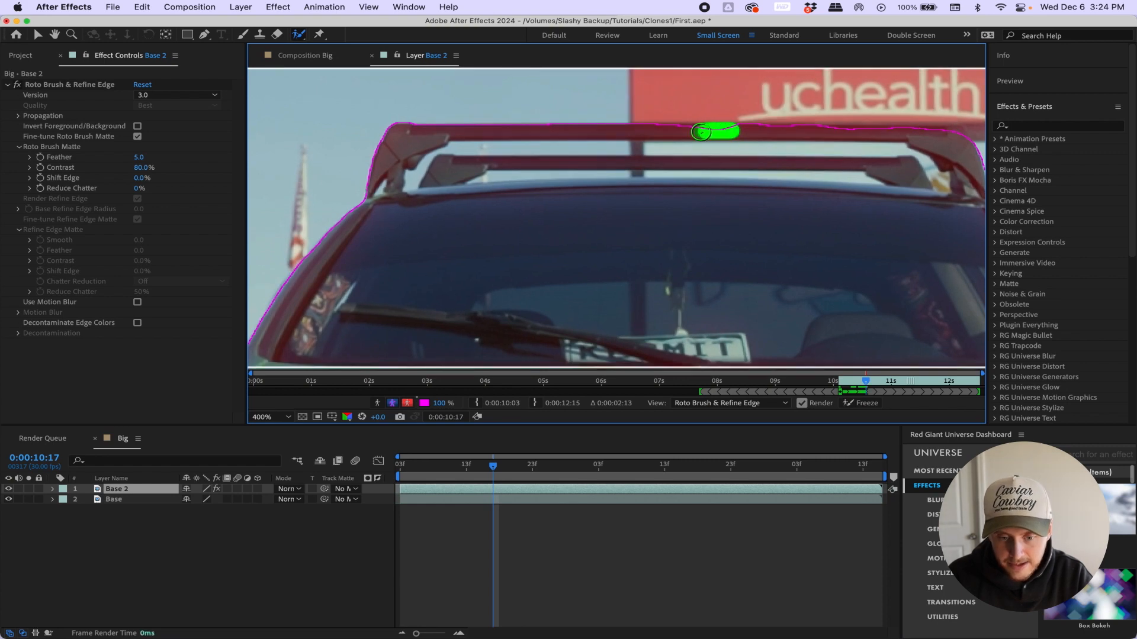
# - Correct the roof rack's top edge with Roto Brush strokes along the bar at 0:00:10:19 and 0:00:10:28
pyautogui.press('pagedown')
pyautogui.press('pagedown')
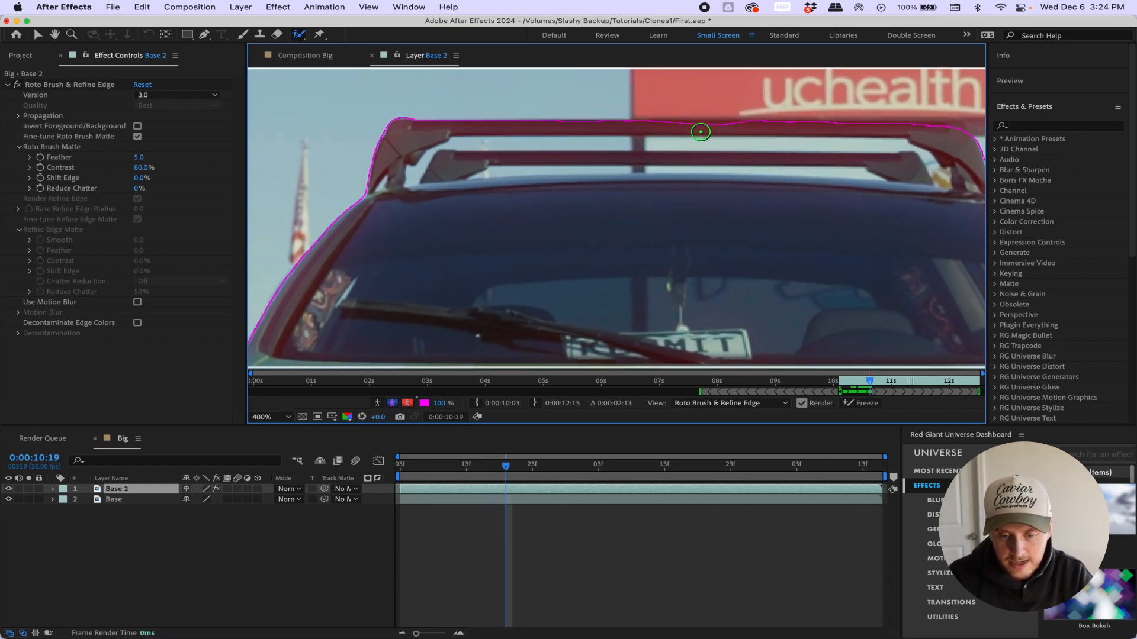
pyautogui.moveTo(680, 122); pyautogui.dragTo(721, 127)
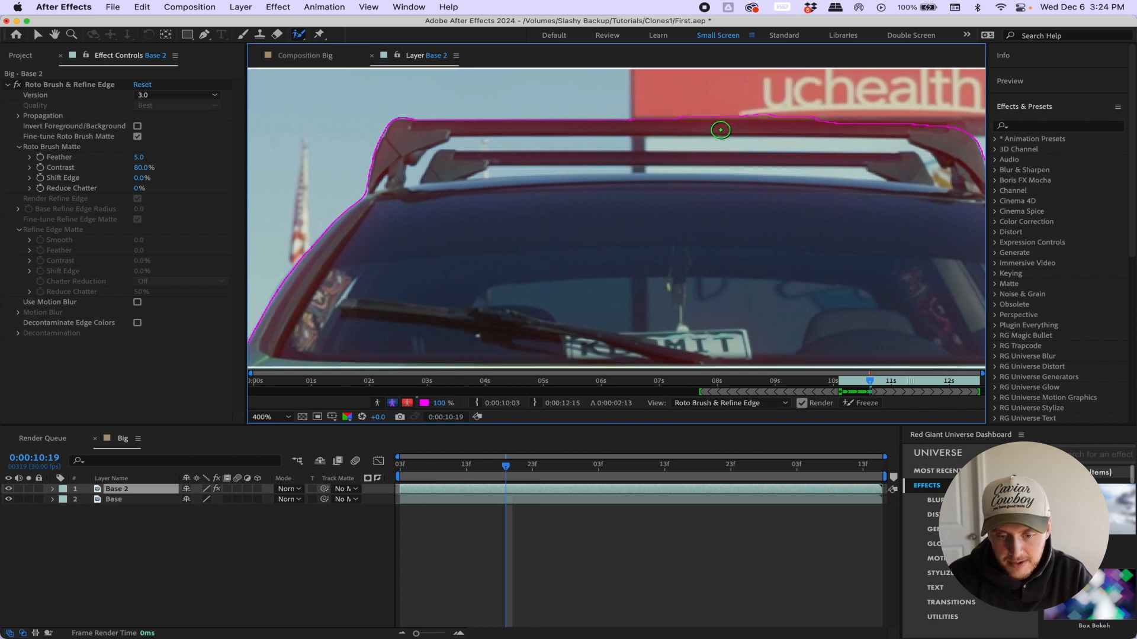
pyautogui.moveTo(857, 134); pyautogui.dragTo(960, 126)
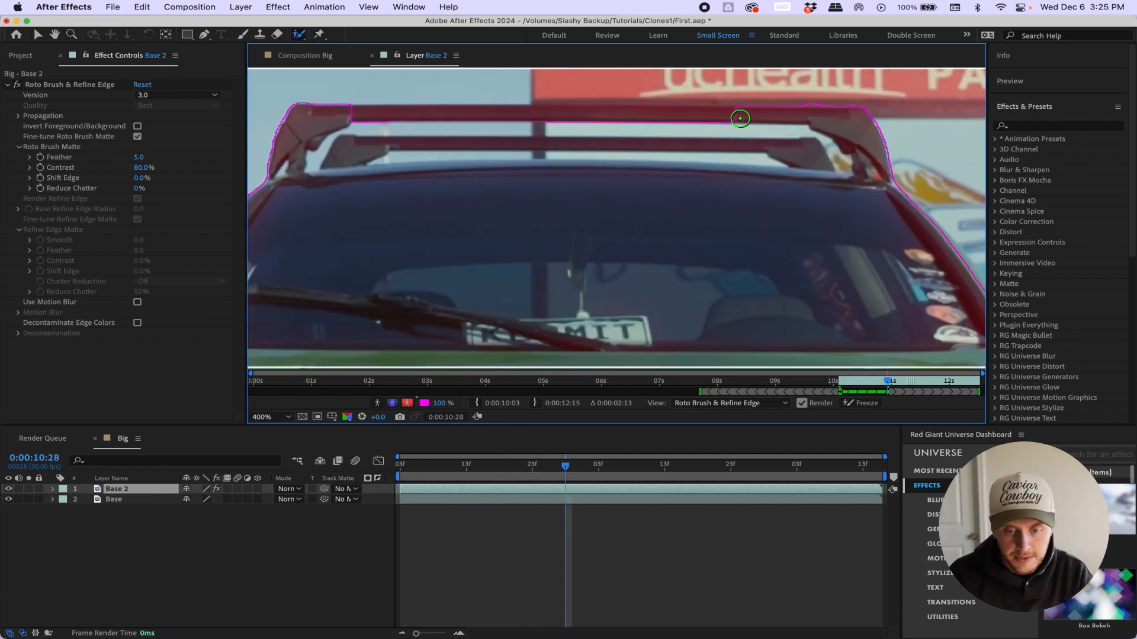
pyautogui.moveTo(730, 115); pyautogui.dragTo(721, 116)
pyautogui.moveTo(640, 116); pyautogui.dragTo(382, 115)
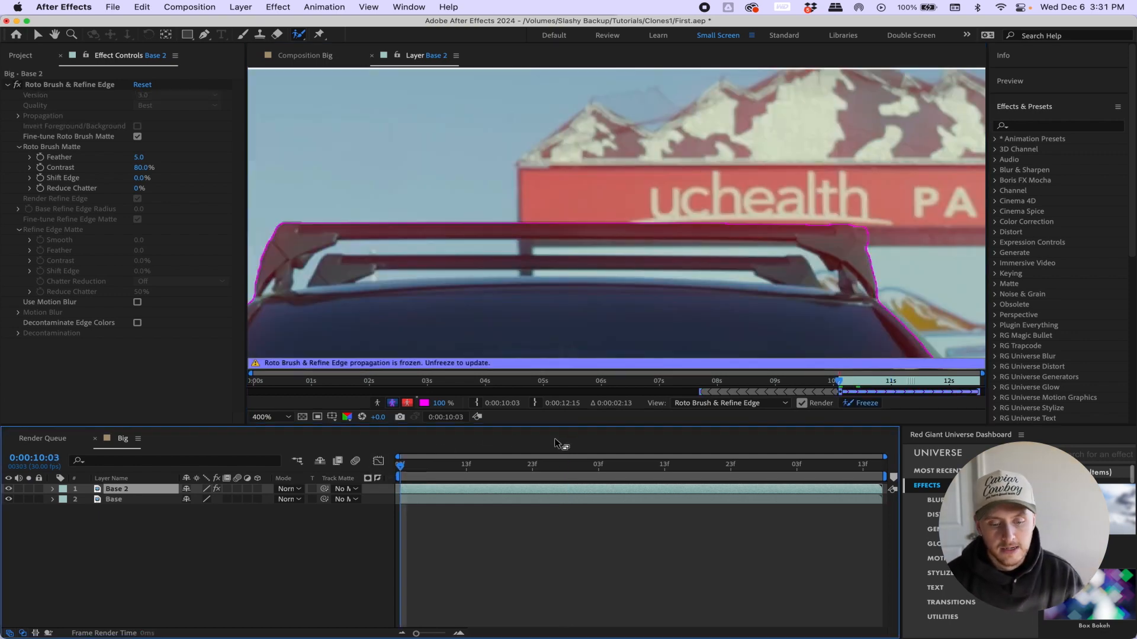
# - Check the frozen matte at 0:00:10:26, and hide the original Base layer in the Big composition to isolate the car
pyautogui.click(553, 464)
pyautogui.press('v')
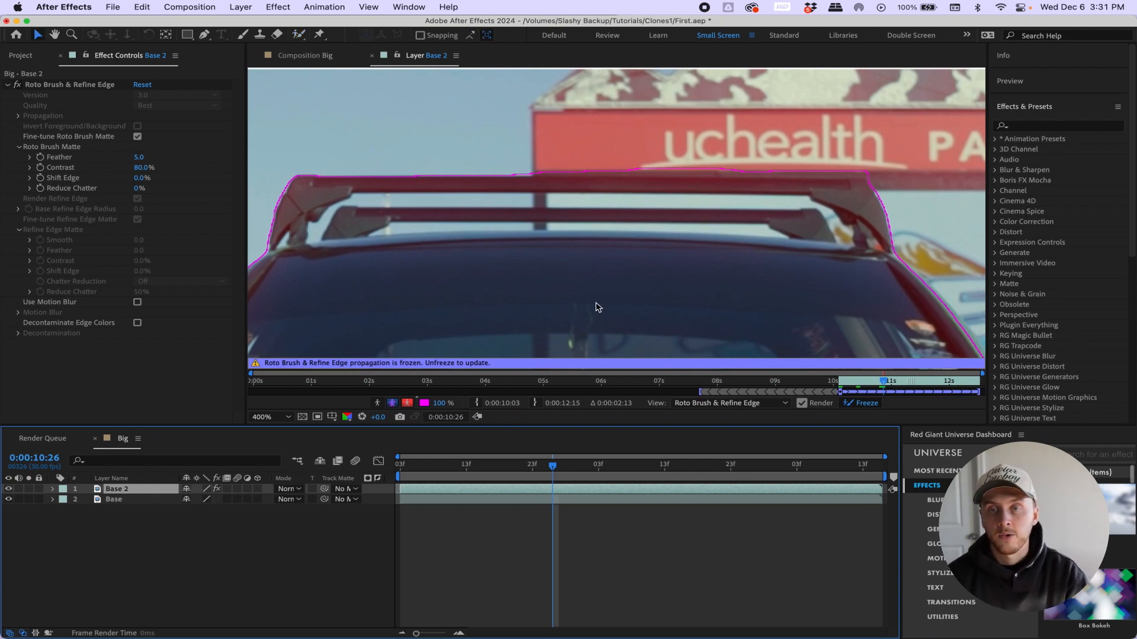
pyautogui.scroll(-3, 580, 266)
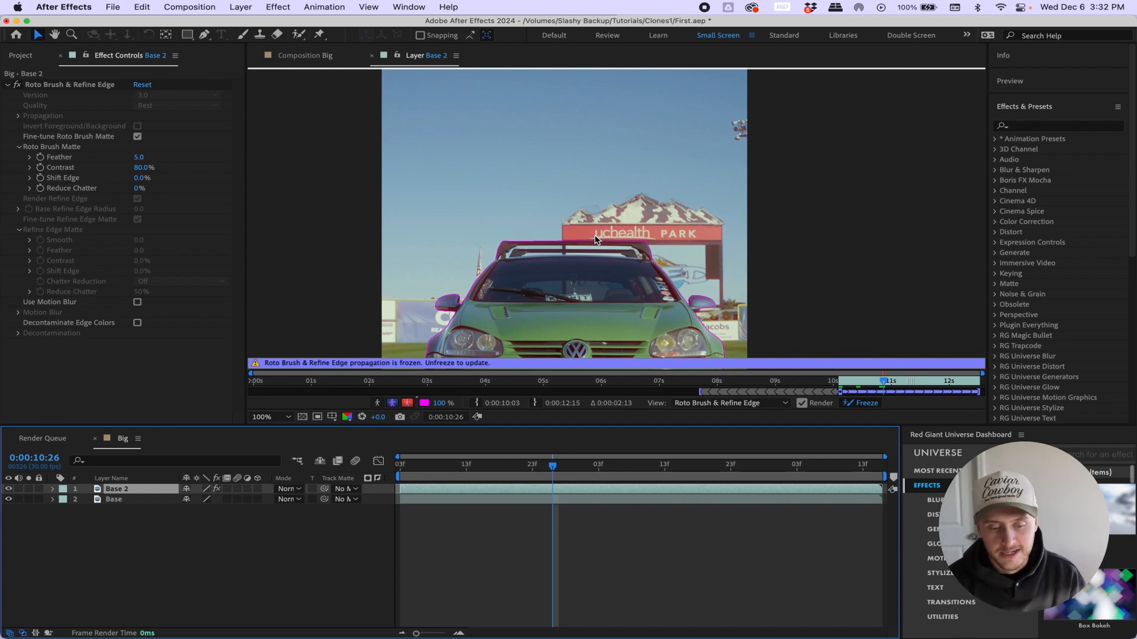
pyautogui.scroll(-5, 595, 240)
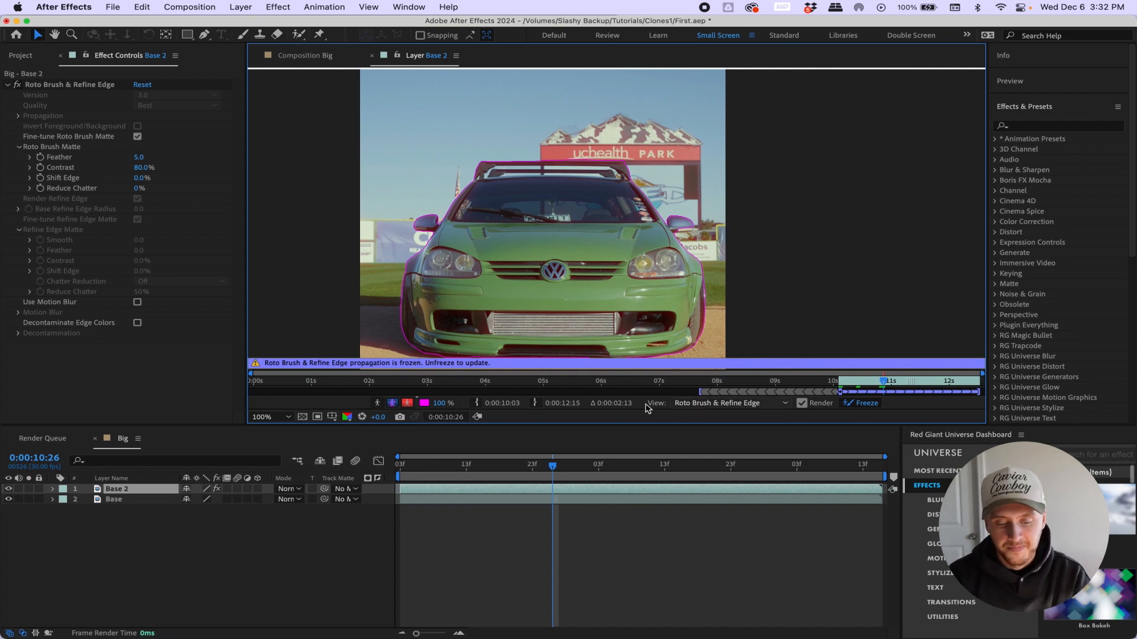
pyautogui.click(306, 55)
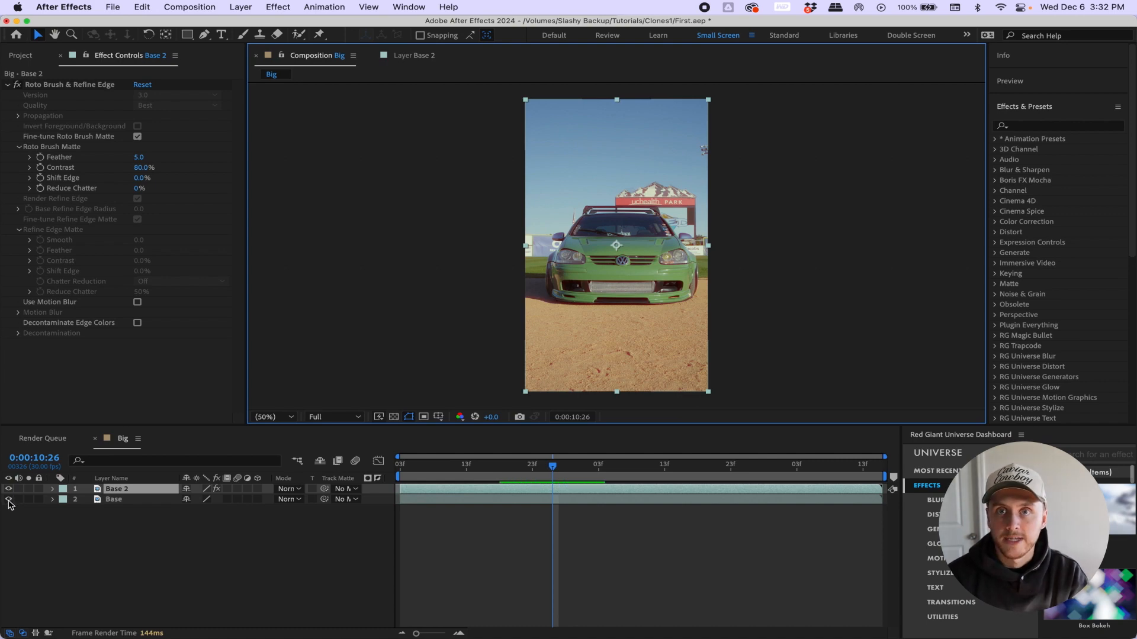
pyautogui.click(8, 501)
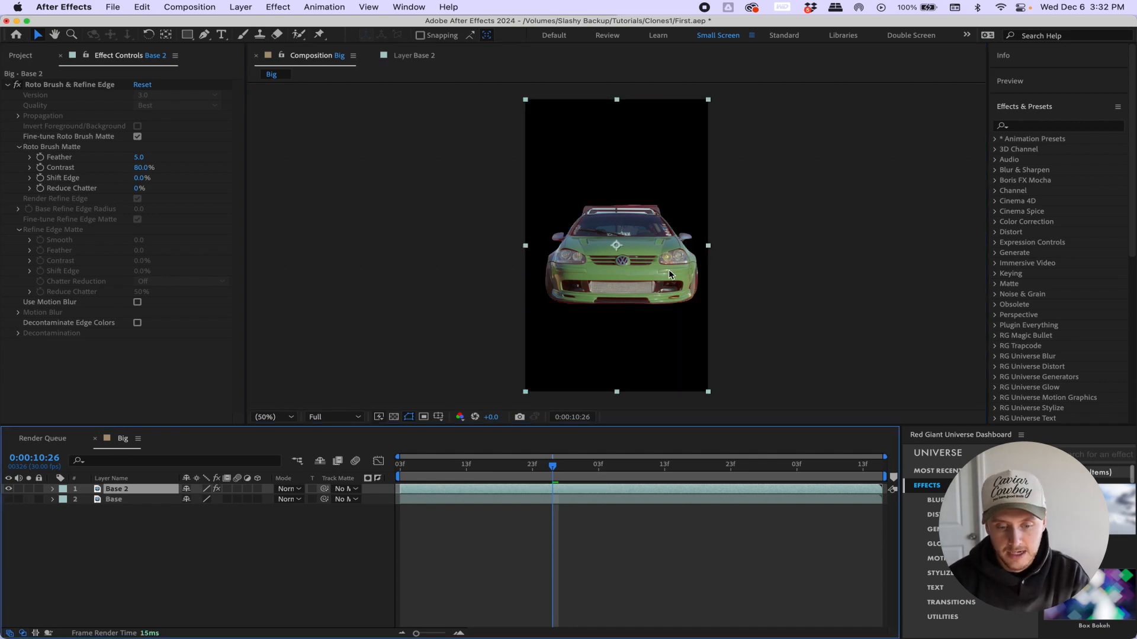
# - Compare the isolated car with and without the Base layer visible, and preview the matte from 0:00:10:03
pyautogui.click(9, 508)
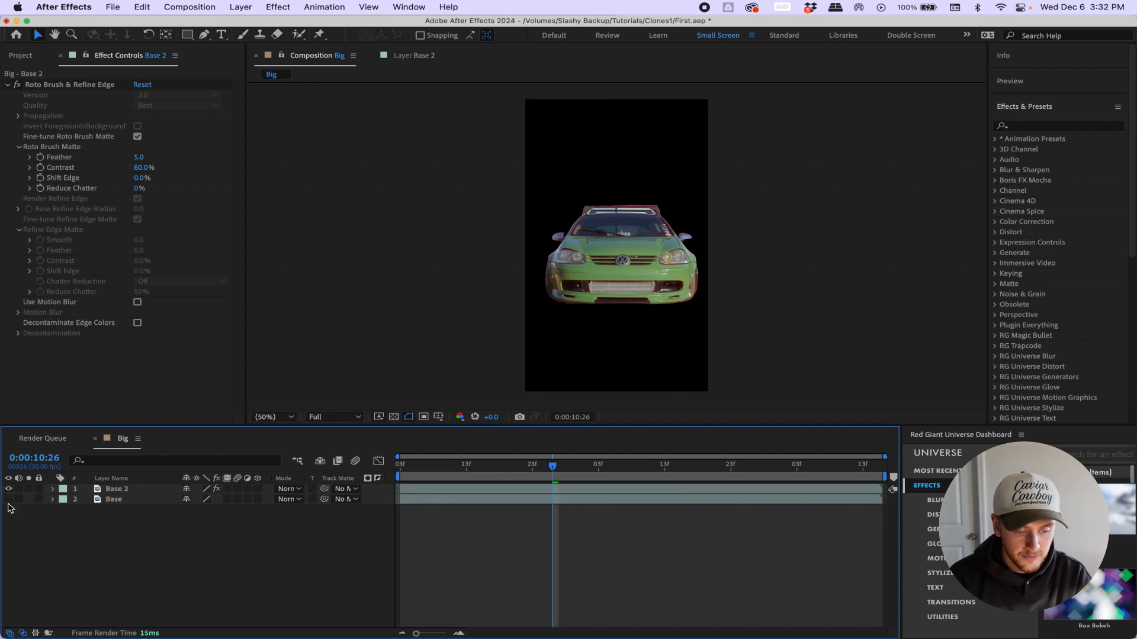
pyautogui.click(8, 501)
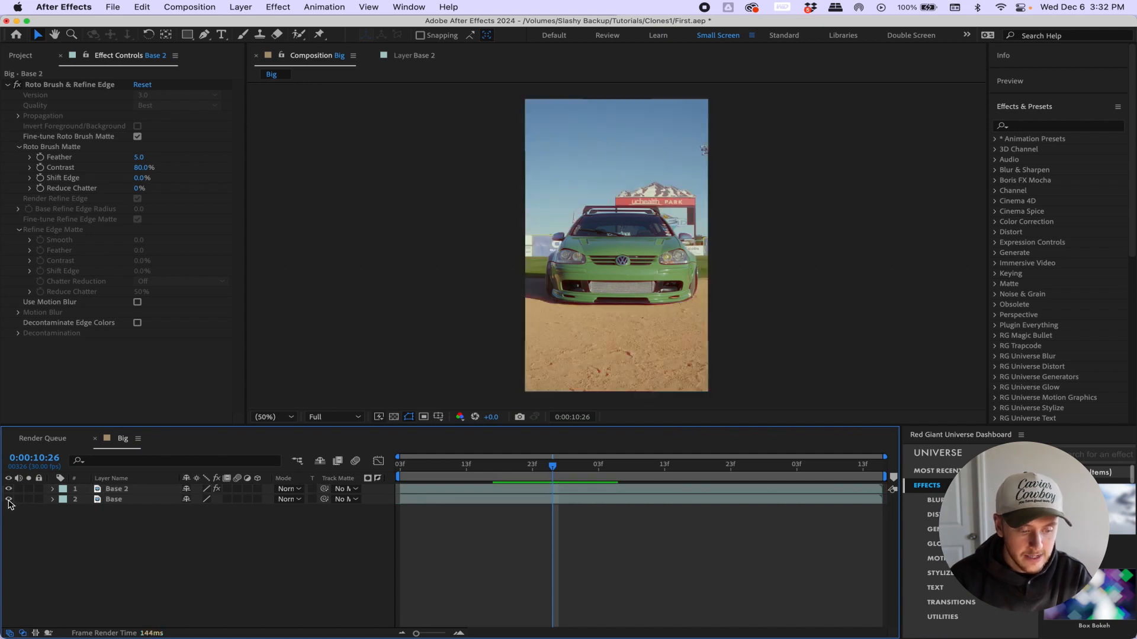
pyautogui.click(9, 500)
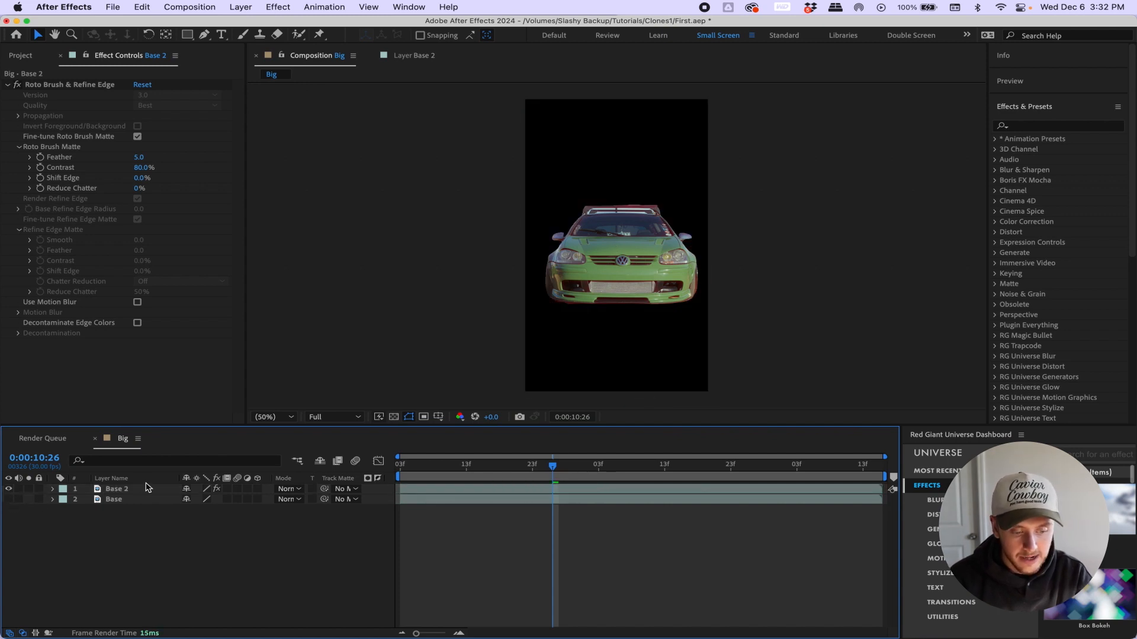
pyautogui.moveTo(426, 467); pyautogui.dragTo(400, 468)
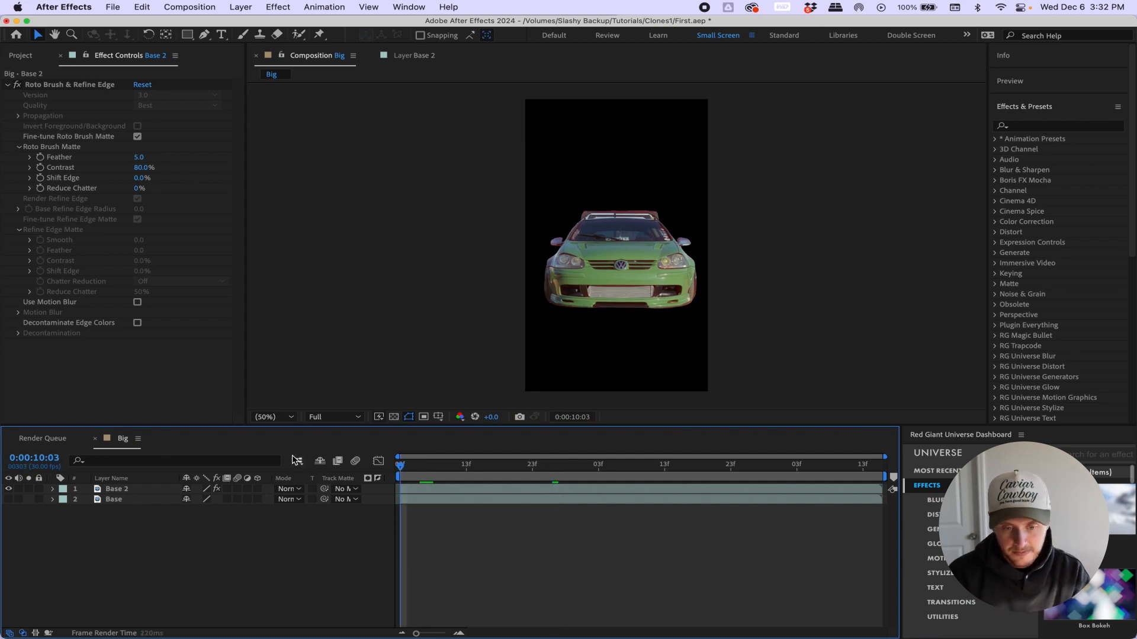
pyautogui.click(114, 489)
pyautogui.press('space')
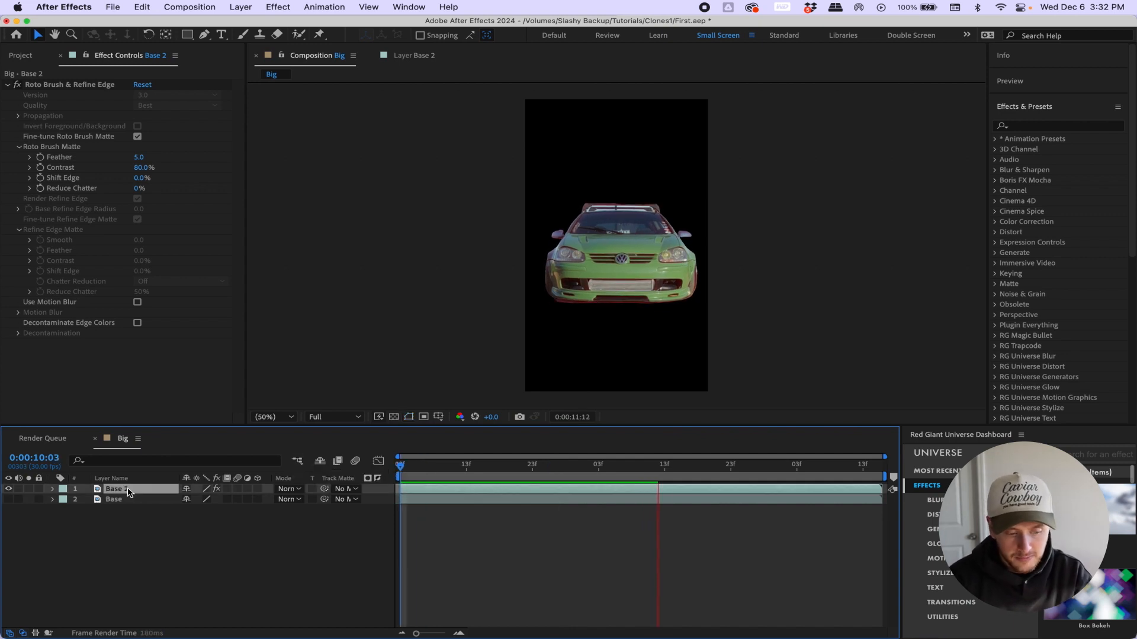
# - Examine the Roto Brush & Refine Edge properties of the Base 2 layer in the timeline, including its strokes
pyautogui.click(53, 489)
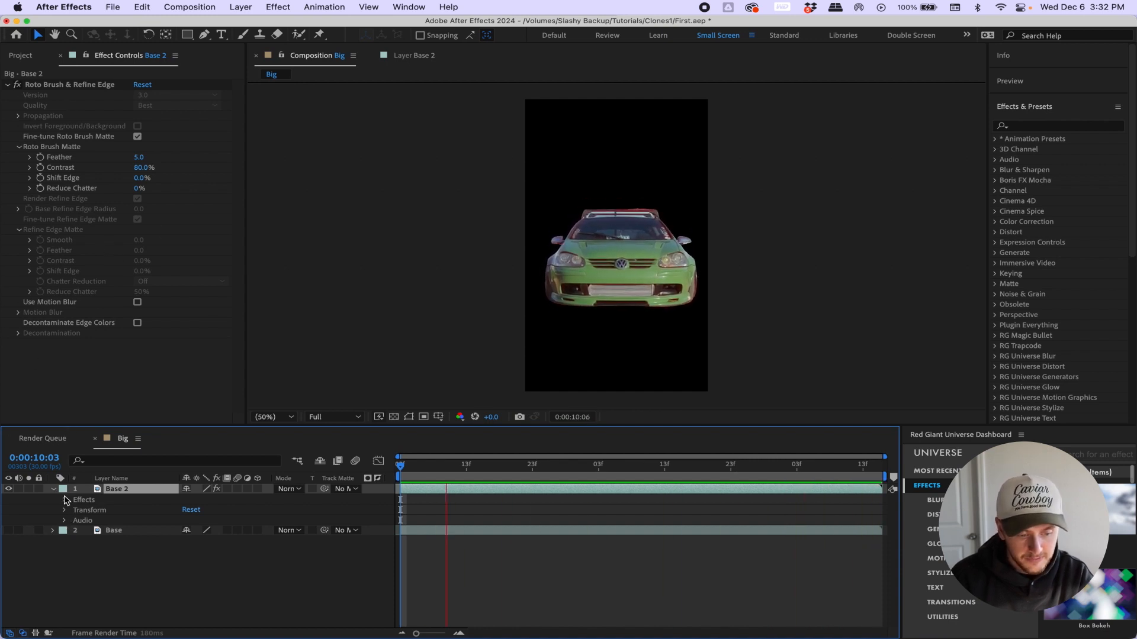
pyautogui.click(64, 500)
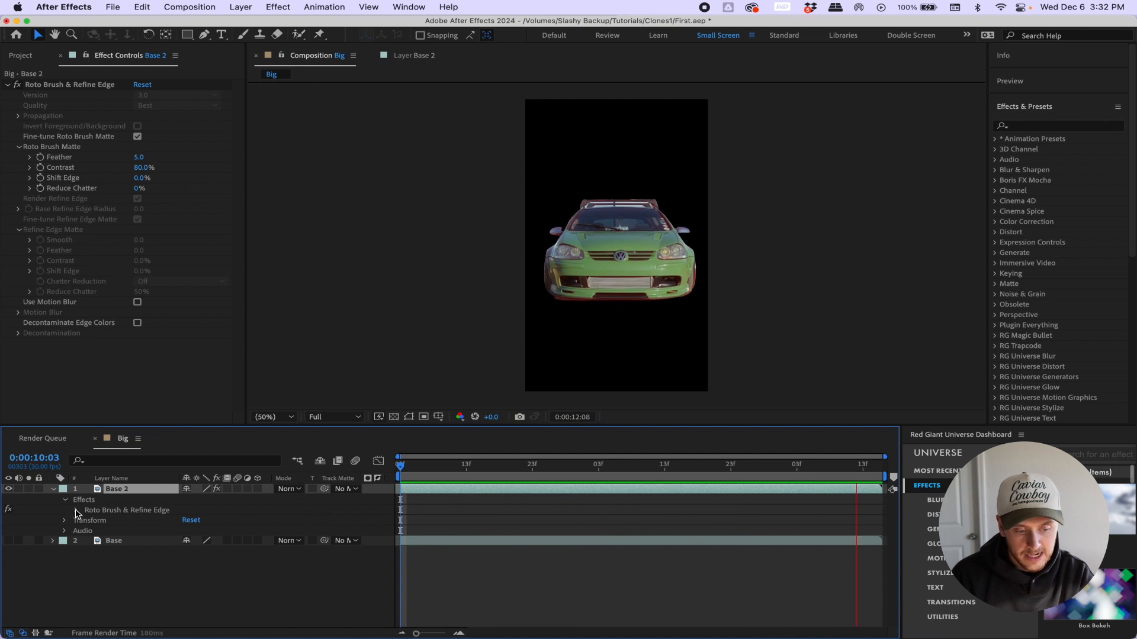
pyautogui.click(75, 511)
pyautogui.scroll(-1, 105, 554)
pyautogui.scroll(2, 105, 554)
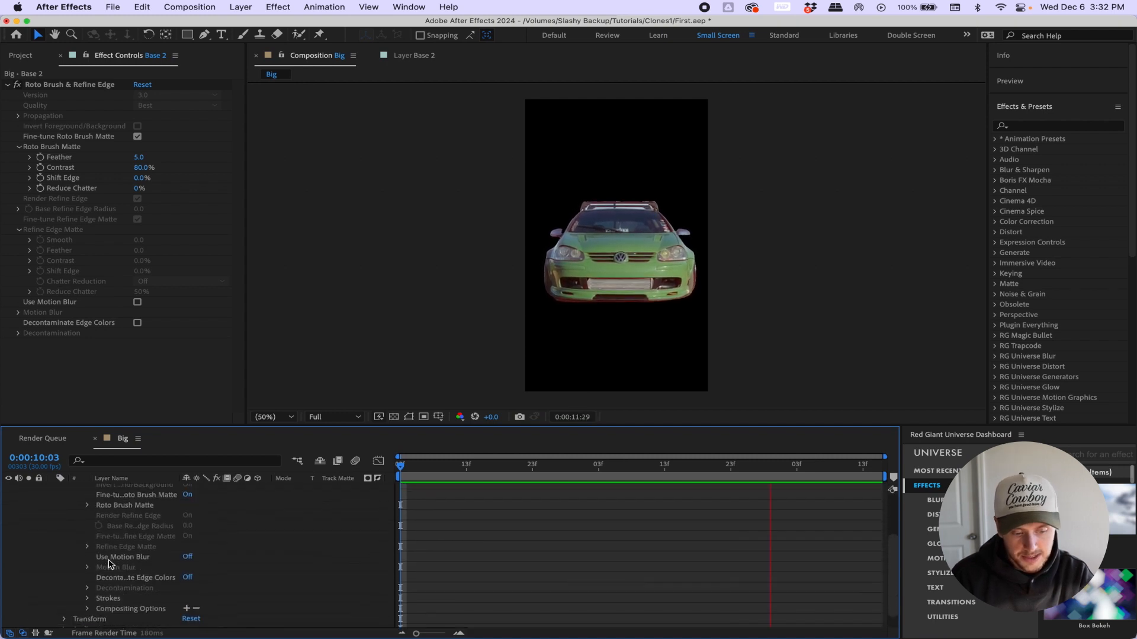
pyautogui.click(65, 500)
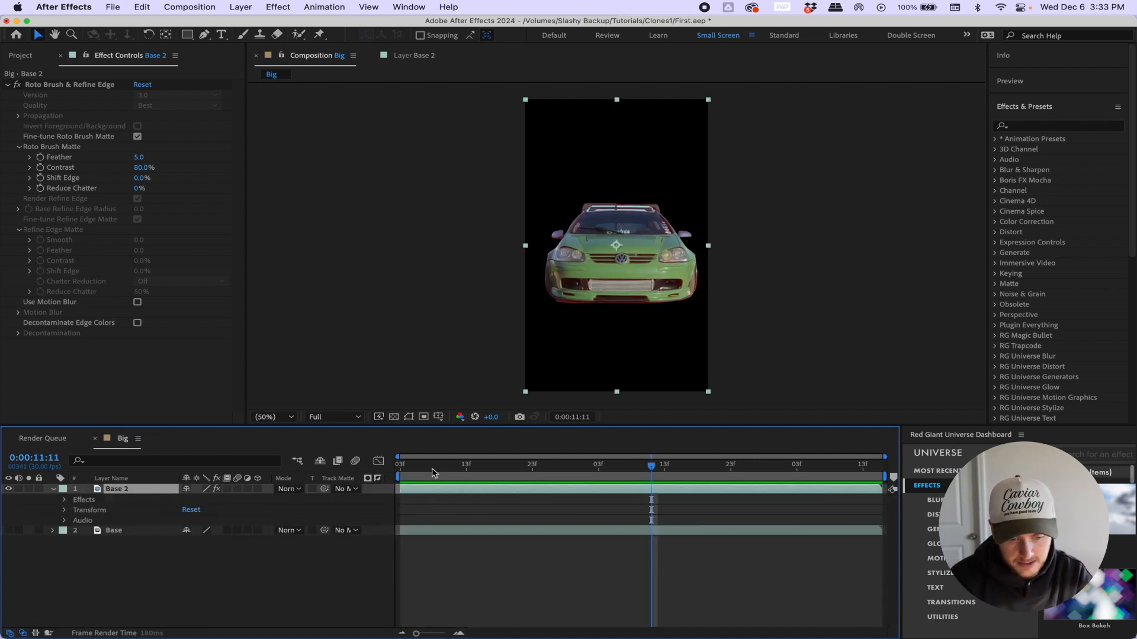
# - Set the Roto Brush matte of Base 2 to Feather 10 and Reduce Chatter 100% at 0:00:10:03
pyautogui.moveTo(413, 467); pyautogui.dragTo(398, 468)
pyautogui.click(140, 157)
pyautogui.write('10')
pyautogui.press('Return')
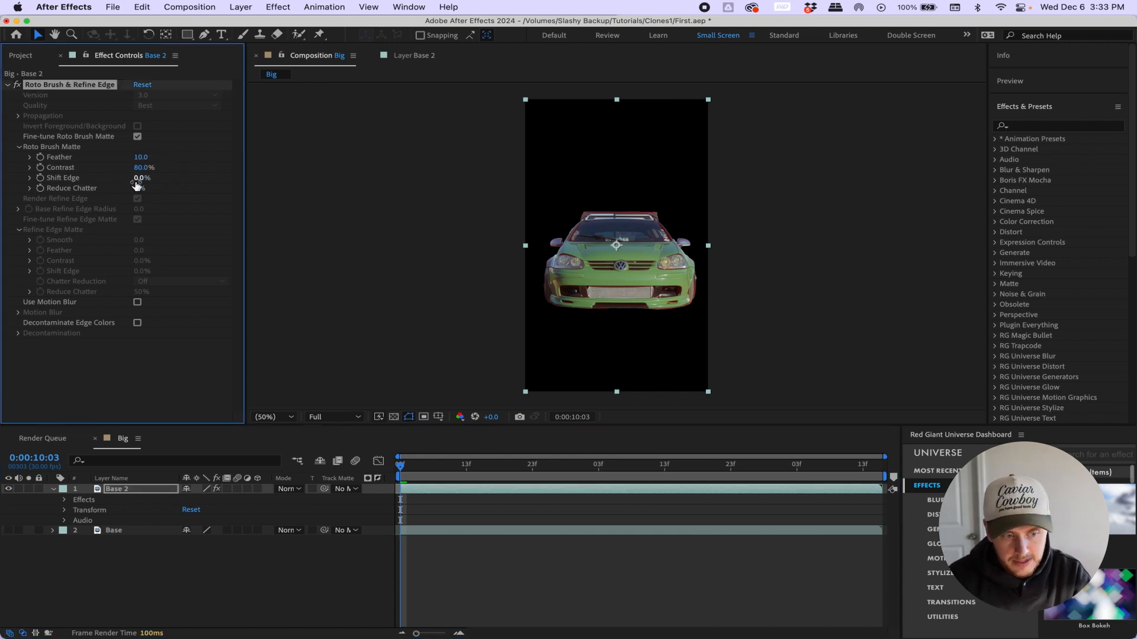
pyautogui.moveTo(138, 188); pyautogui.dragTo(437, 201)
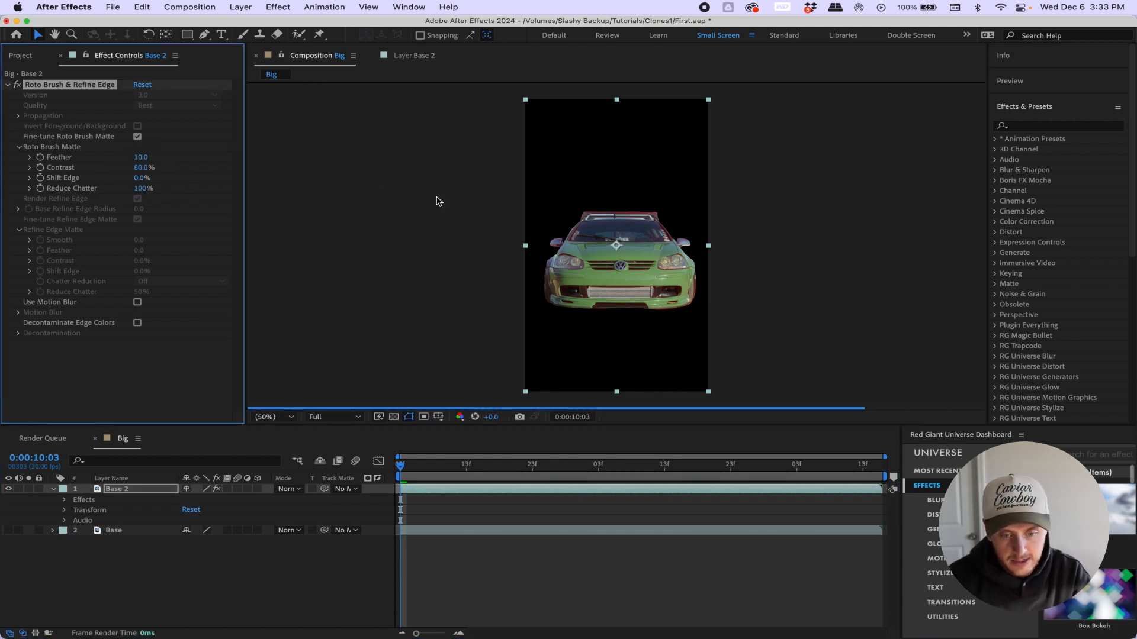
# - Preview the softened matte from 0:00:10:03, and make the original Base layer visible again
pyautogui.moveTo(453, 467); pyautogui.dragTo(365, 474)
pyautogui.press('space')
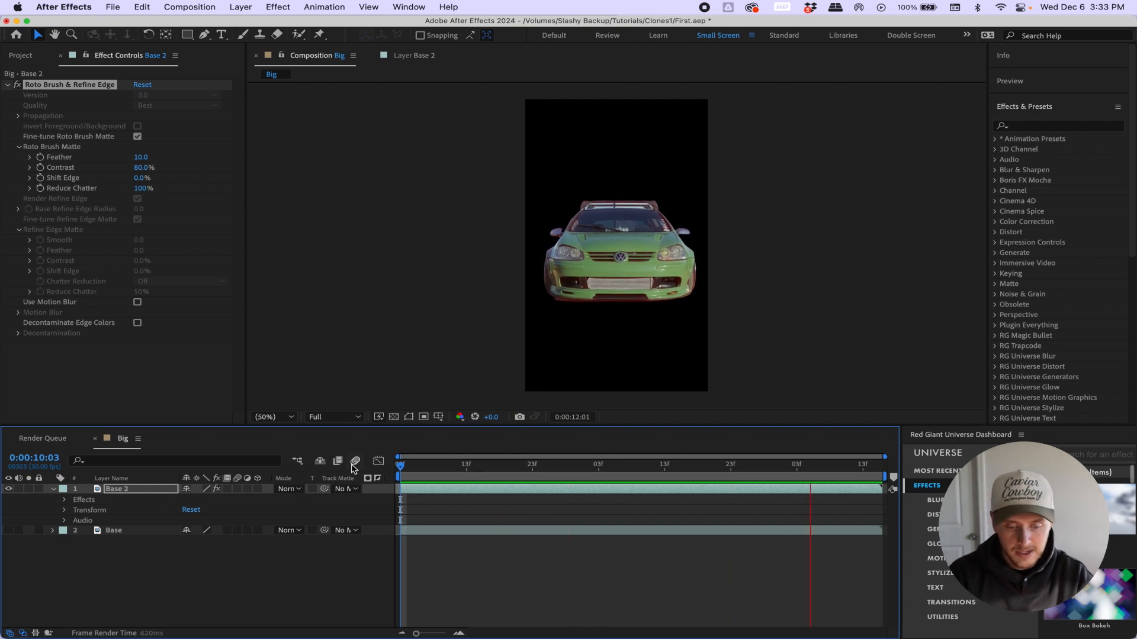
pyautogui.press('space')
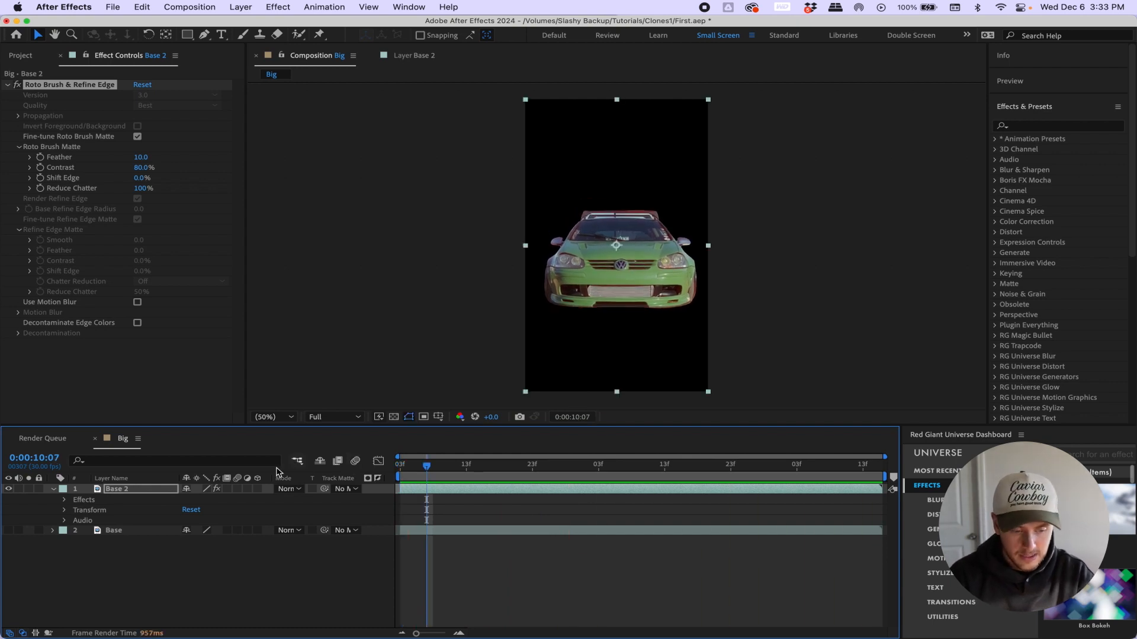
pyautogui.click(9, 530)
pyautogui.click(53, 489)
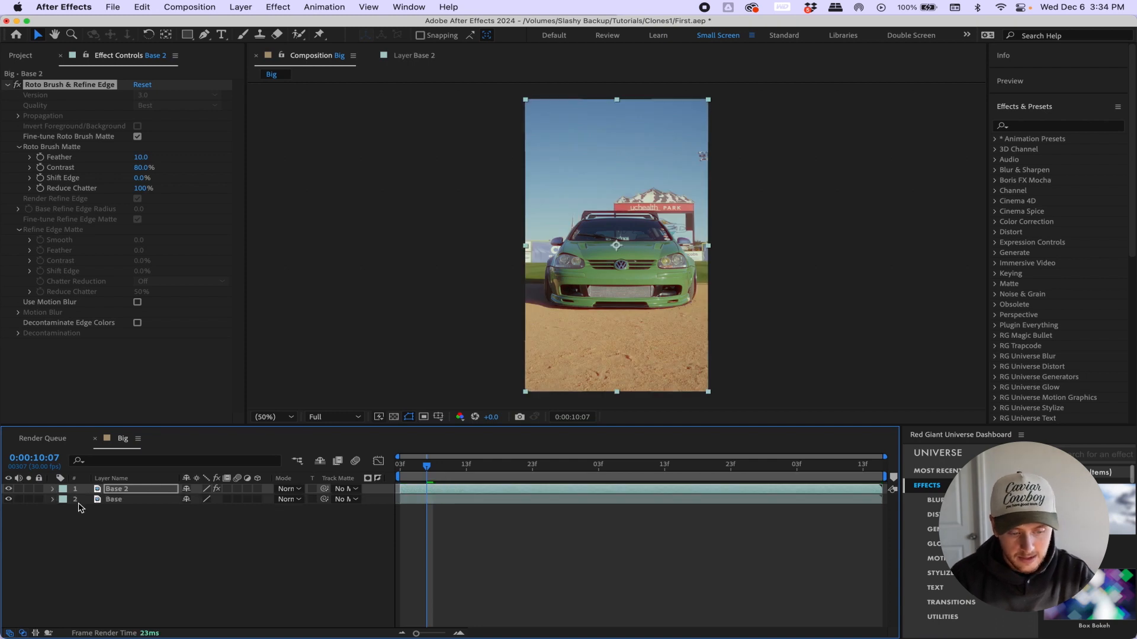
# - Rename the Base 2 layer to "Roto" and set its label color to Green
pyautogui.click(119, 489)
pyautogui.press('Return')
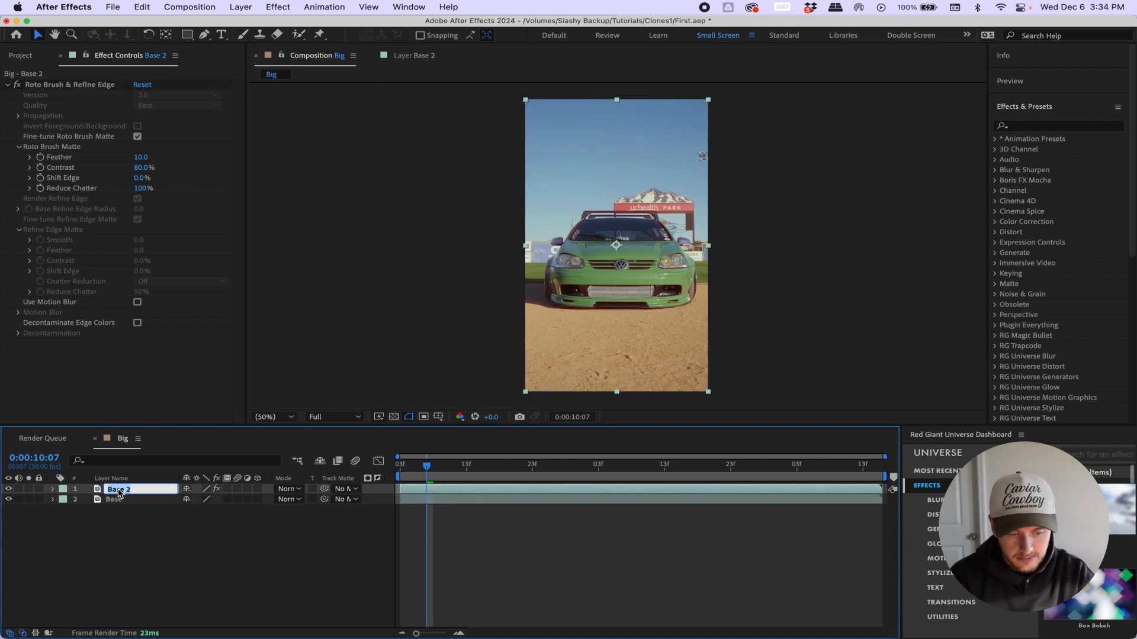
pyautogui.write('R')
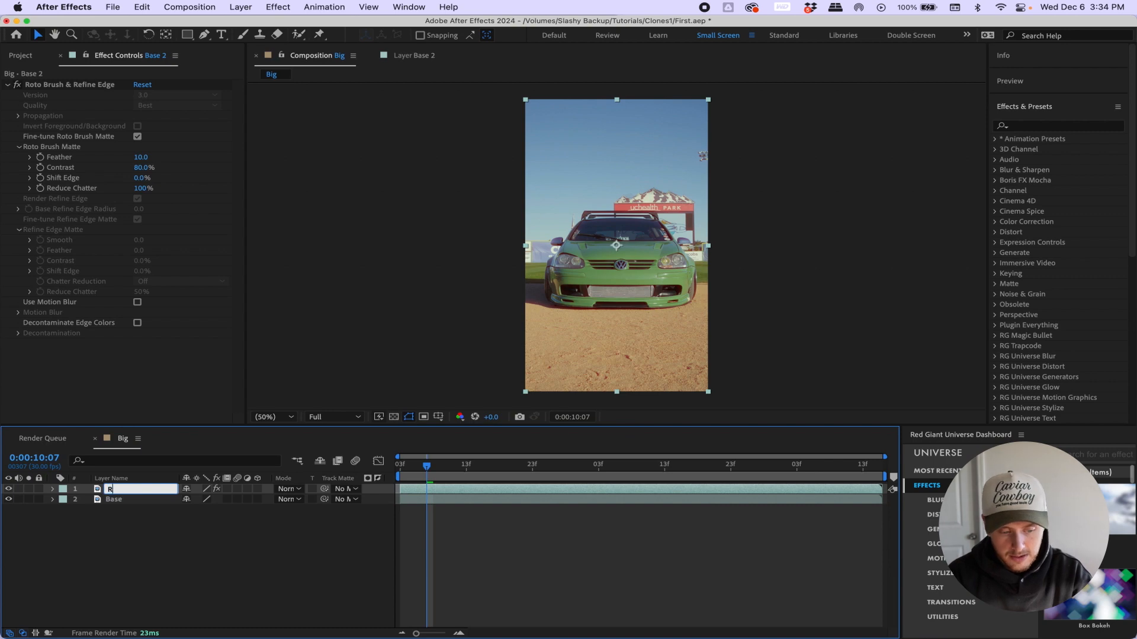
pyautogui.write('oto')
pyautogui.press('Return')
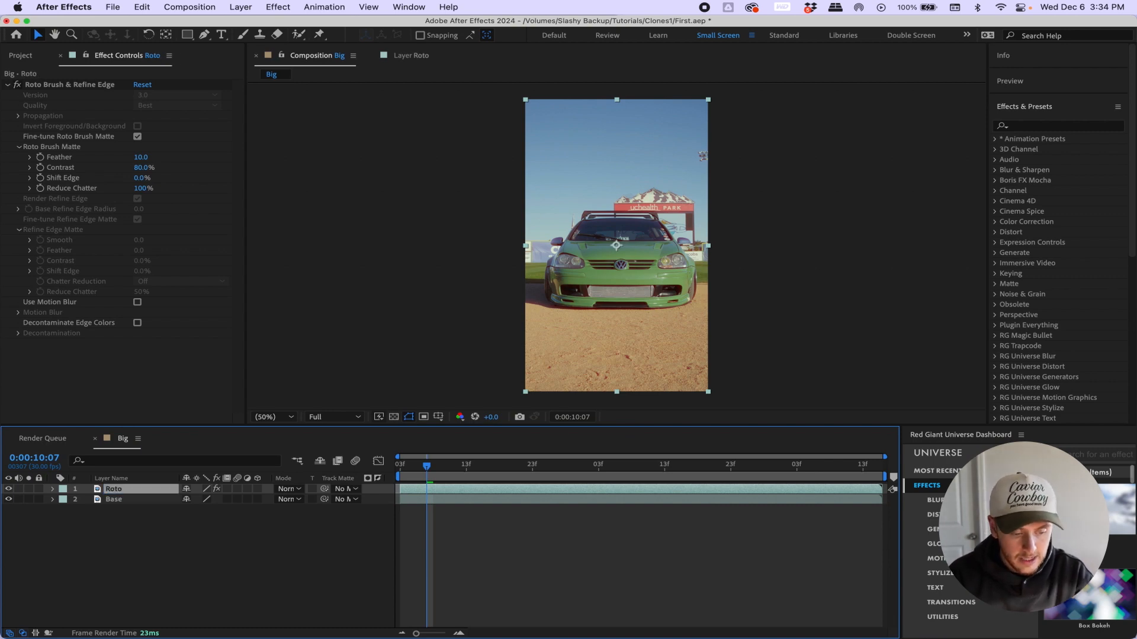
pyautogui.click(63, 489)
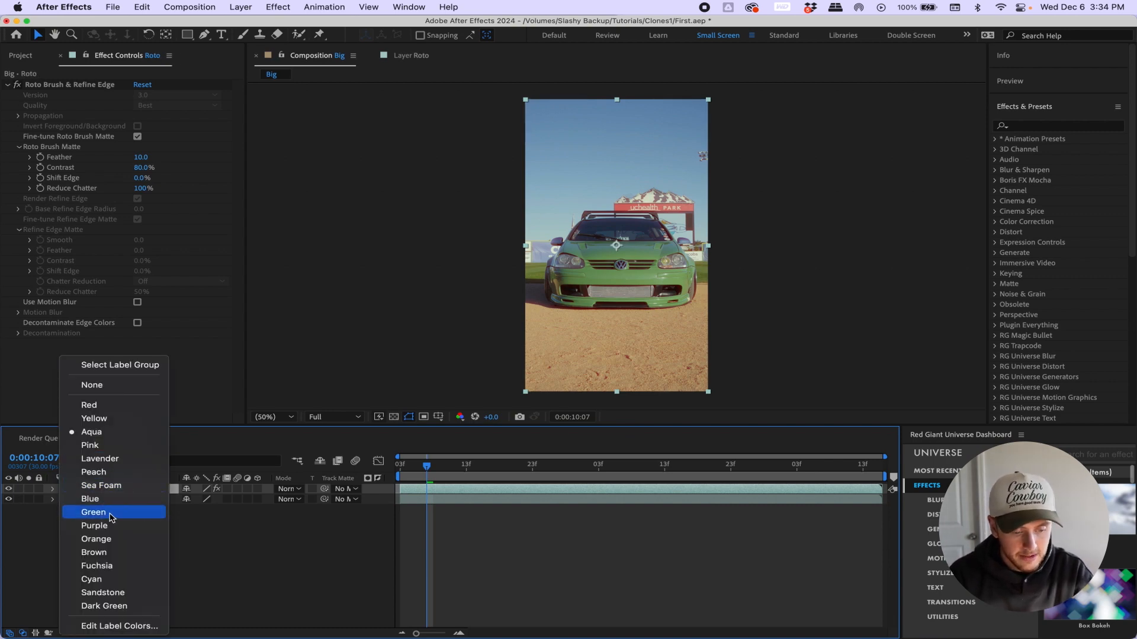
pyautogui.click(112, 513)
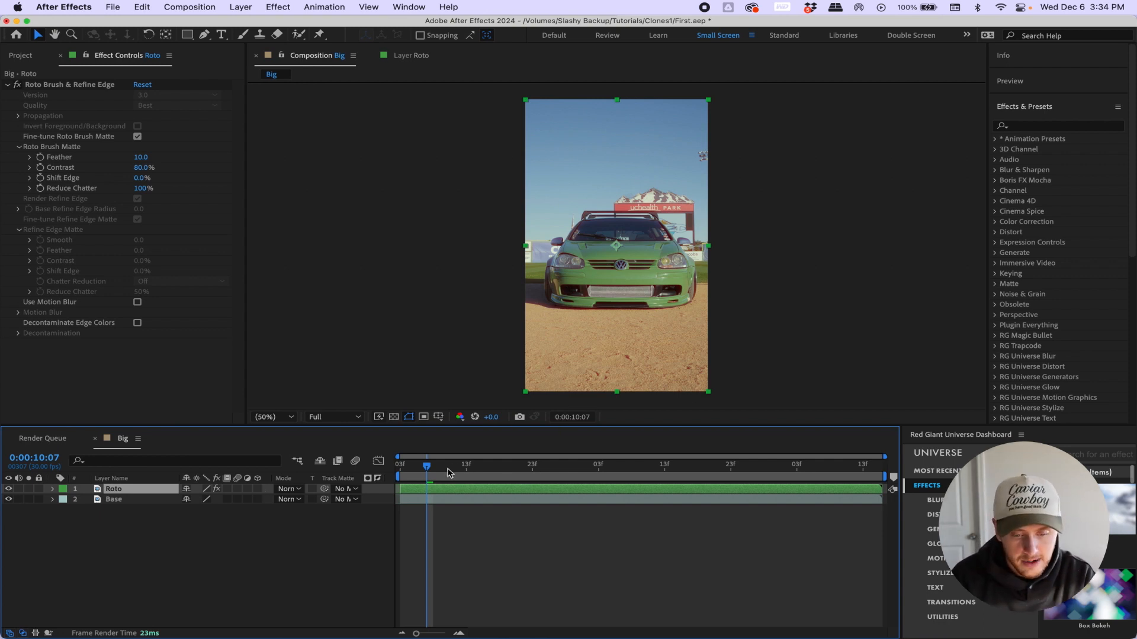
# - Extend the green layer's name to "RotoTop"
pyautogui.press('Return')
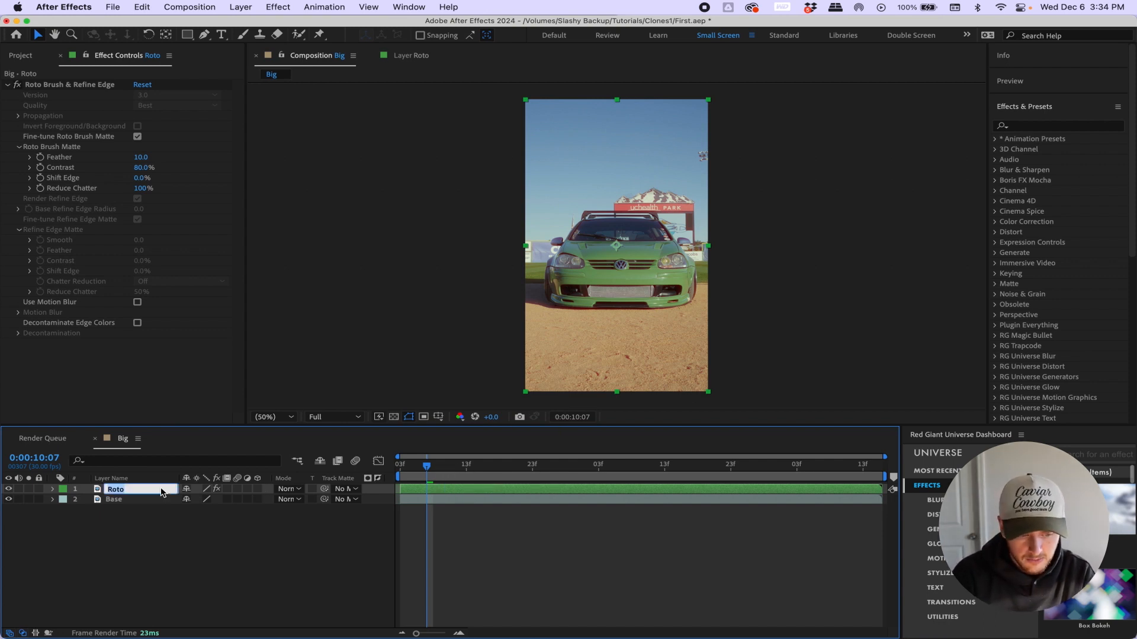
pyautogui.press('Right')
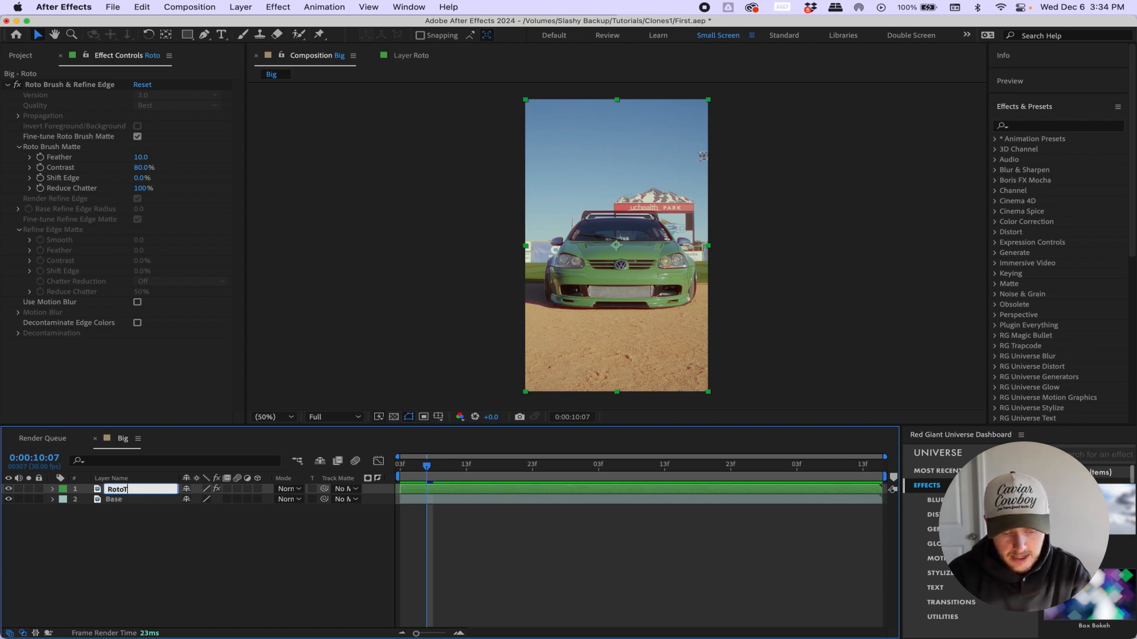
pyautogui.press('Return')
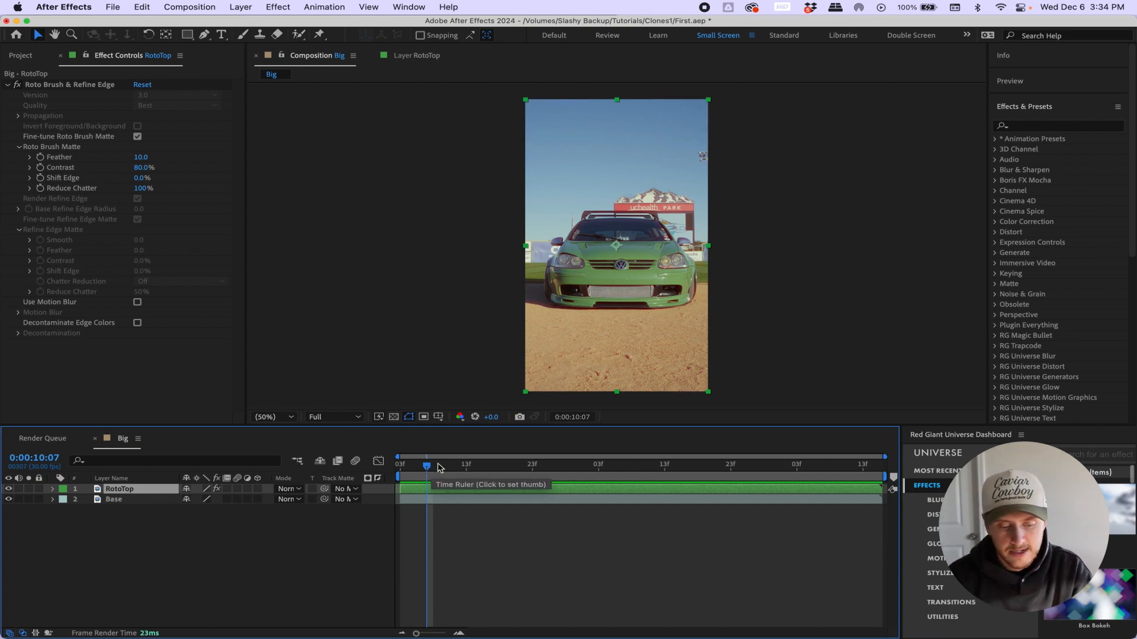
# - Return to the composition's first frame at 0:00:10:03 and duplicate the RotoTop layer
pyautogui.press('pageup')
pyautogui.press('pageup')
pyautogui.press('pageup')
pyautogui.press('pageup')
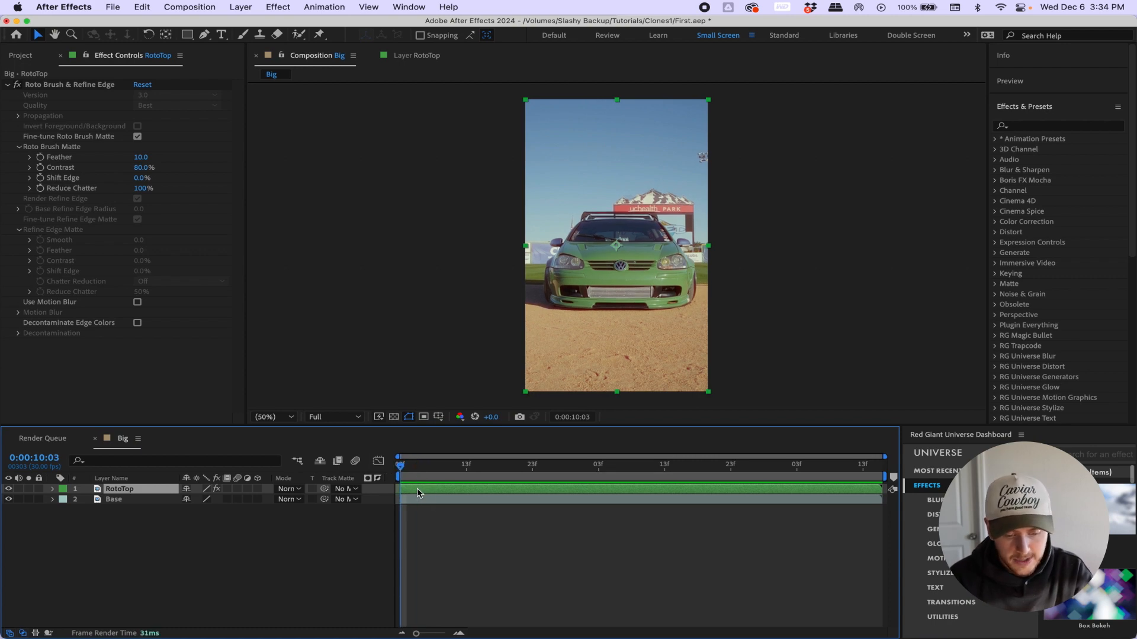
pyautogui.press('super+d')
pyautogui.click(336, 502)
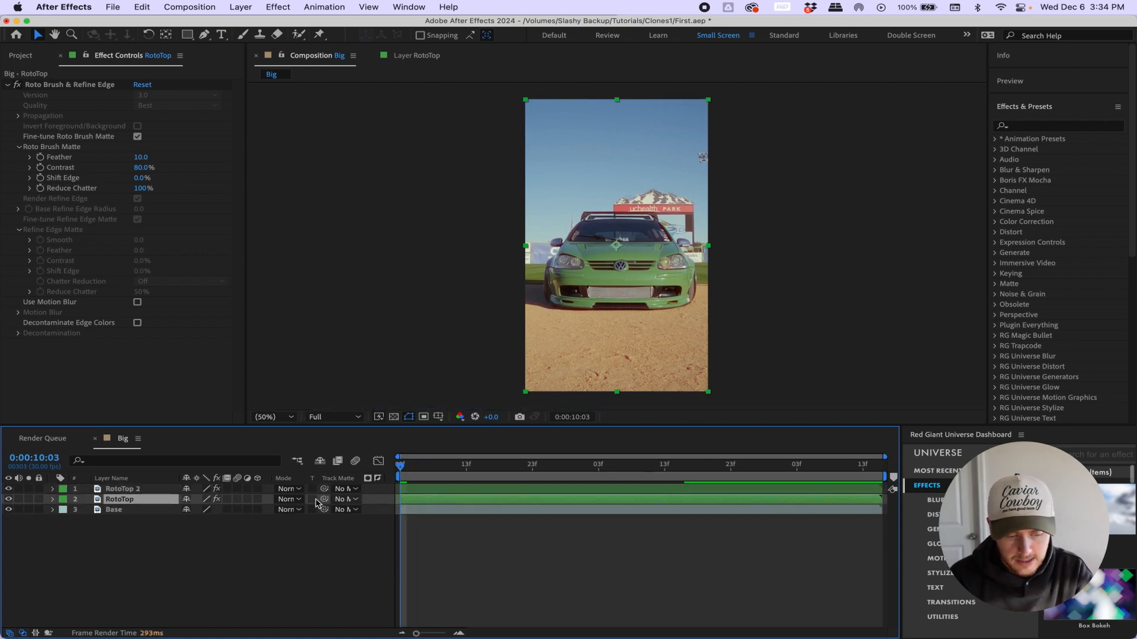
# - Rename the duplicate RotoTop 2 to "Clone" and place it between the RotoTop and Base layers
pyautogui.click(144, 490)
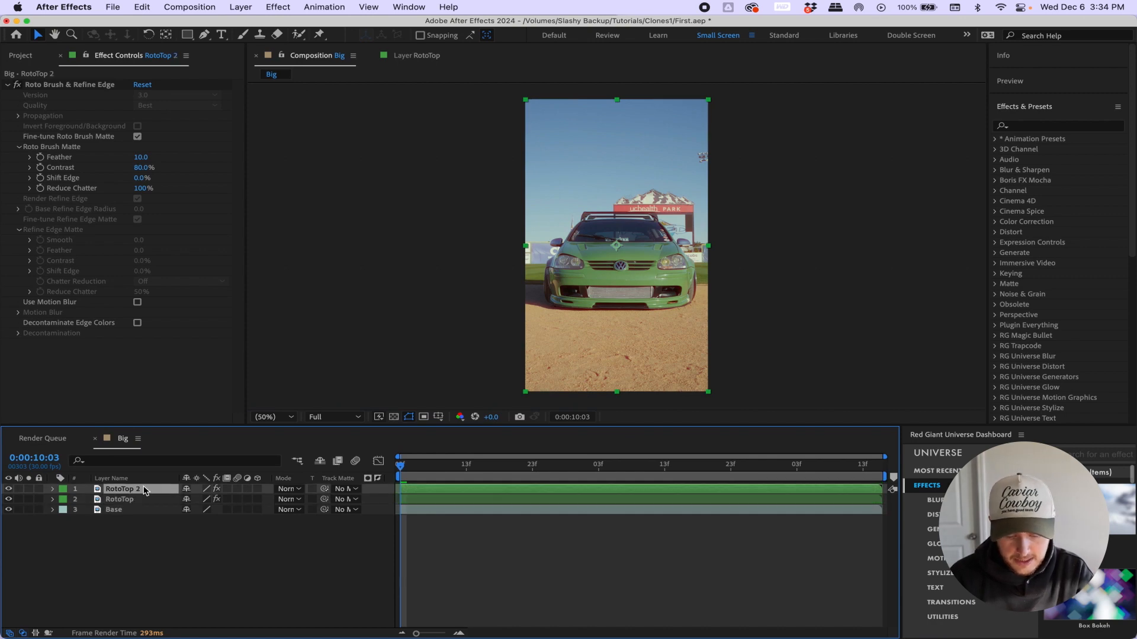
pyautogui.press('Return')
pyautogui.write('Clone')
pyautogui.press('Return')
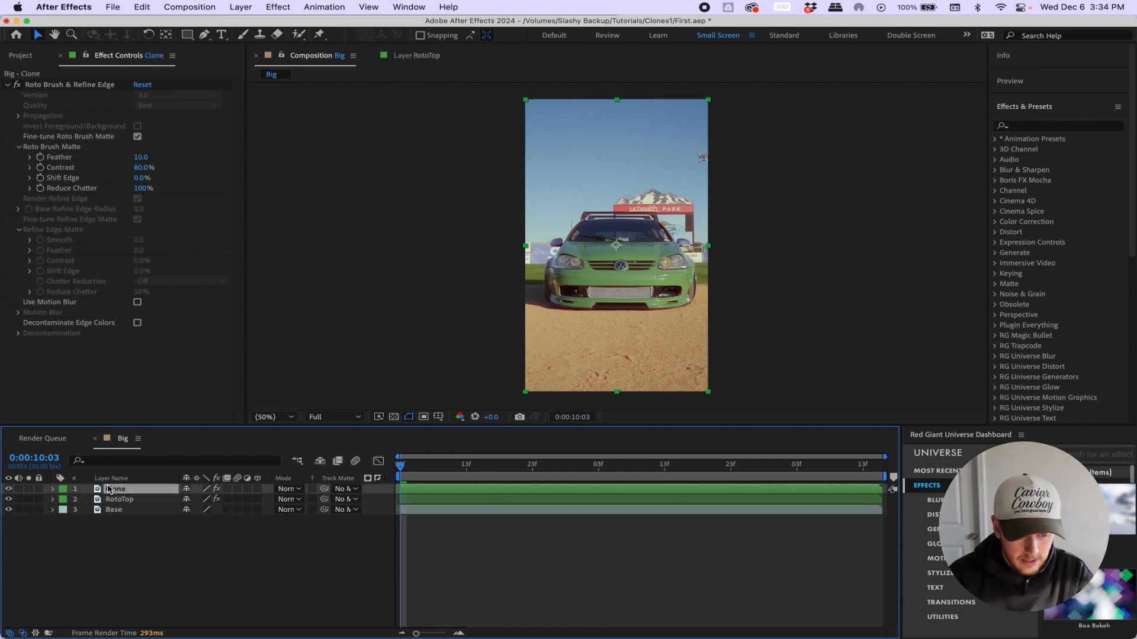
pyautogui.moveTo(114, 492); pyautogui.dragTo(116, 509)
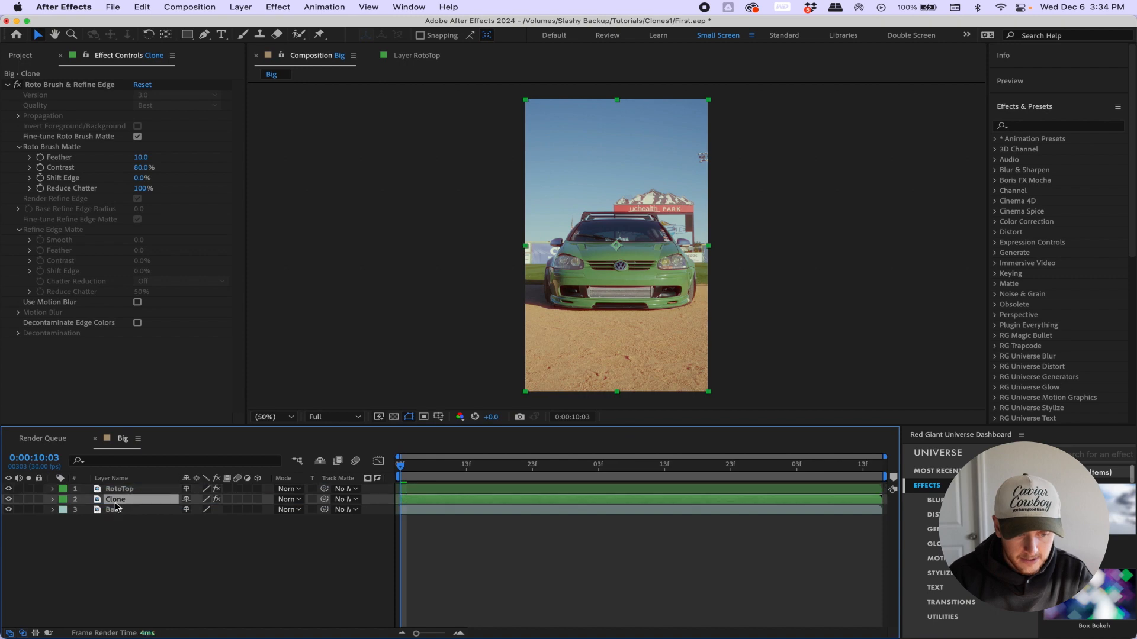
# - Try shifting the Clone layer upward to Position 540, 771 at 0:00:10:23, and reset its position
pyautogui.click(123, 491)
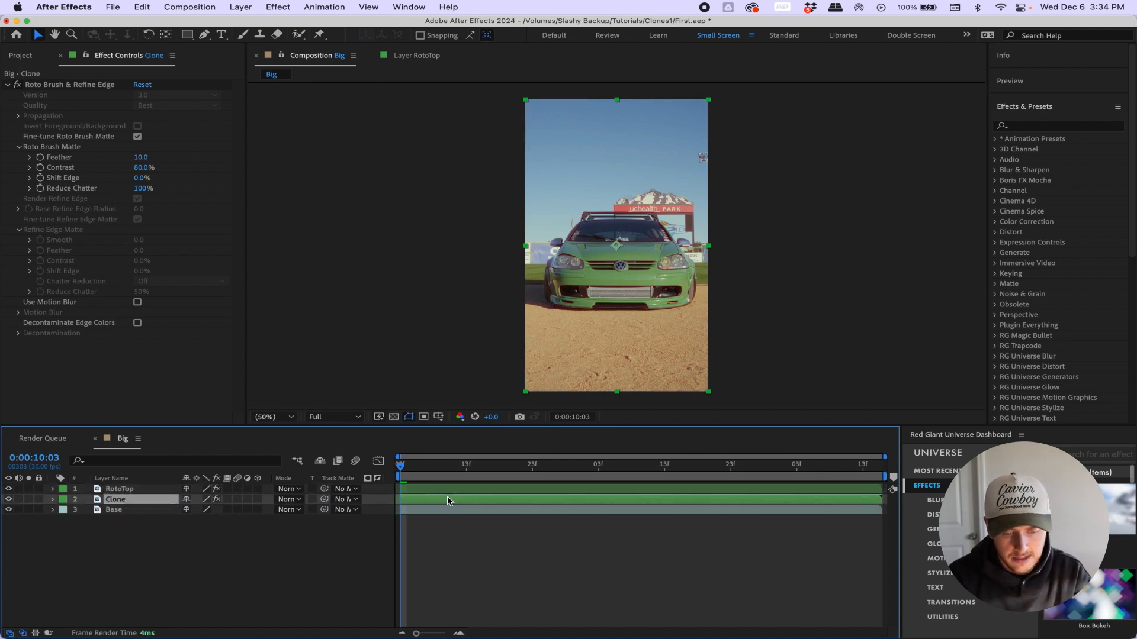
pyautogui.click(447, 499)
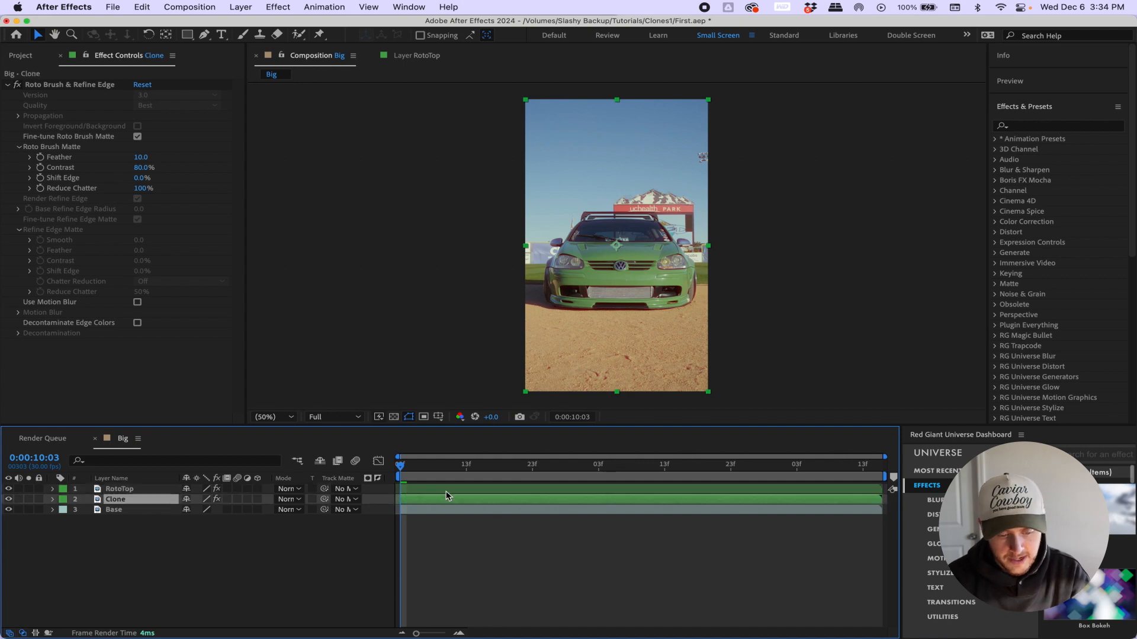
pyautogui.click(530, 471)
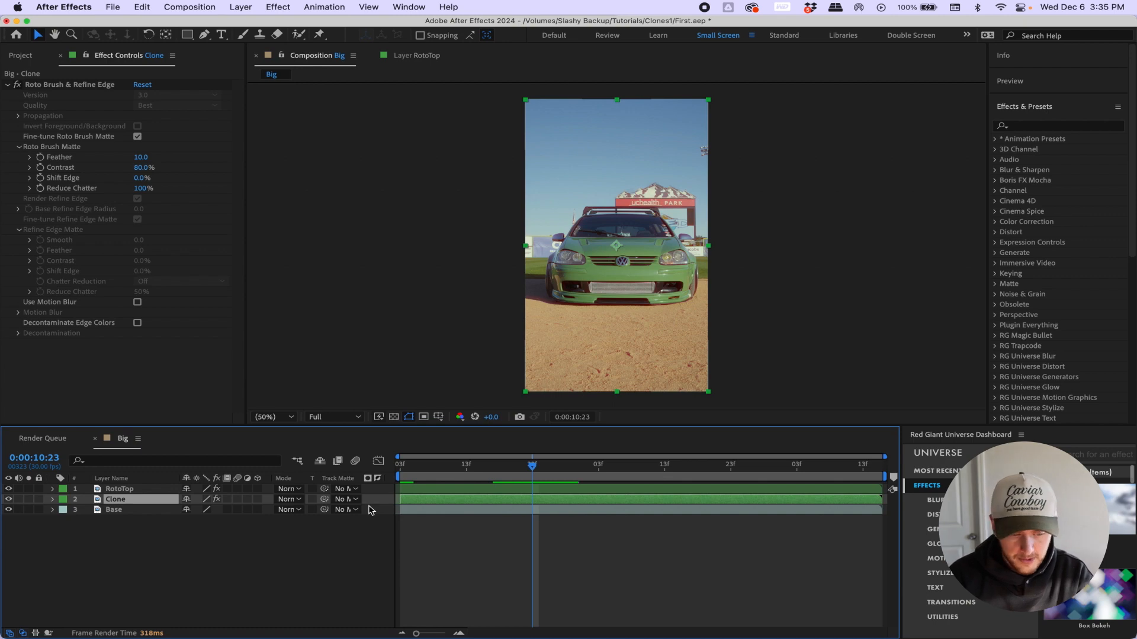
pyautogui.press('p')
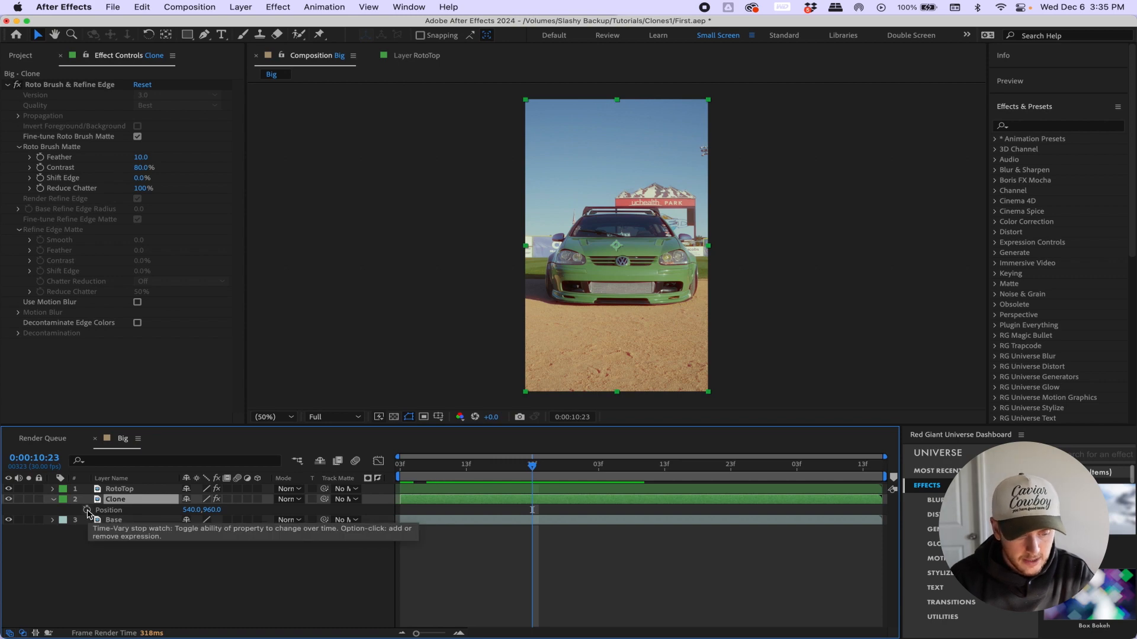
pyautogui.moveTo(212, 509)
pyautogui.mouseDown()
pyautogui.moveTo(253, 512)
pyautogui.moveTo(116, 521)
pyautogui.mouseUp()
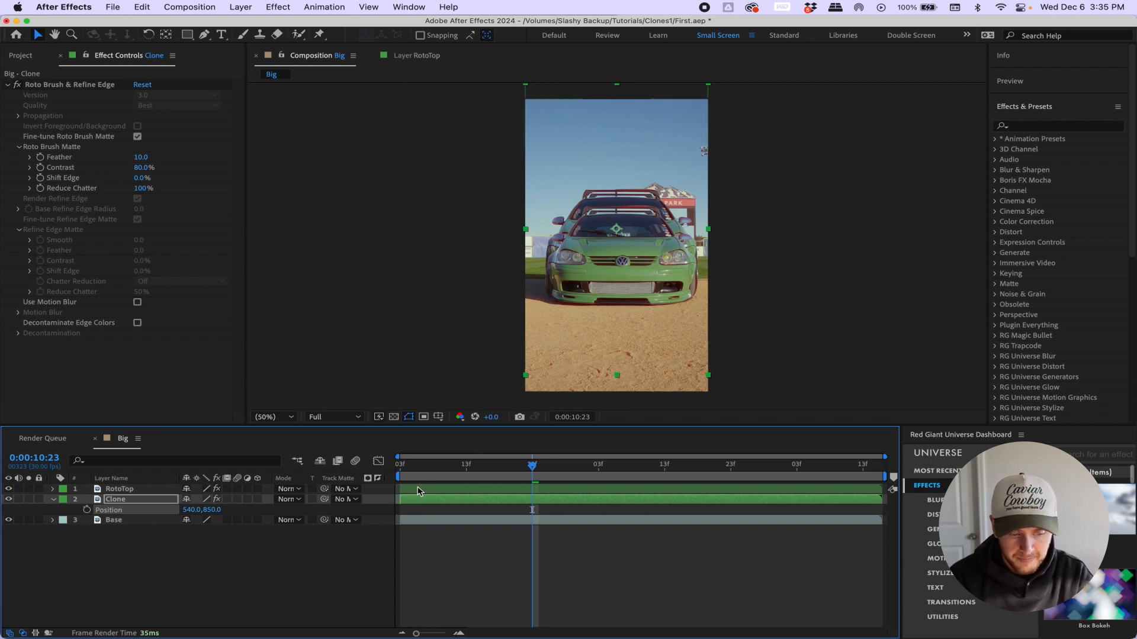
pyautogui.moveTo(210, 510); pyautogui.dragTo(152, 516)
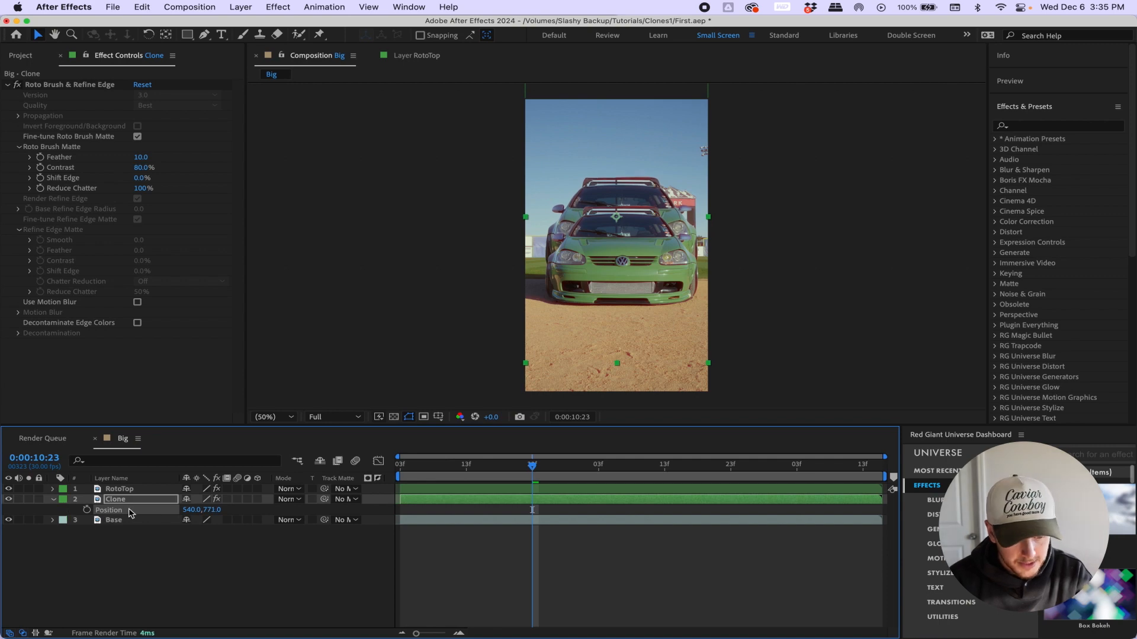
pyautogui.rightClick(158, 514)
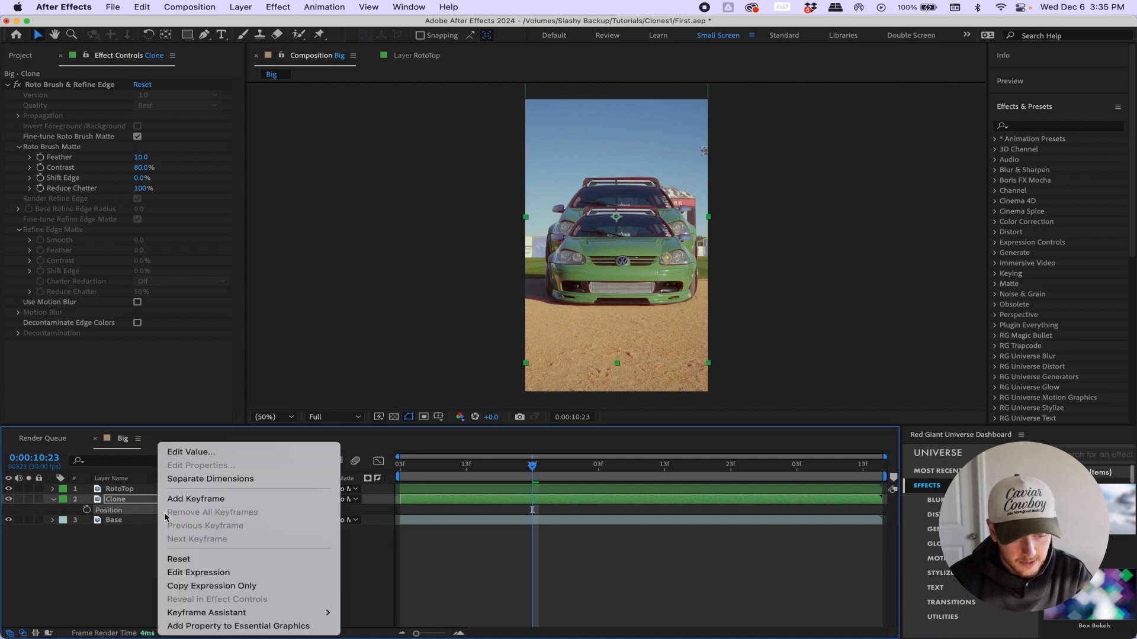
pyautogui.click(179, 559)
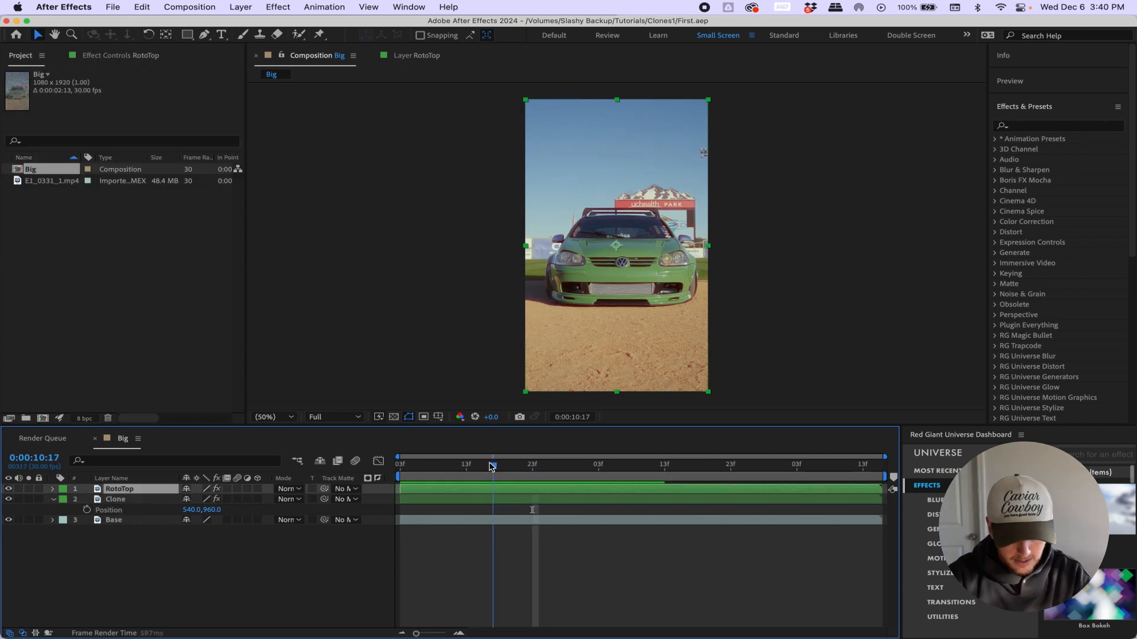
# - Start animating the Clone layer's Position with a keyframe at 0:00:10:19
pyautogui.click(492, 466)
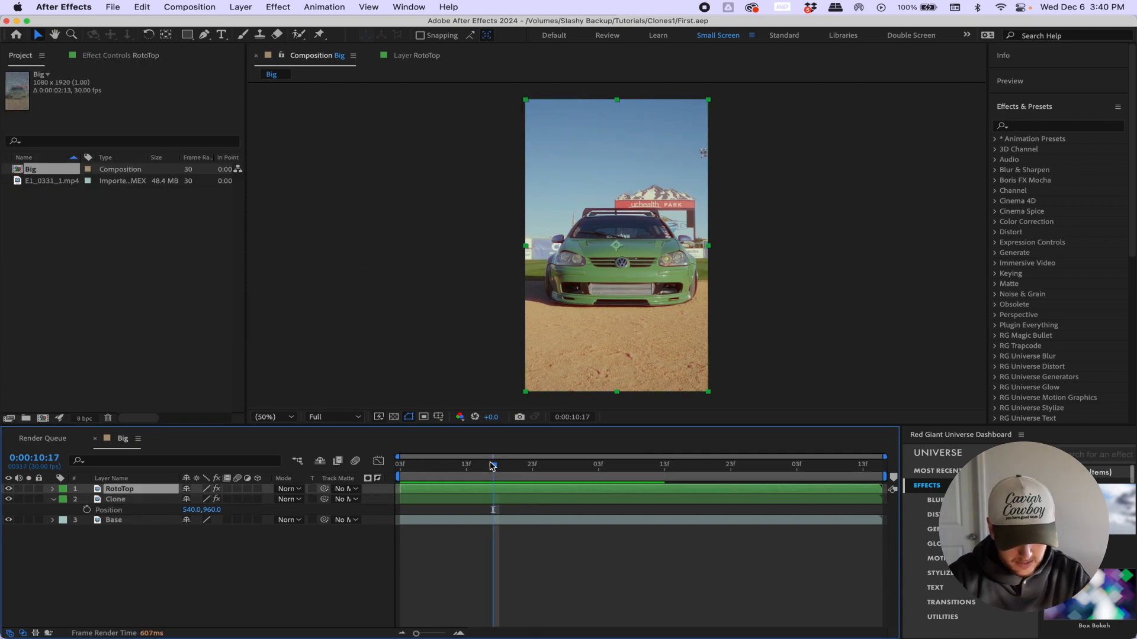
pyautogui.click(499, 466)
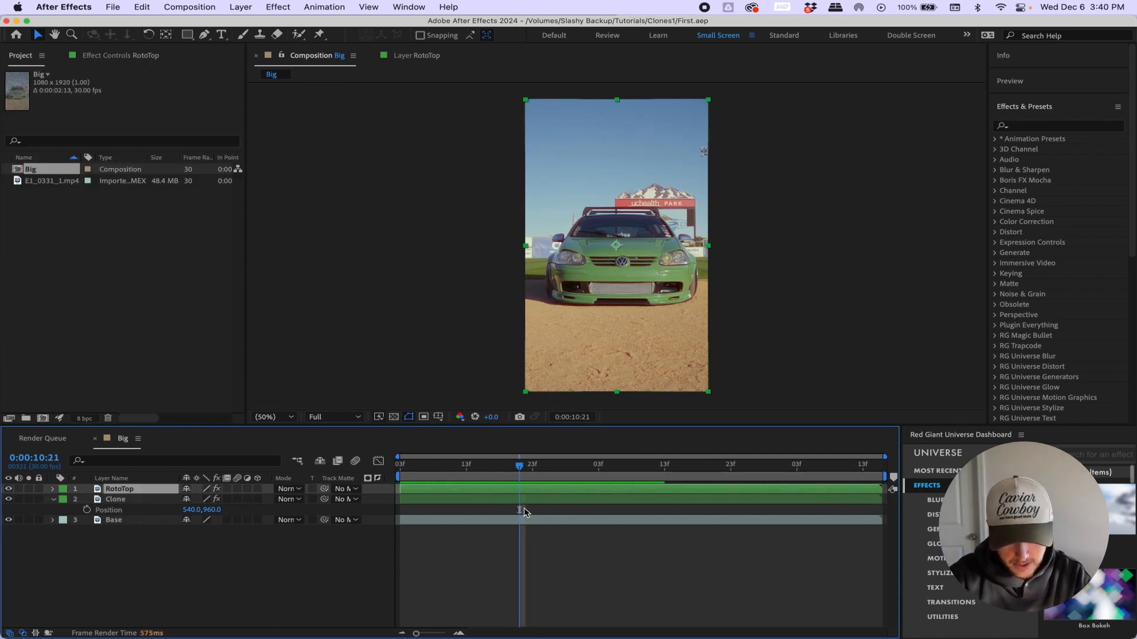
pyautogui.moveTo(500, 466); pyautogui.dragTo(505, 466)
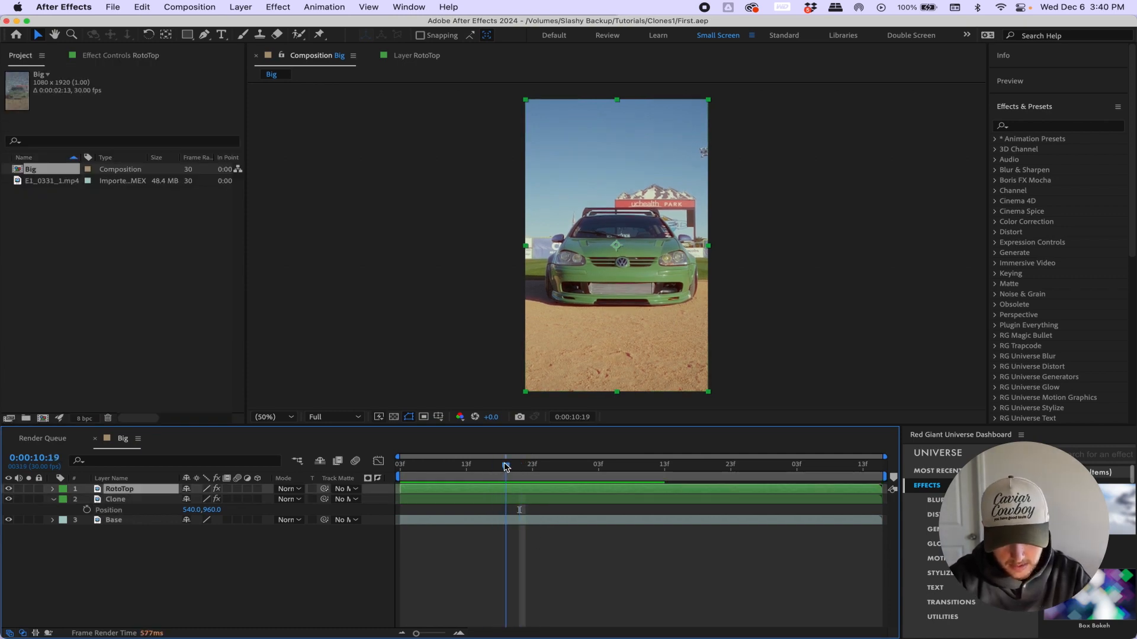
pyautogui.click(417, 500)
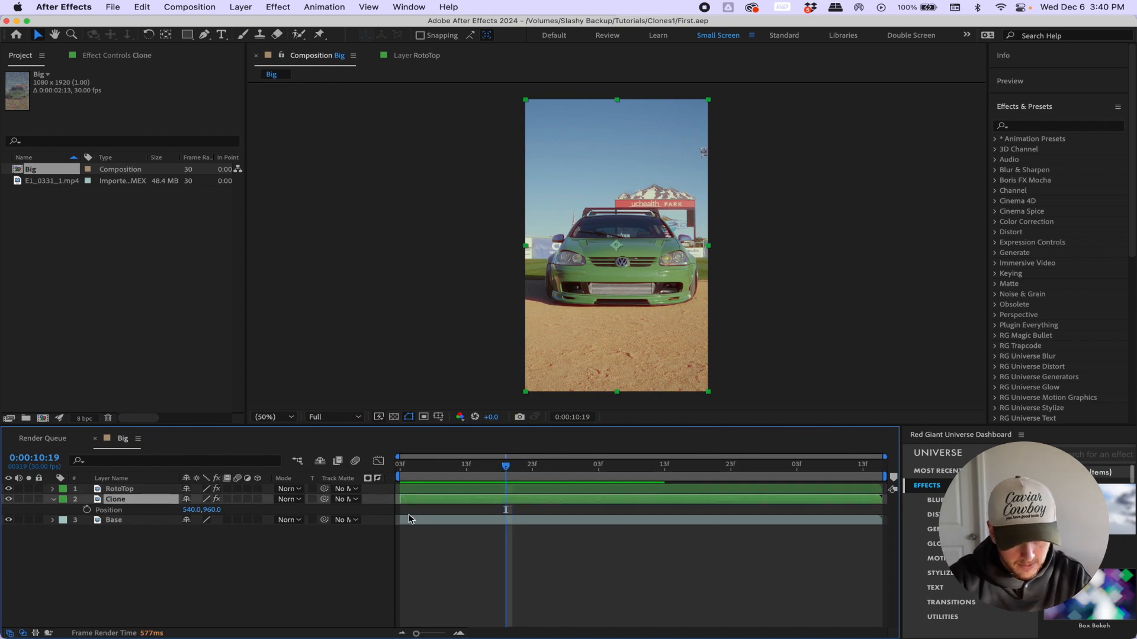
pyautogui.click(87, 510)
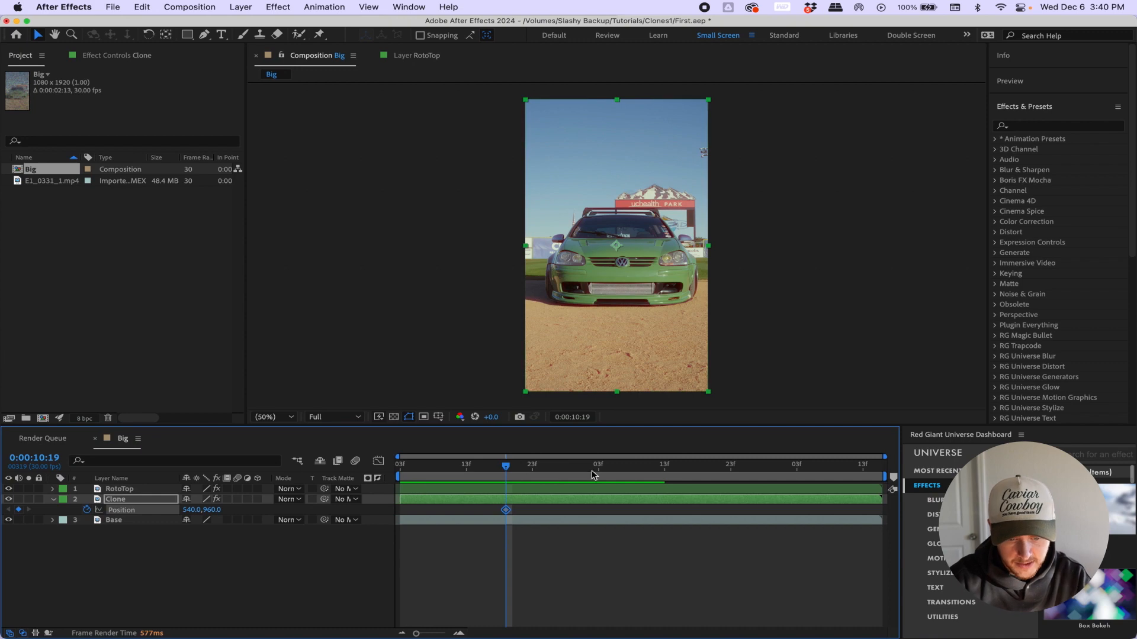
# - Raise the Clone layer to Position 540, 873 at 0:00:10:24, five frames after its first keyframe
pyautogui.click(534, 462)
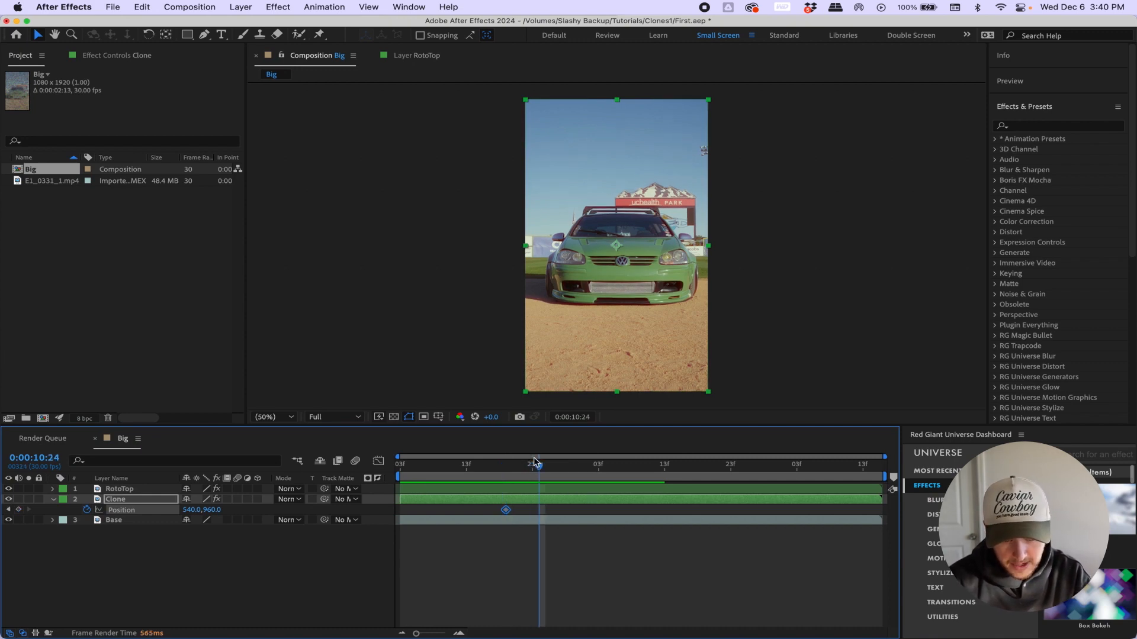
pyautogui.moveTo(534, 463); pyautogui.dragTo(539, 462)
pyautogui.moveTo(212, 510)
pyautogui.mouseDown()
pyautogui.moveTo(228, 509)
pyautogui.moveTo(155, 507)
pyautogui.mouseUp()
pyautogui.moveTo(153, 508); pyautogui.dragTo(152, 508)
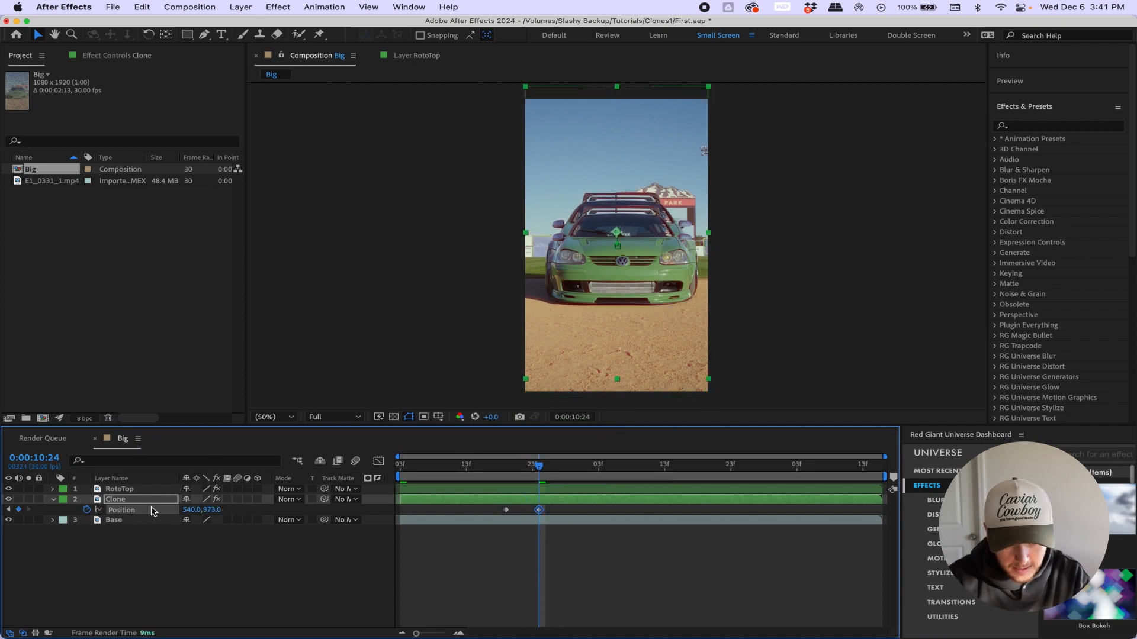
pyautogui.click(567, 500)
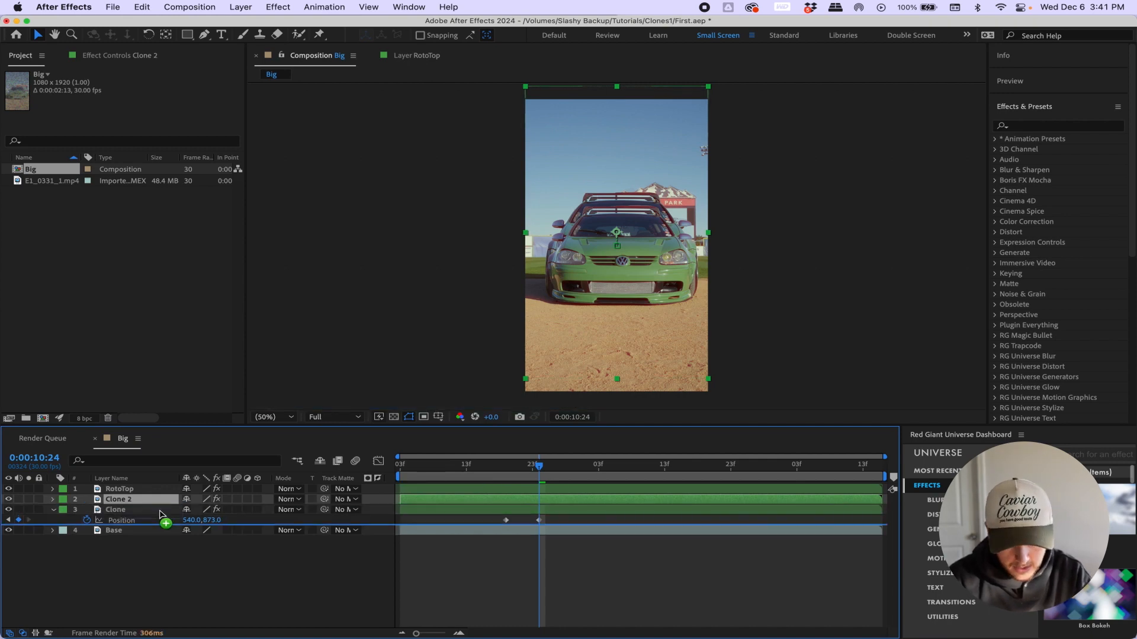
pyautogui.press('super+d')
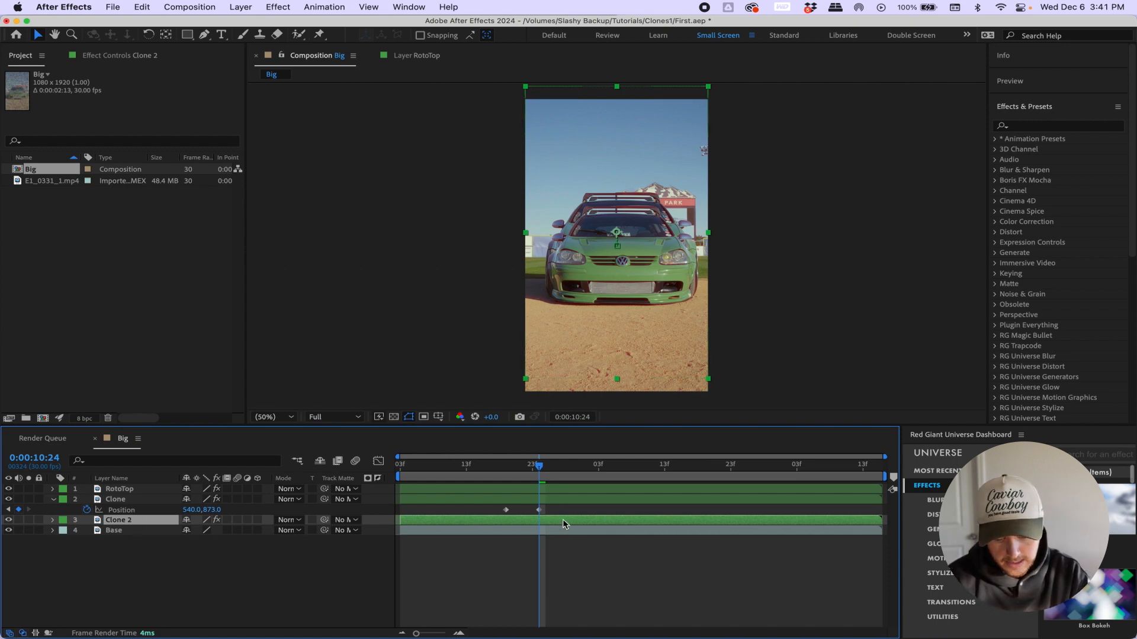
pyautogui.press('super+v')
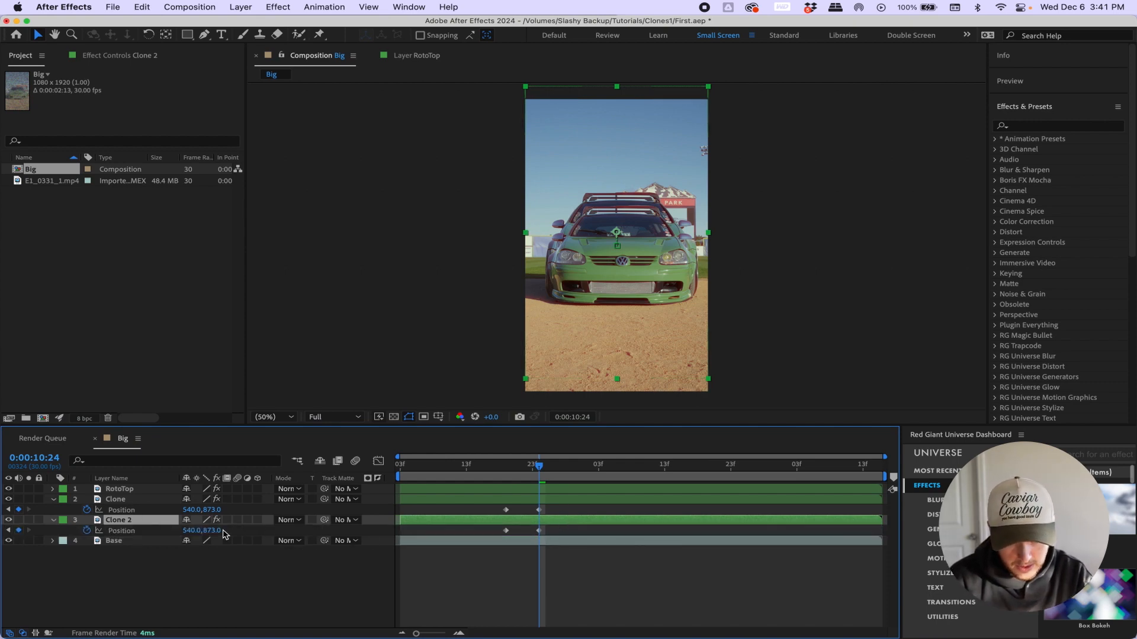
pyautogui.rightClick(121, 533)
pyautogui.click(167, 561)
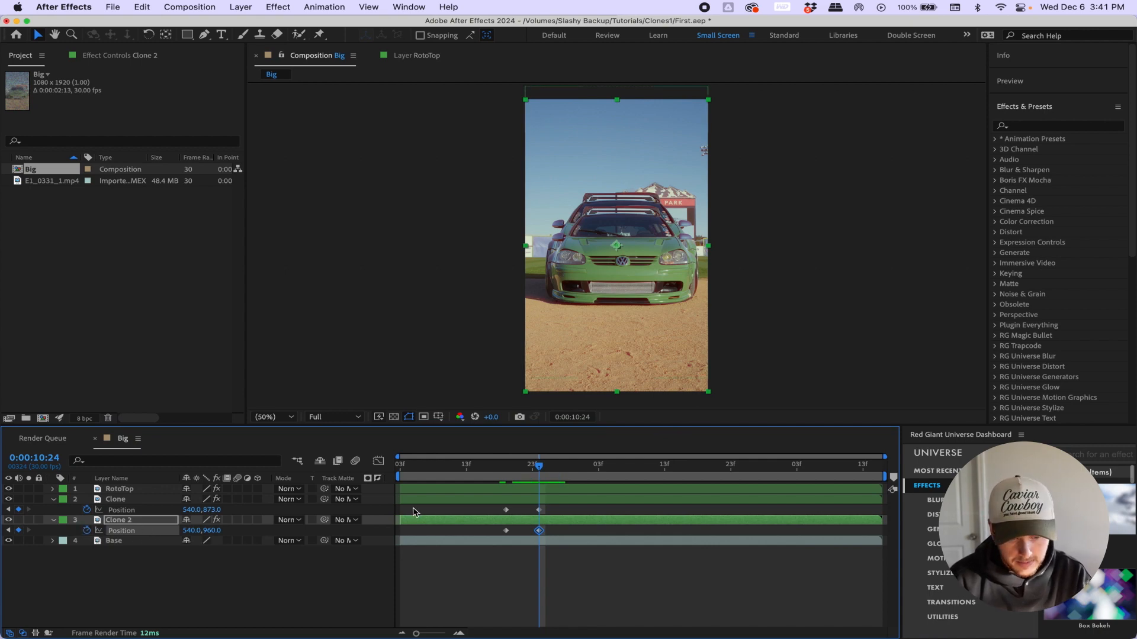
pyautogui.click(512, 469)
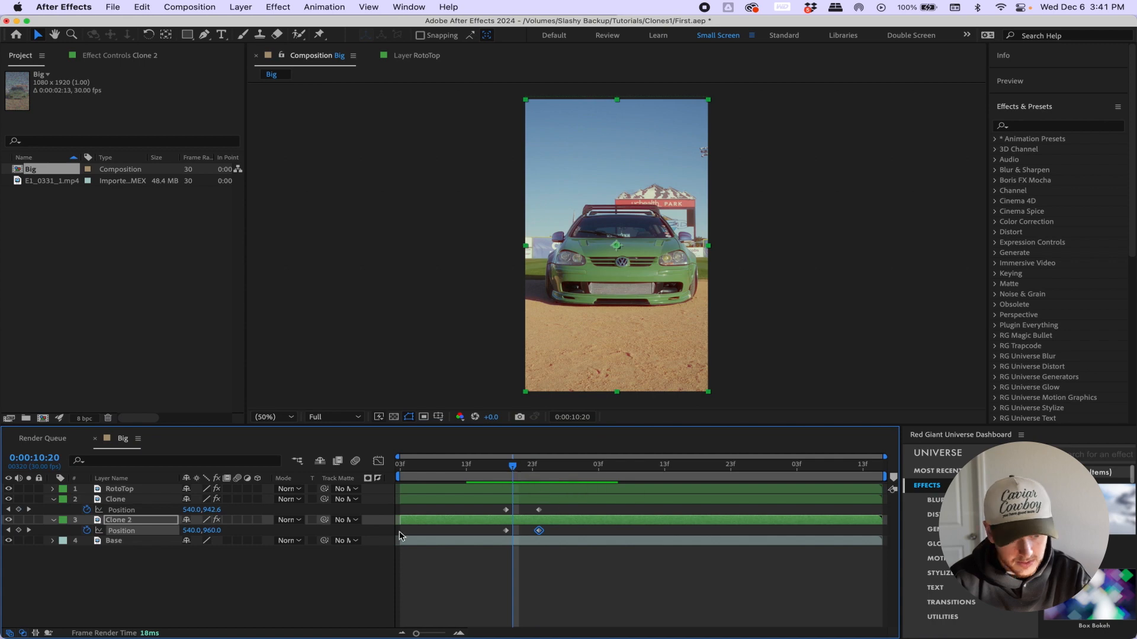
pyautogui.click(157, 521)
pyautogui.press('Delete')
# - Duplicate the animated Clone layer and place the copy between the Clone and Base layers
pyautogui.click(506, 468)
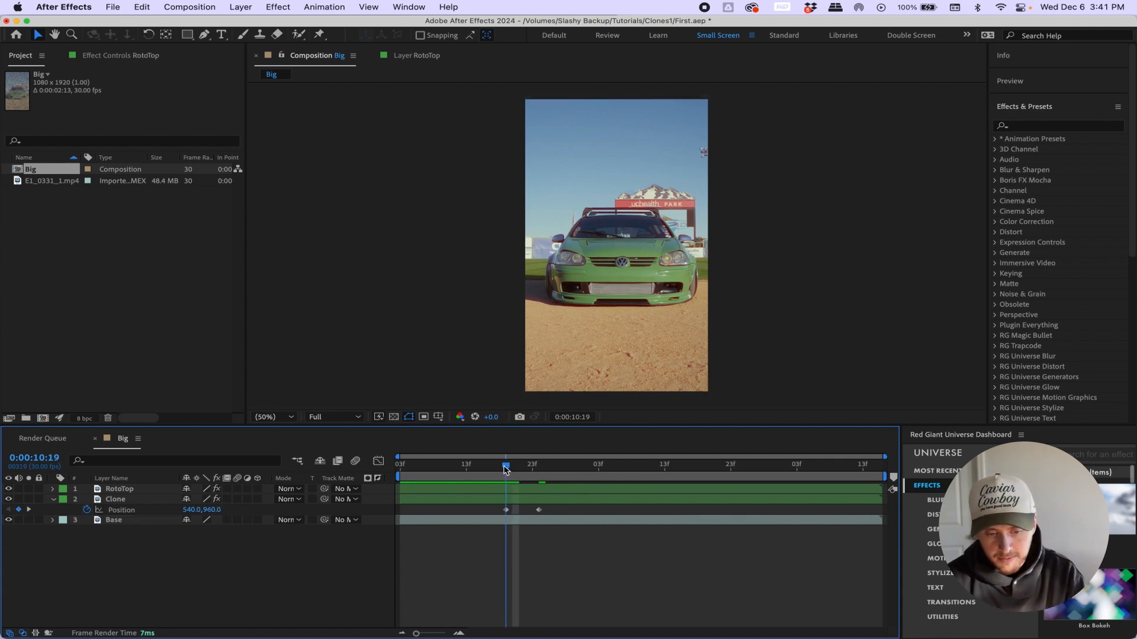
pyautogui.moveTo(506, 468); pyautogui.dragTo(545, 473)
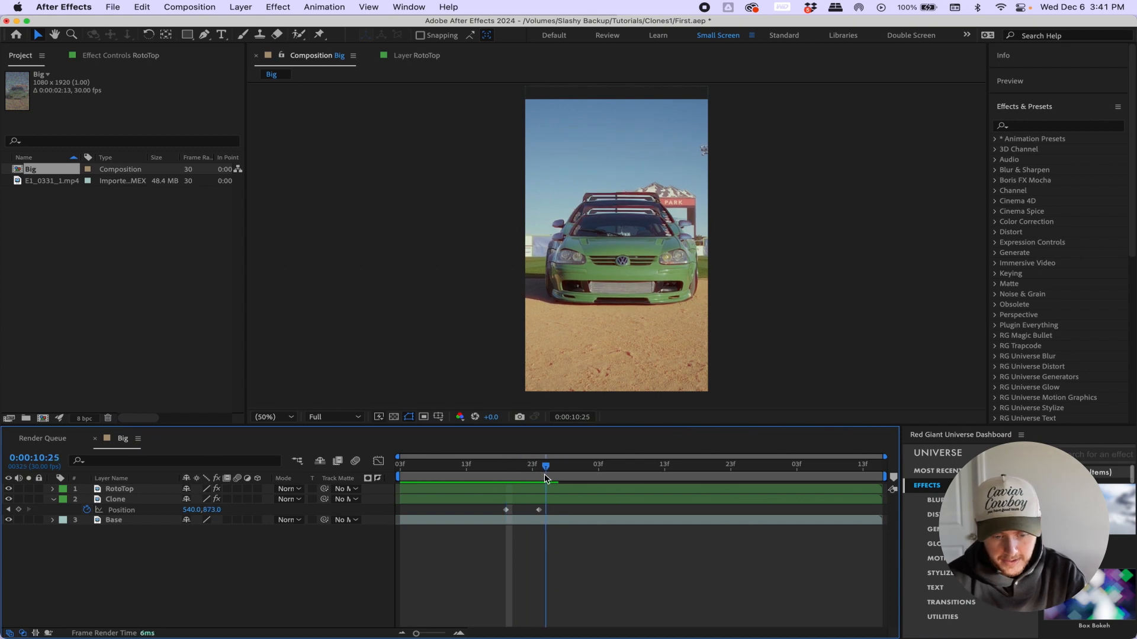
pyautogui.click(529, 489)
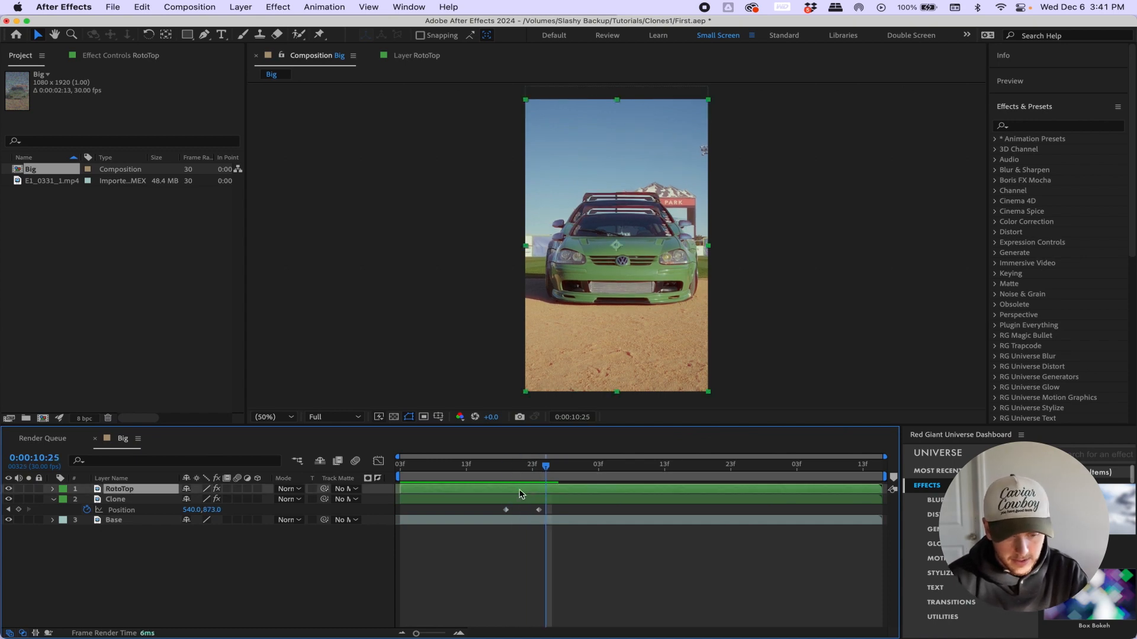
pyautogui.click(519, 500)
pyautogui.press('super+d')
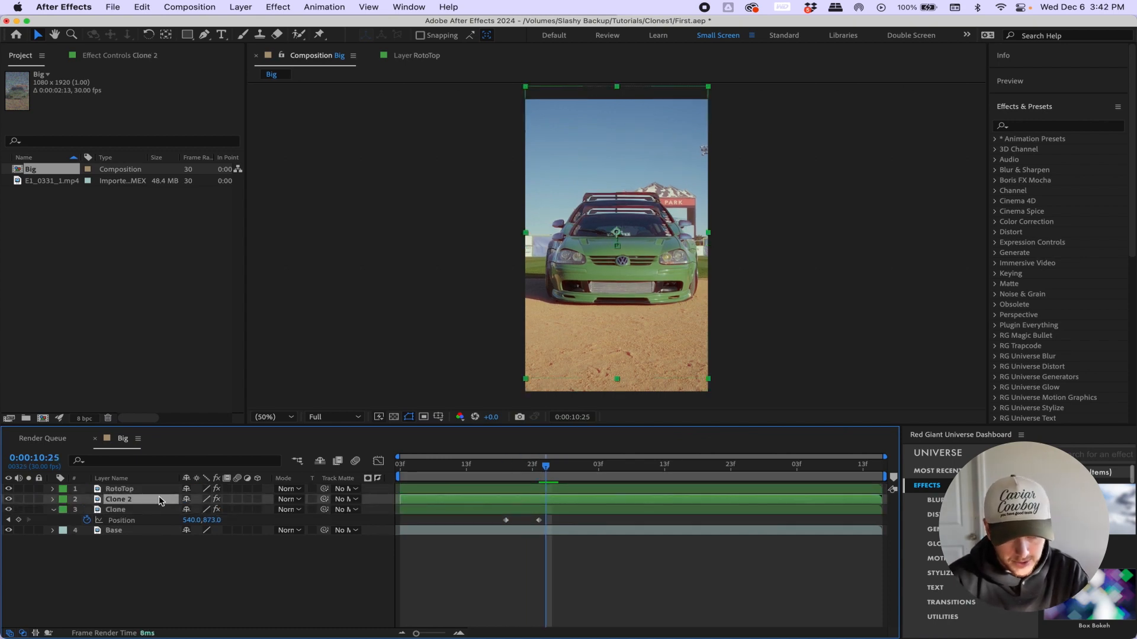
pyautogui.moveTo(159, 503); pyautogui.dragTo(164, 517)
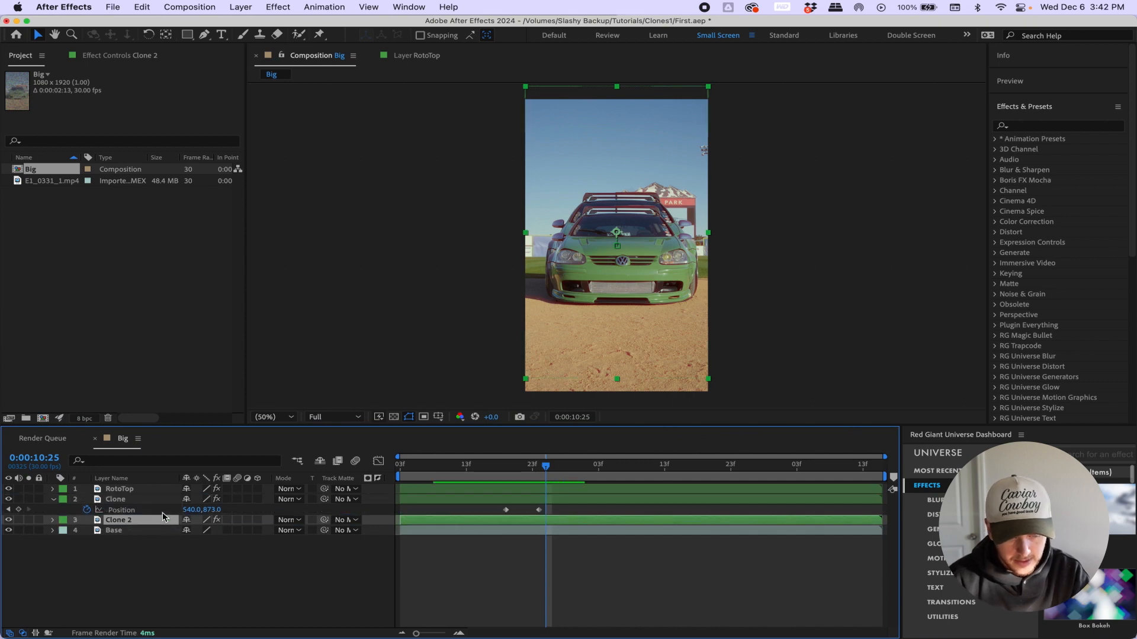
# - Change the RotoTop layer's label color to Orange
pyautogui.click(62, 491)
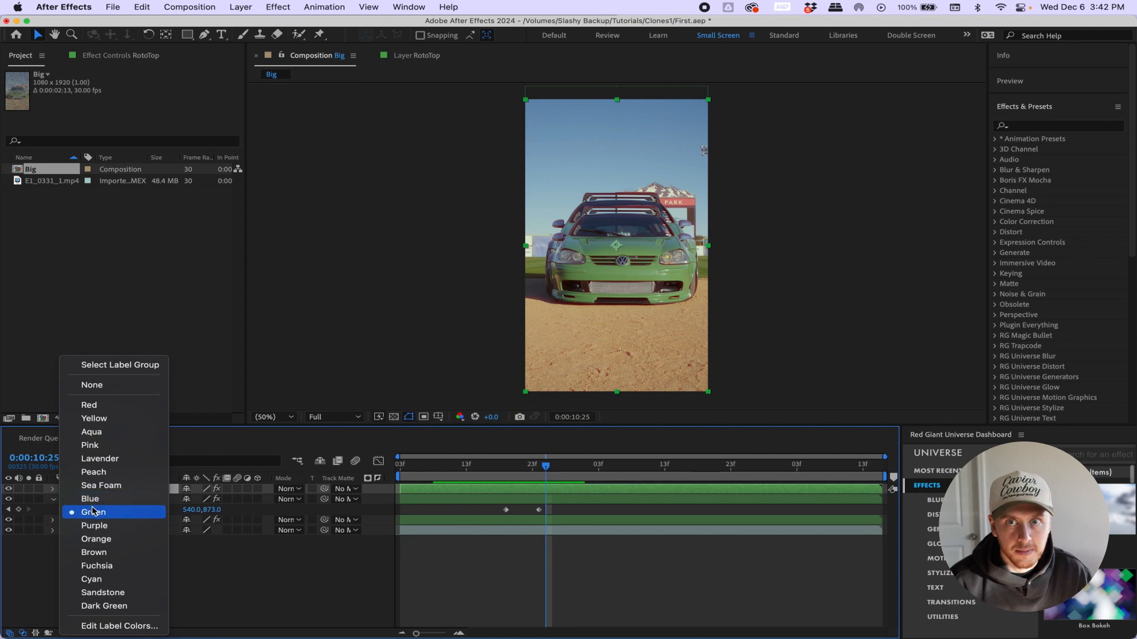
pyautogui.click(96, 539)
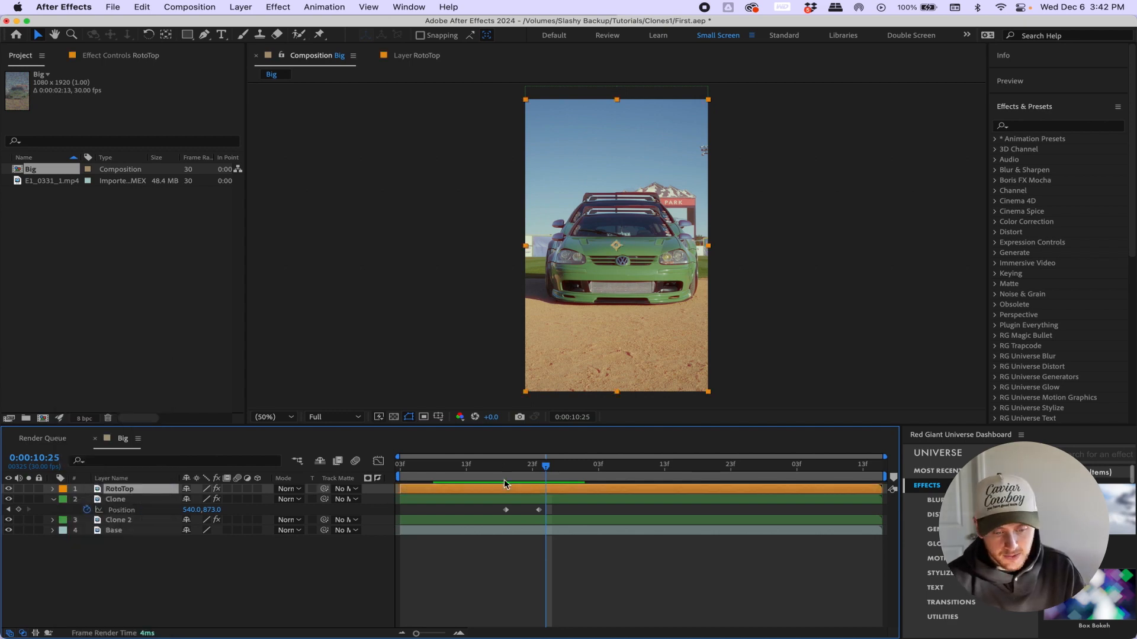
# - Delete Clone 2's ending Position keyframe and move its starting keyframe to 0:00:10:24, aligned with Clone's last keyframe
pyautogui.click(439, 518)
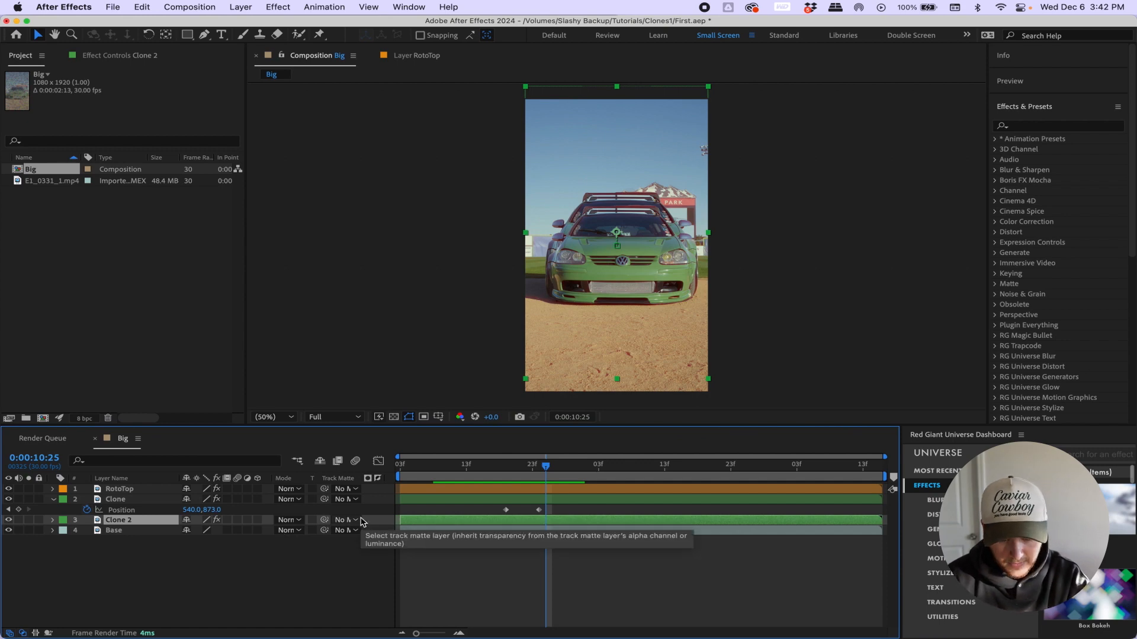
pyautogui.press('u')
pyautogui.moveTo(538, 472); pyautogui.dragTo(508, 472)
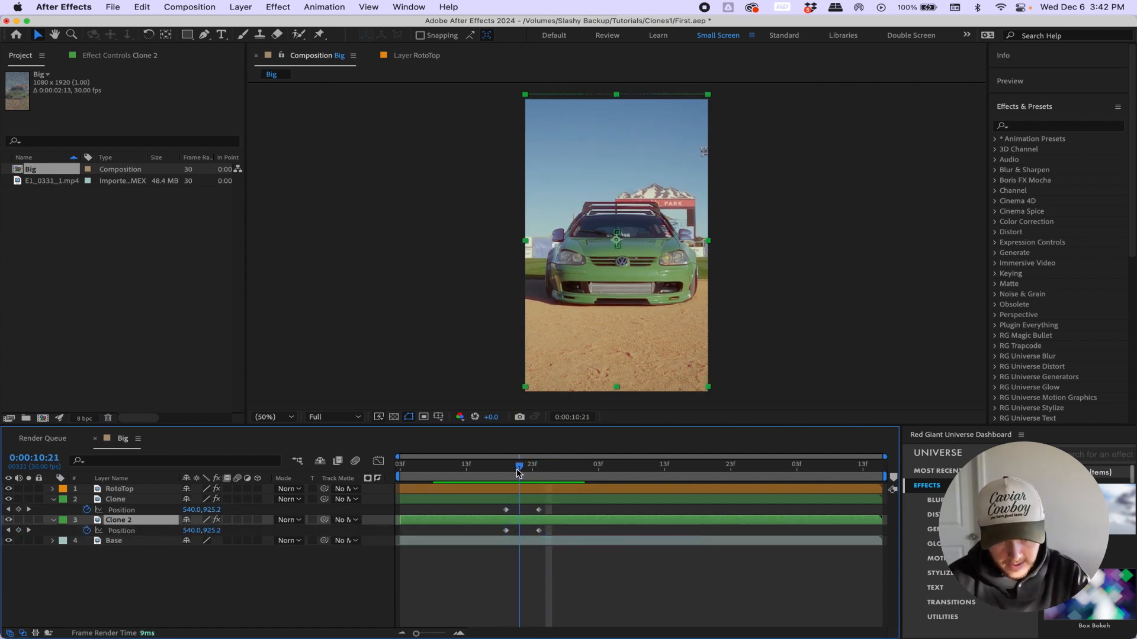
pyautogui.click(538, 531)
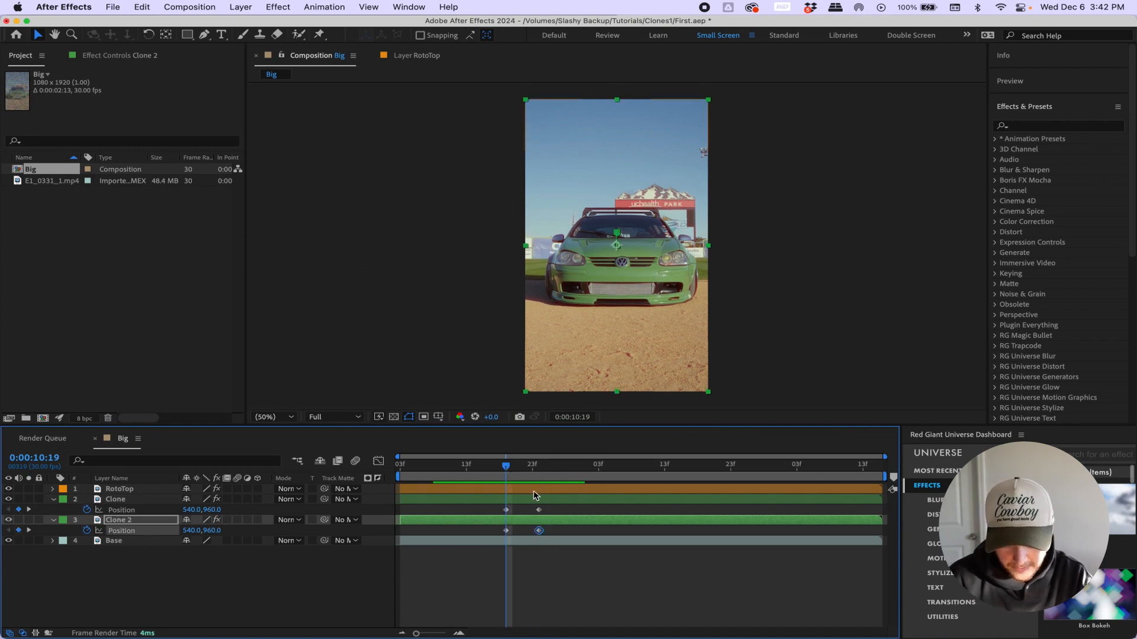
pyautogui.press('Delete')
pyautogui.moveTo(506, 530); pyautogui.dragTo(539, 532)
# - Raise the Clone 2 layer to Position 540, 778 at 0:00:10:29, five frames after its starting keyframe
pyautogui.click(538, 468)
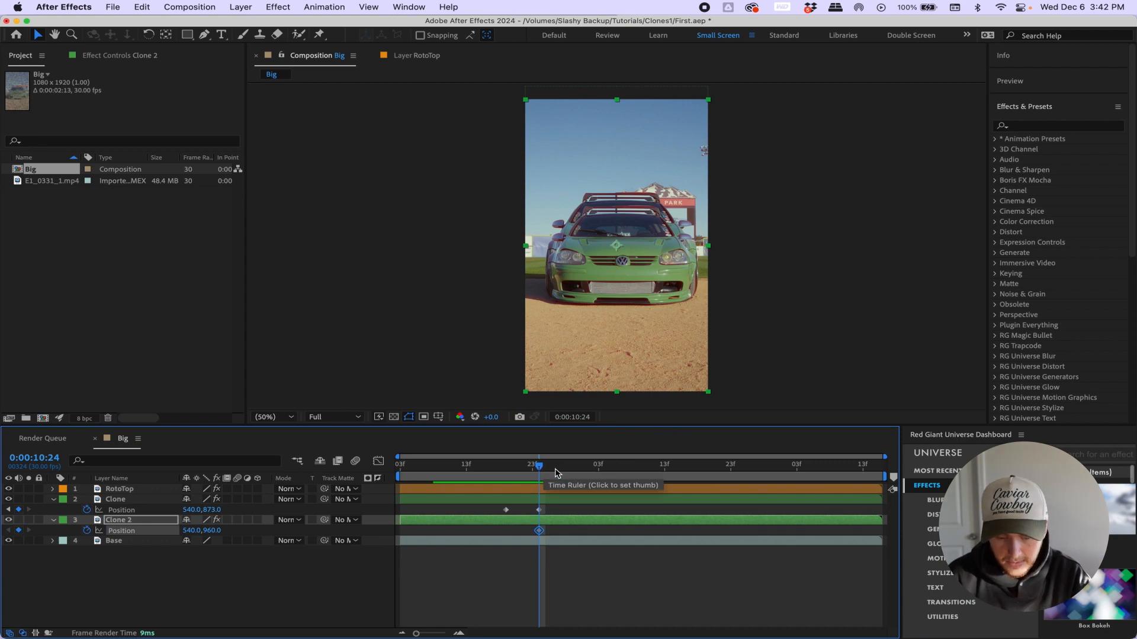
pyautogui.press('super+Right')
pyautogui.press('super+Right')
pyautogui.press('super+Right')
pyautogui.press('super+Right')
pyautogui.press('super+Right')
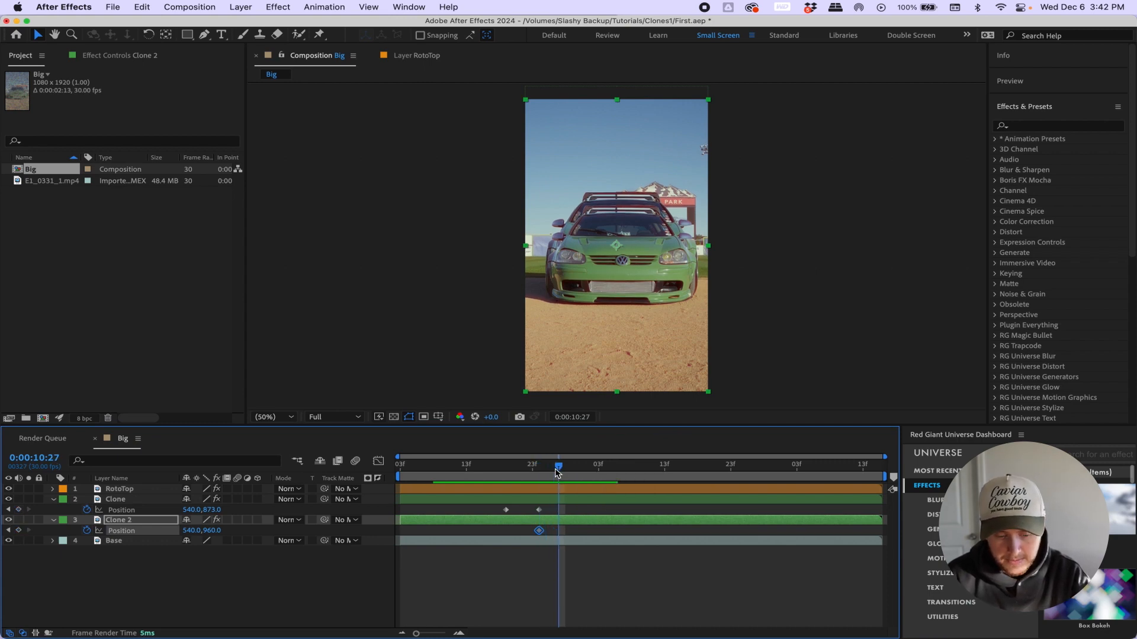
pyautogui.moveTo(212, 532)
pyautogui.mouseDown()
pyautogui.moveTo(230, 533)
pyautogui.moveTo(86, 531)
pyautogui.mouseUp()
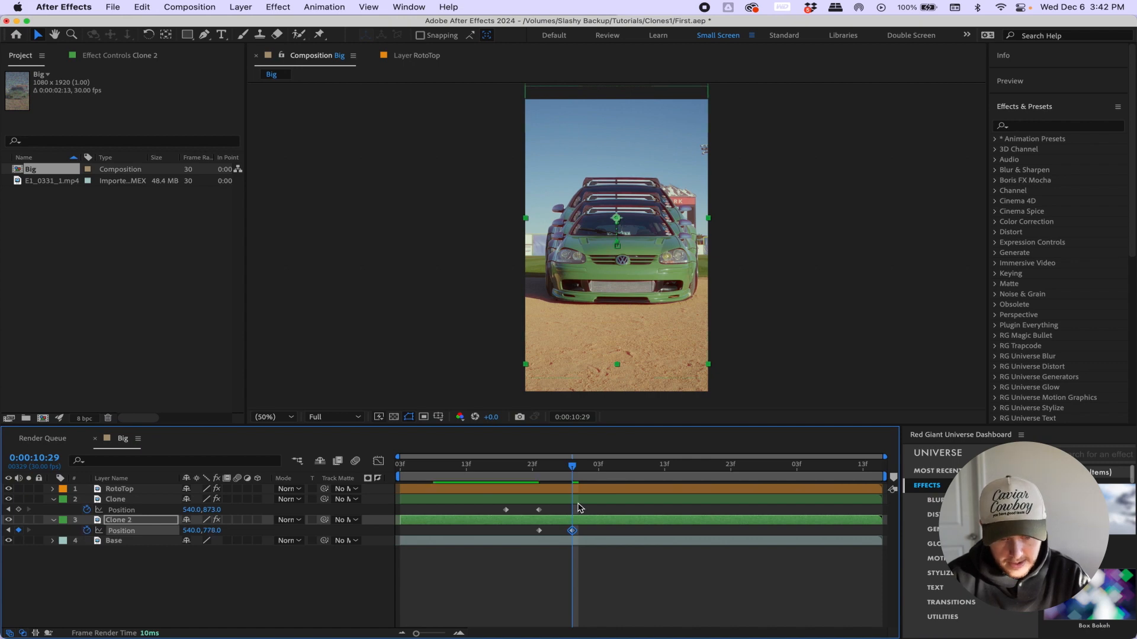
# - Duplicate the Clone 2 layer and place the copy directly above the Base layer
pyautogui.click(571, 521)
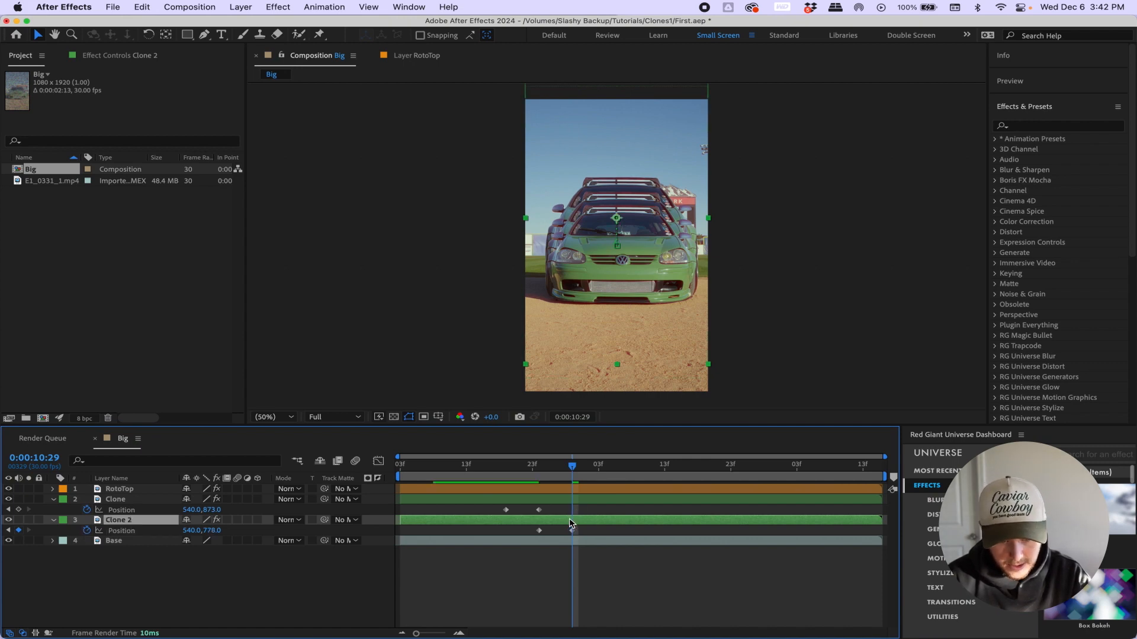
pyautogui.press('super+d')
pyautogui.moveTo(140, 524); pyautogui.dragTo(146, 545)
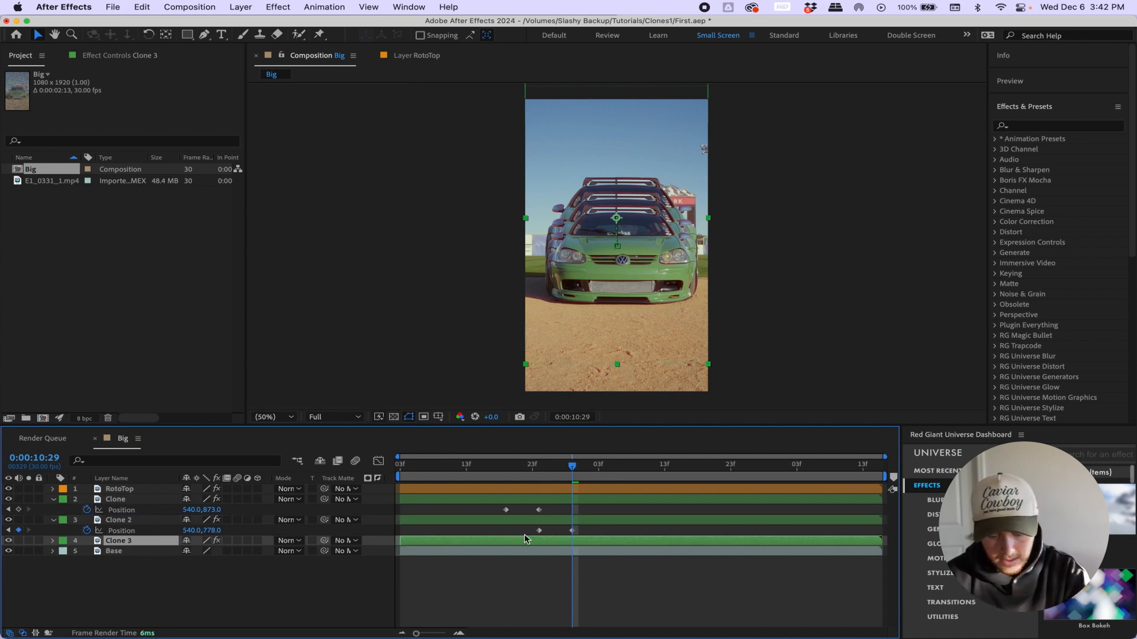
# - Delete Clone 3's ending Position keyframe and move its starting keyframe to 0:00:10:29, aligned with Clone 2's last keyframe
pyautogui.press('p')
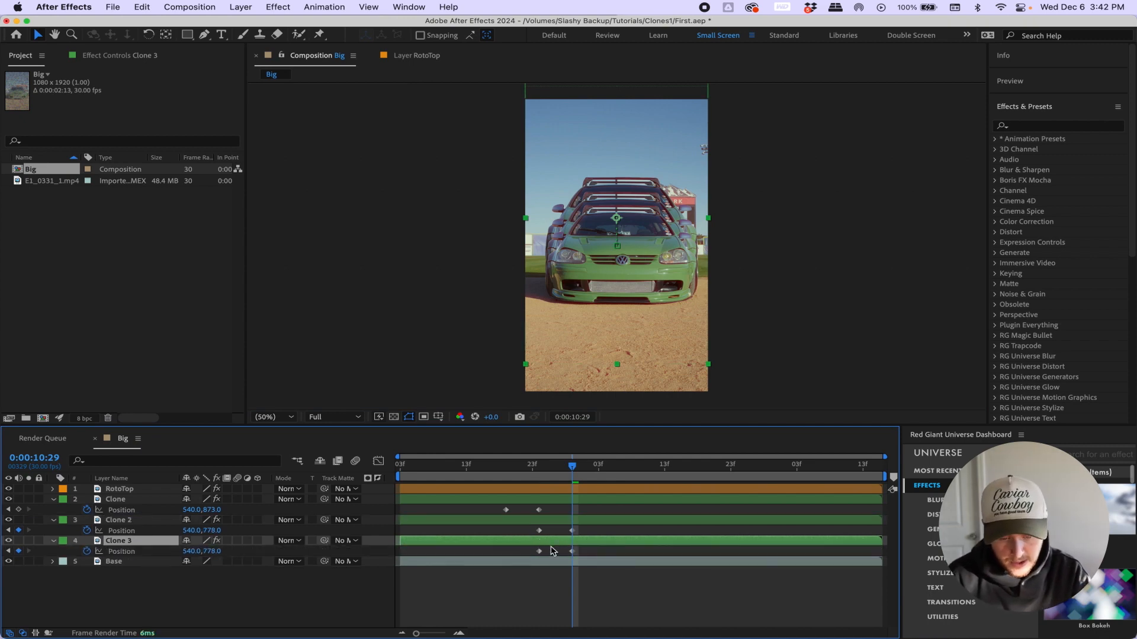
pyautogui.click(572, 552)
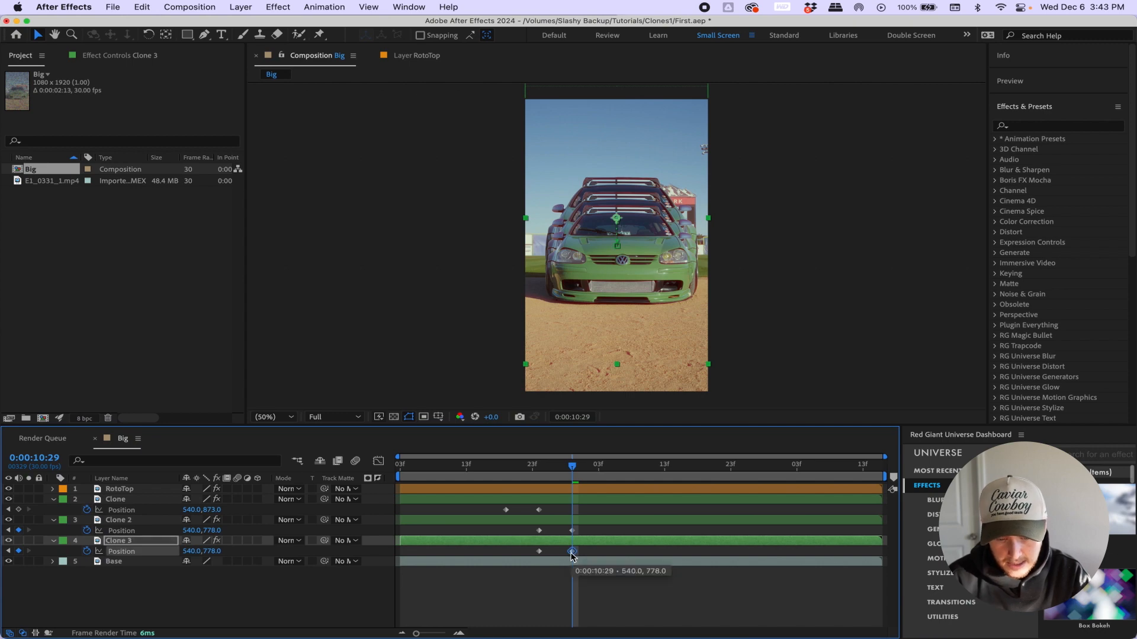
pyautogui.press('Delete')
pyautogui.moveTo(538, 551); pyautogui.dragTo(572, 552)
# - Raise the Clone 3 layer to Position 540, 710 at 0:00:11:04, five frames after its starting keyframe
pyautogui.press('pagedown')
pyautogui.press('pagedown')
pyautogui.press('pagedown')
pyautogui.press('pagedown')
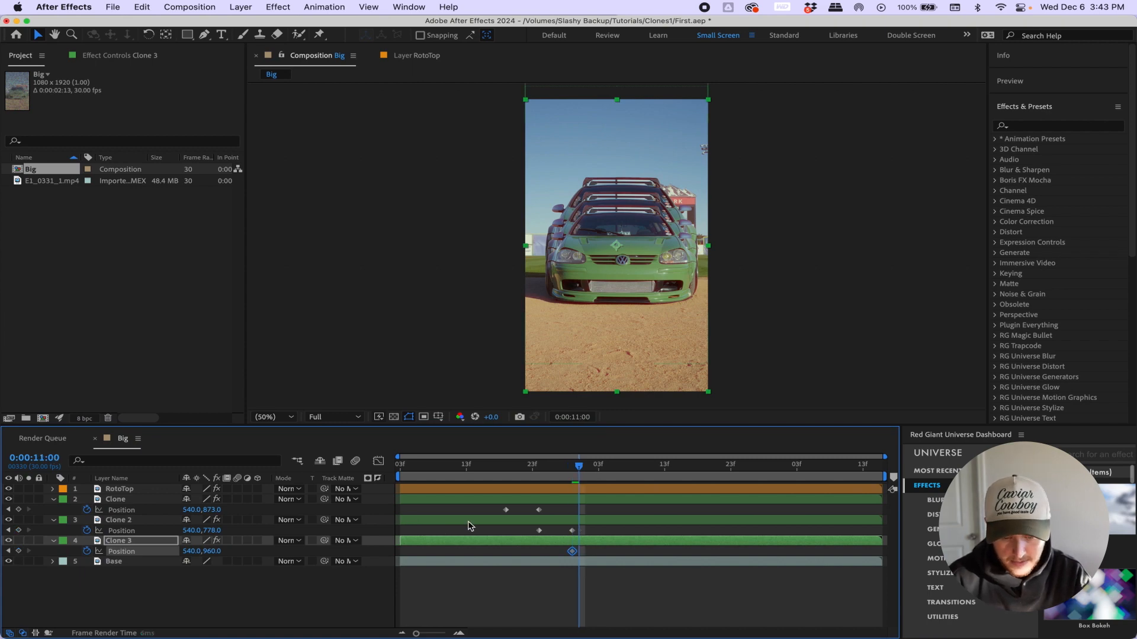
pyautogui.press('pagedown')
pyautogui.moveTo(211, 551)
pyautogui.mouseDown()
pyautogui.moveTo(269, 549)
pyautogui.moveTo(52, 544)
pyautogui.mouseUp()
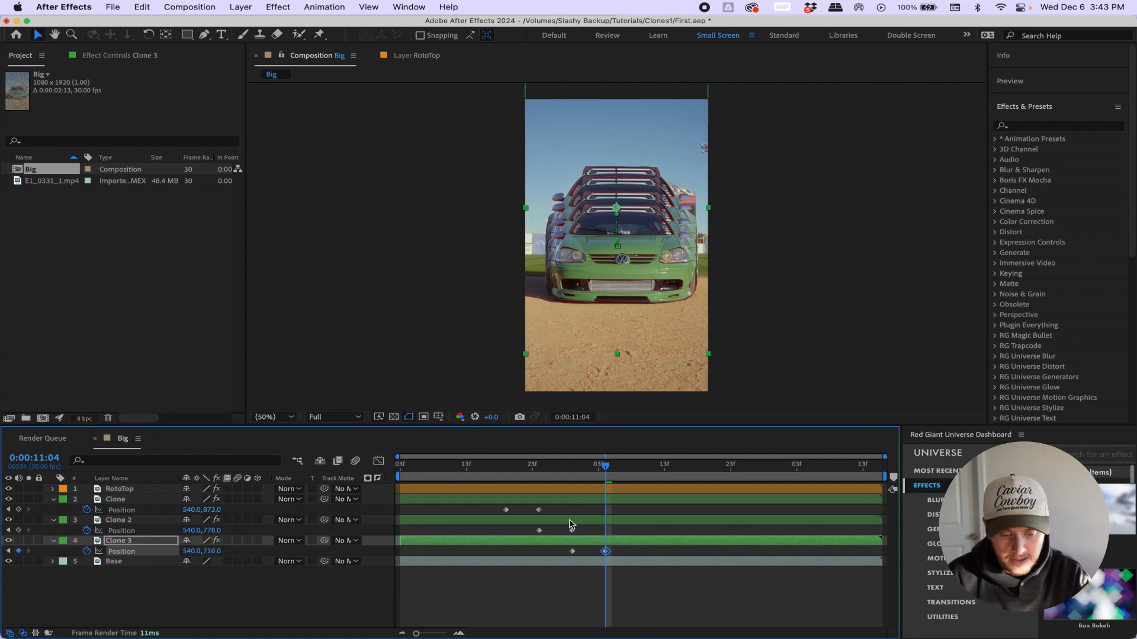
# - End the work area at 0:00:11:14 and preview the clone animation from the first frame
pyautogui.hotkey('shift', 'pagedown')
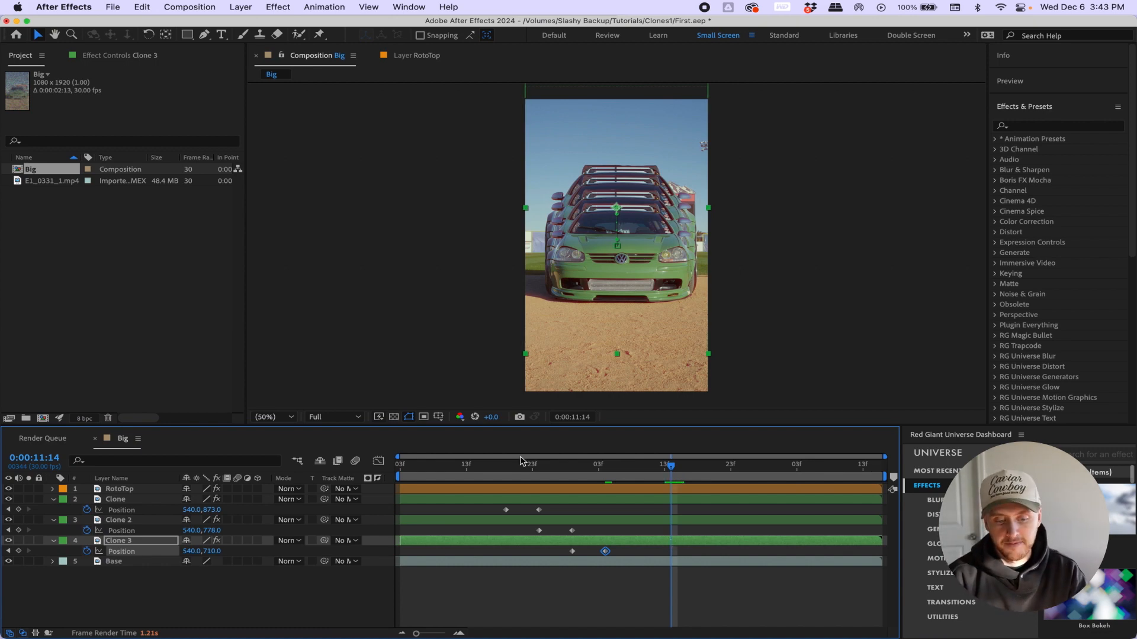
pyautogui.press('n')
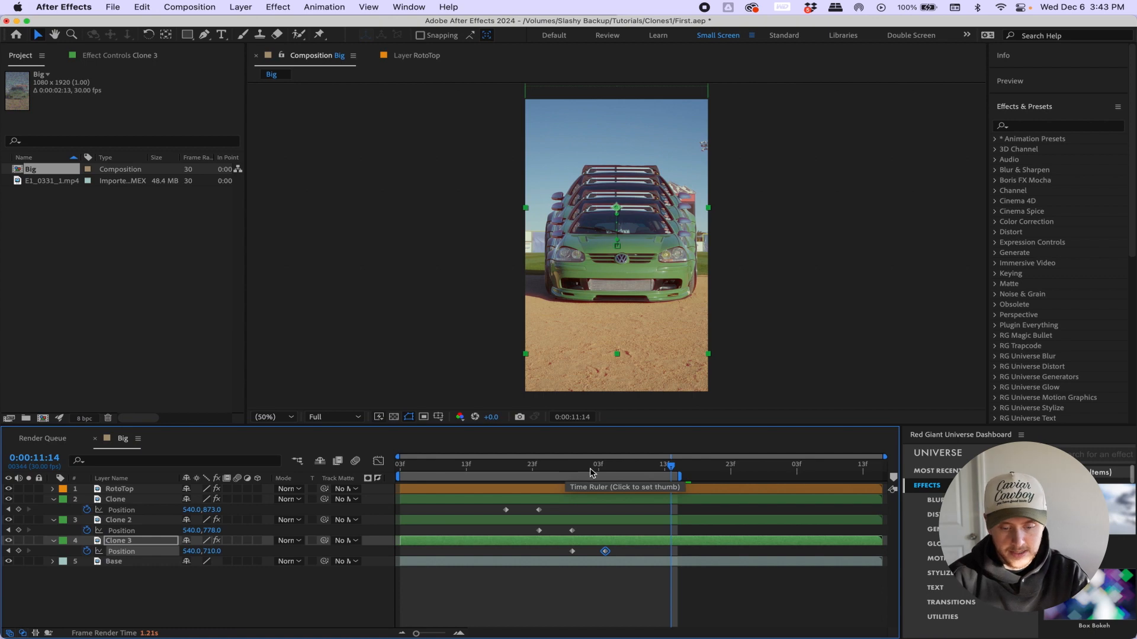
pyautogui.press('Home')
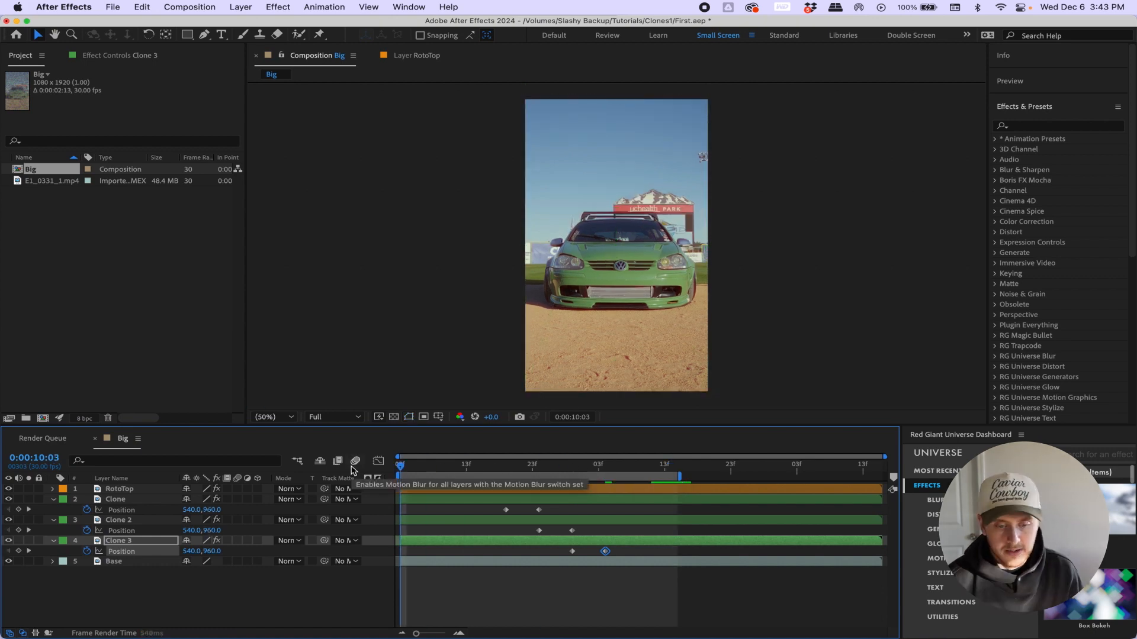
pyautogui.press('space')
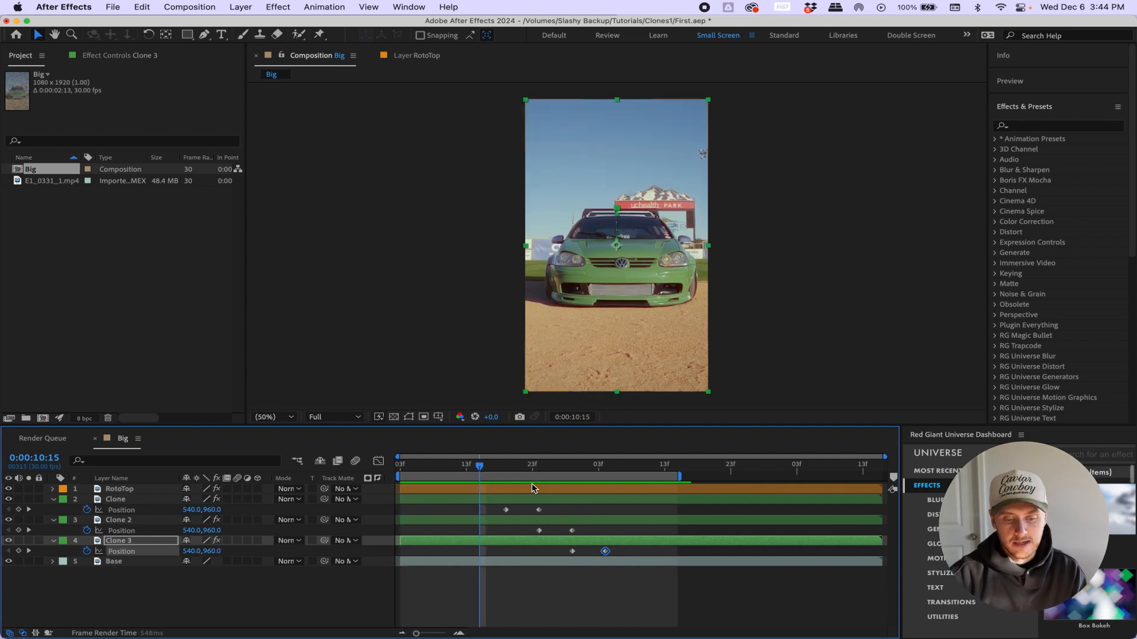
# - Place the current time at 0:00:10:19 on Clone's starting keyframe and preview the staggered clone rise
pyautogui.click(507, 469)
pyautogui.moveTo(507, 469); pyautogui.dragTo(507, 469)
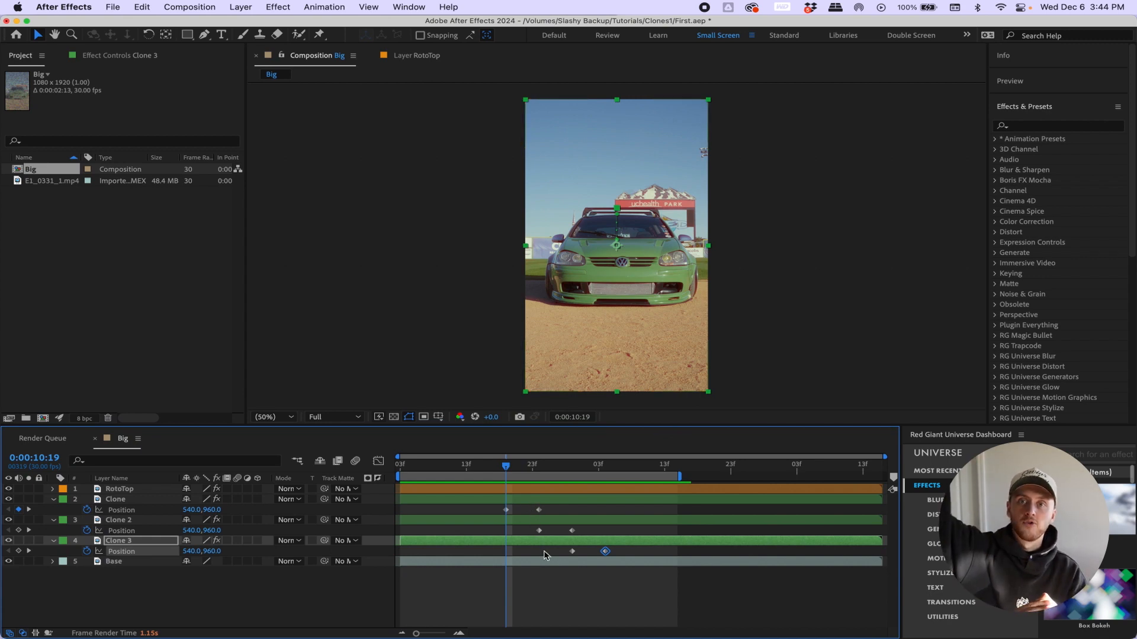
pyautogui.press('space')
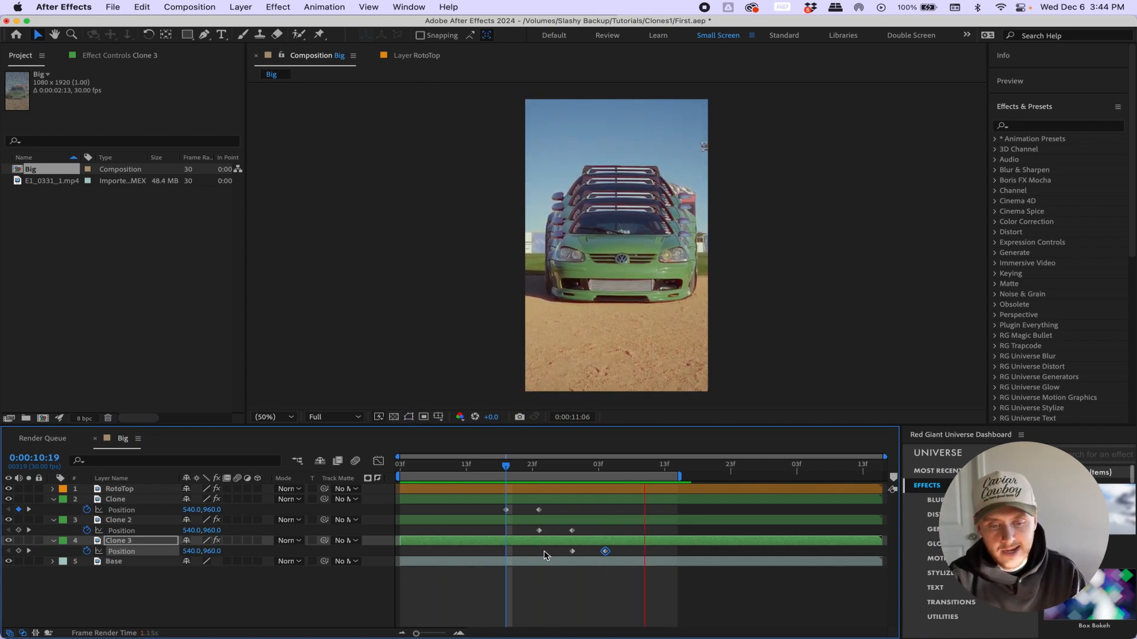
pyautogui.press('space')
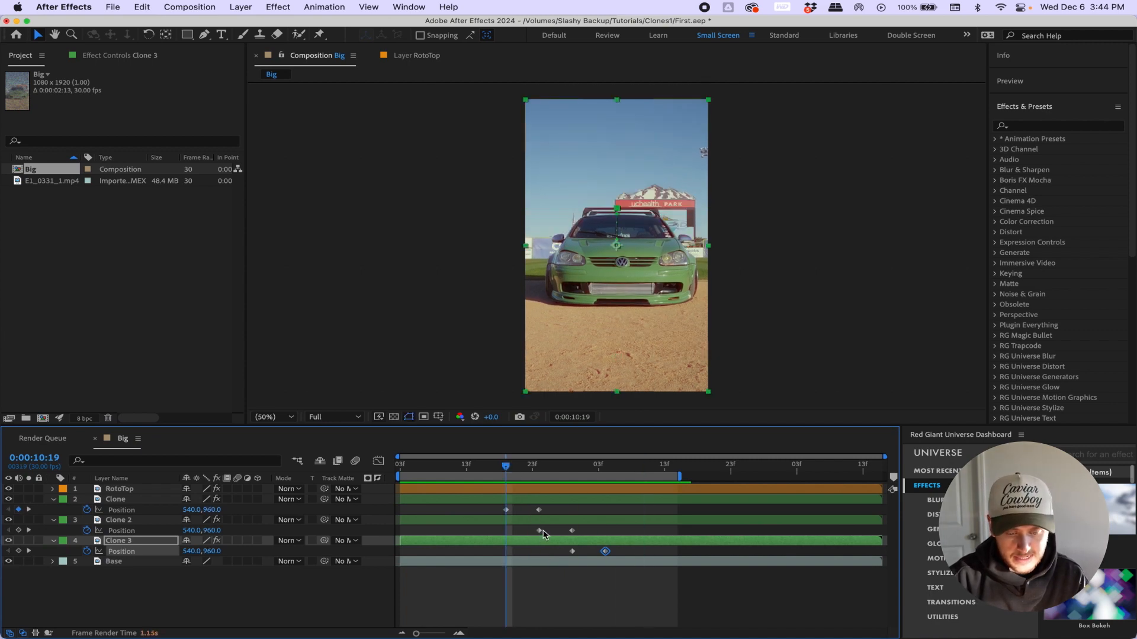
# - Try moving the starting Position keyframes of Clone 2 and Clone 3 to 0:00:10:19, aligned with Clone's, and preview
pyautogui.moveTo(539, 531); pyautogui.dragTo(506, 532)
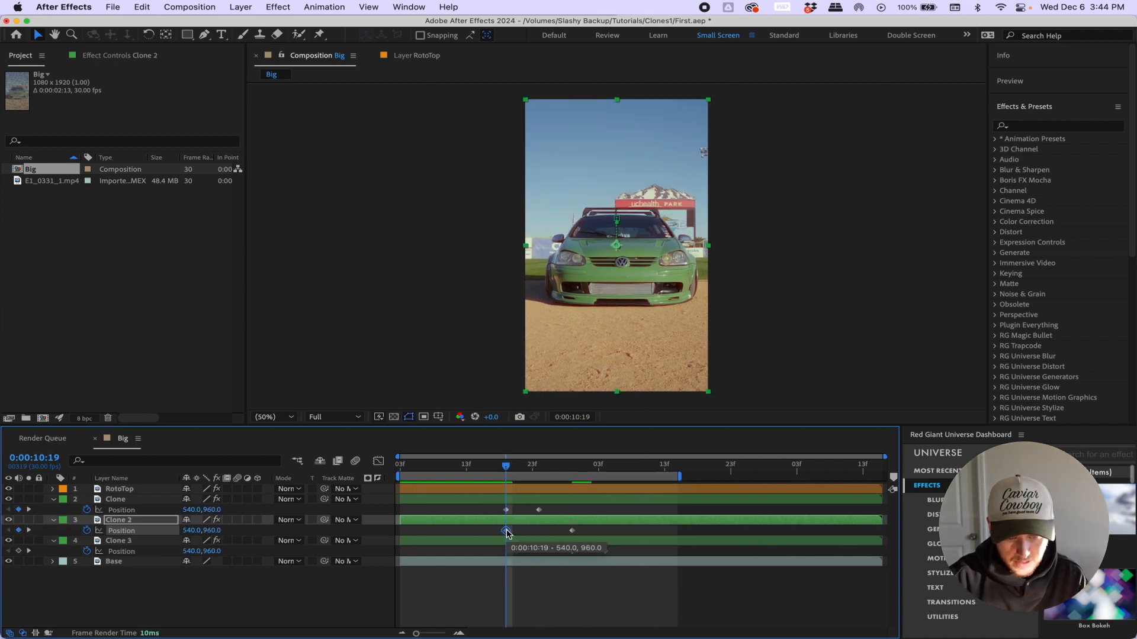
pyautogui.moveTo(572, 551); pyautogui.dragTo(506, 551)
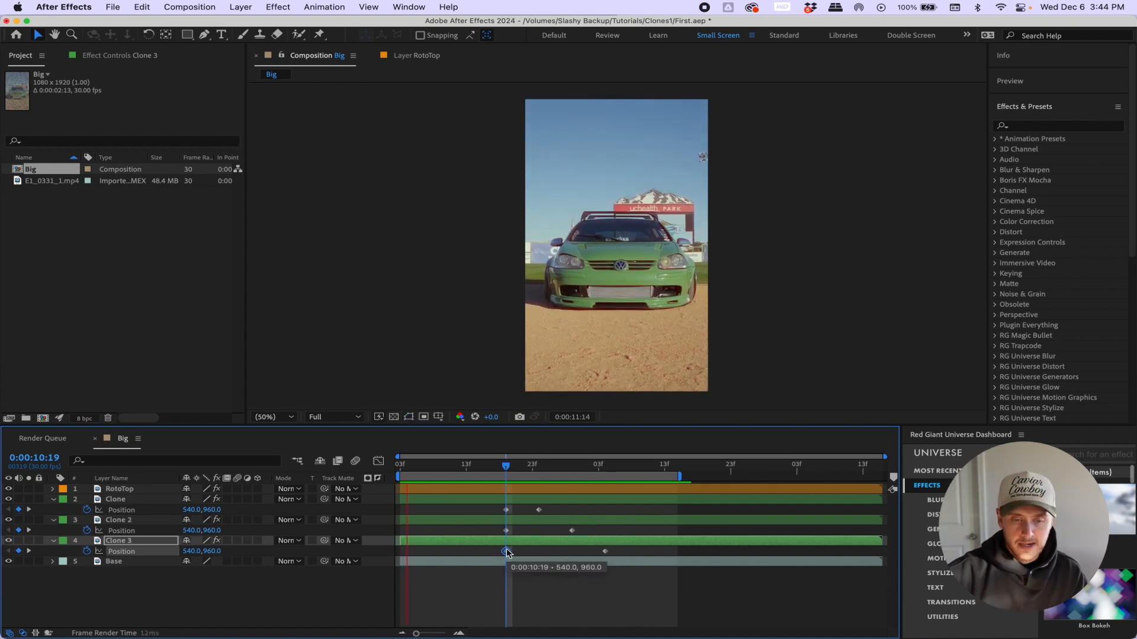
pyautogui.press('space')
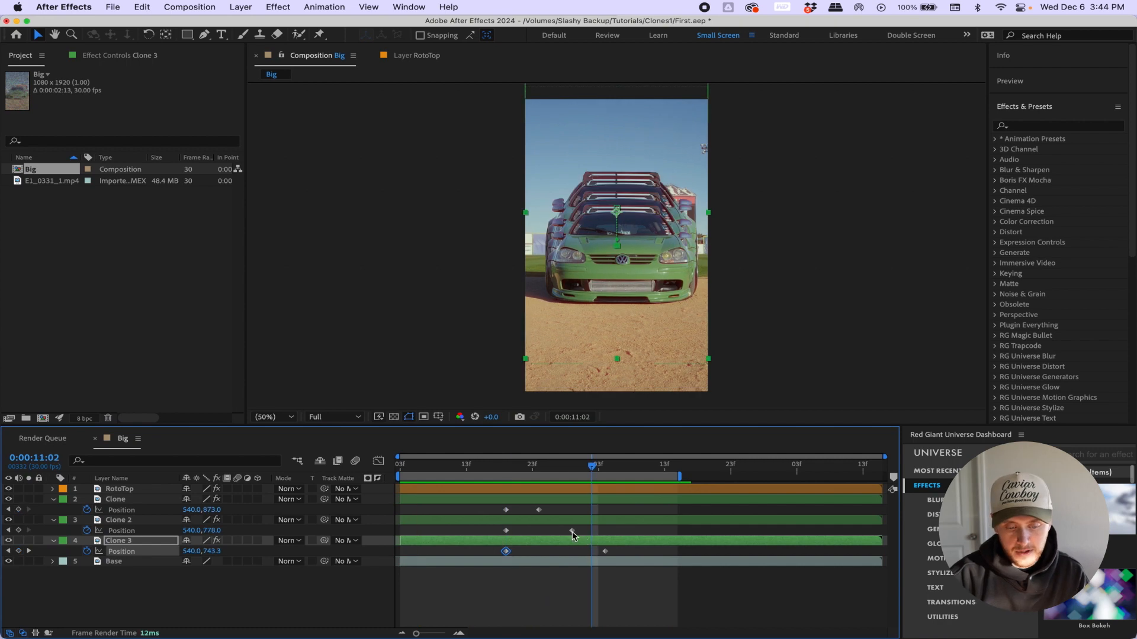
# - Try aligning the ending Position keyframes of Clone 2 and Clone 3 with Clone's at 0:00:10:24 and preview the simultaneous rise
pyautogui.moveTo(572, 532); pyautogui.dragTo(538, 531)
pyautogui.moveTo(605, 552); pyautogui.dragTo(539, 552)
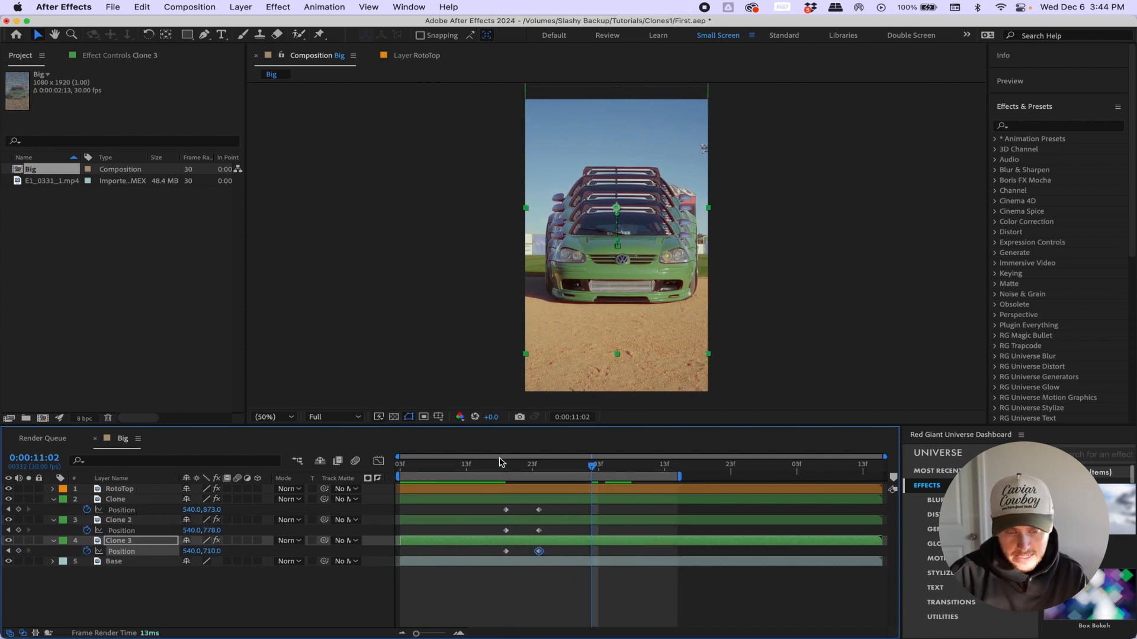
pyautogui.press('=')
pyautogui.press('=')
pyautogui.press('=')
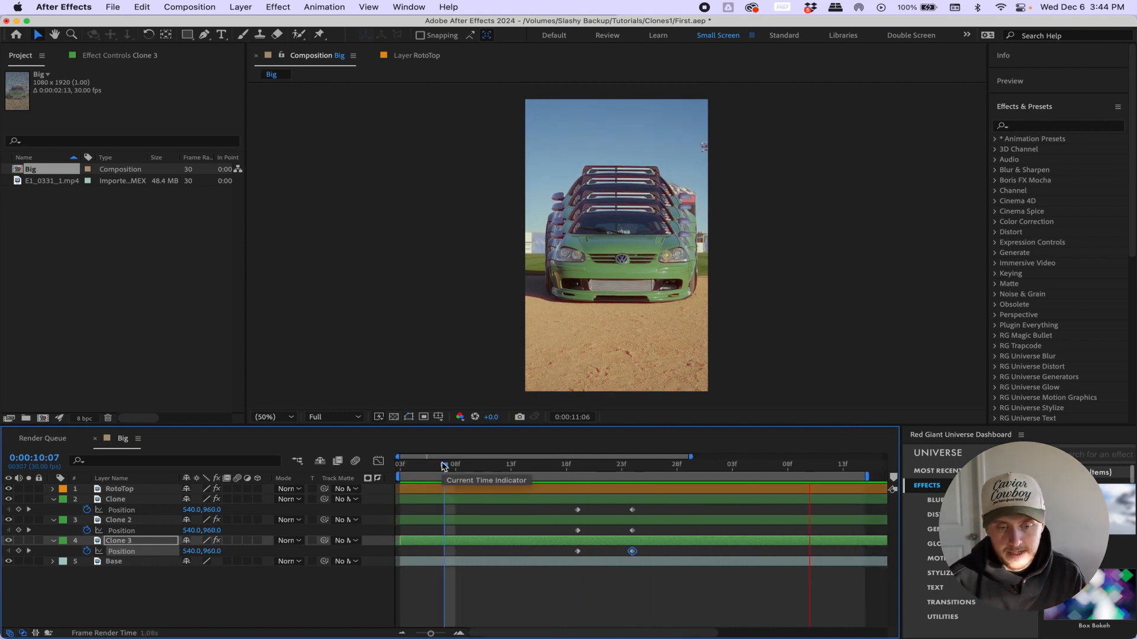
pyautogui.press('space')
# - Try delaying the ending Position keyframes of all three clones to about 0:00:11:10 and preview the slower rise
pyautogui.moveTo(673, 579)
pyautogui.mouseDown()
pyautogui.moveTo(624, 500)
pyautogui.moveTo(811, 527)
pyautogui.mouseUp()
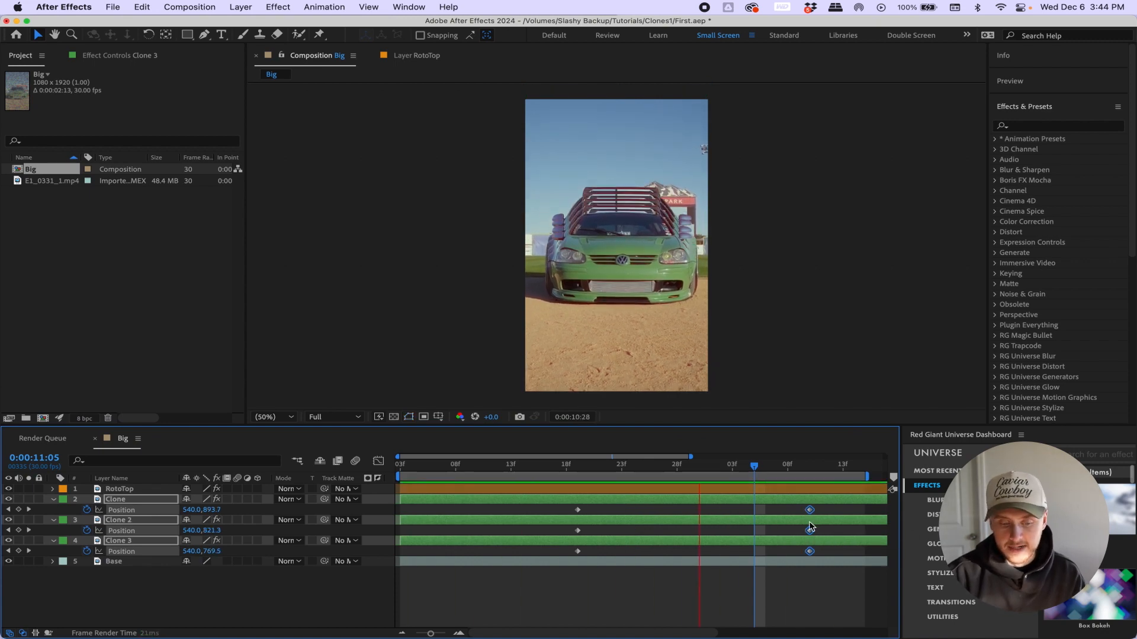
pyautogui.press('space')
# - Undo the keyframe retiming on the clone layers, back to the staggered timing
pyautogui.press('super+z')
pyautogui.press('super+z')
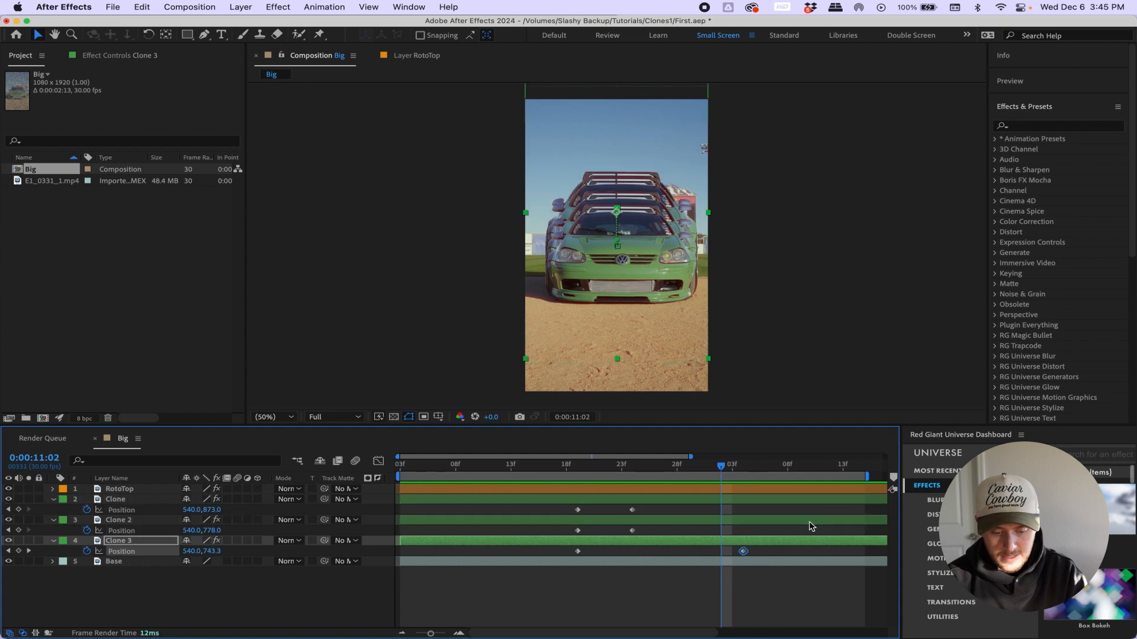
pyautogui.press('super+z')
pyautogui.press('super+z')
pyautogui.press('super+z')
# - Hold Clone 3 with a Position keyframe at 0:00:11:14 and reset its Position to 540, 960 at 0:00:11:19
pyautogui.press('-')
pyautogui.moveTo(622, 467); pyautogui.dragTo(607, 468)
pyautogui.hotkey('shift', 'pagedown')
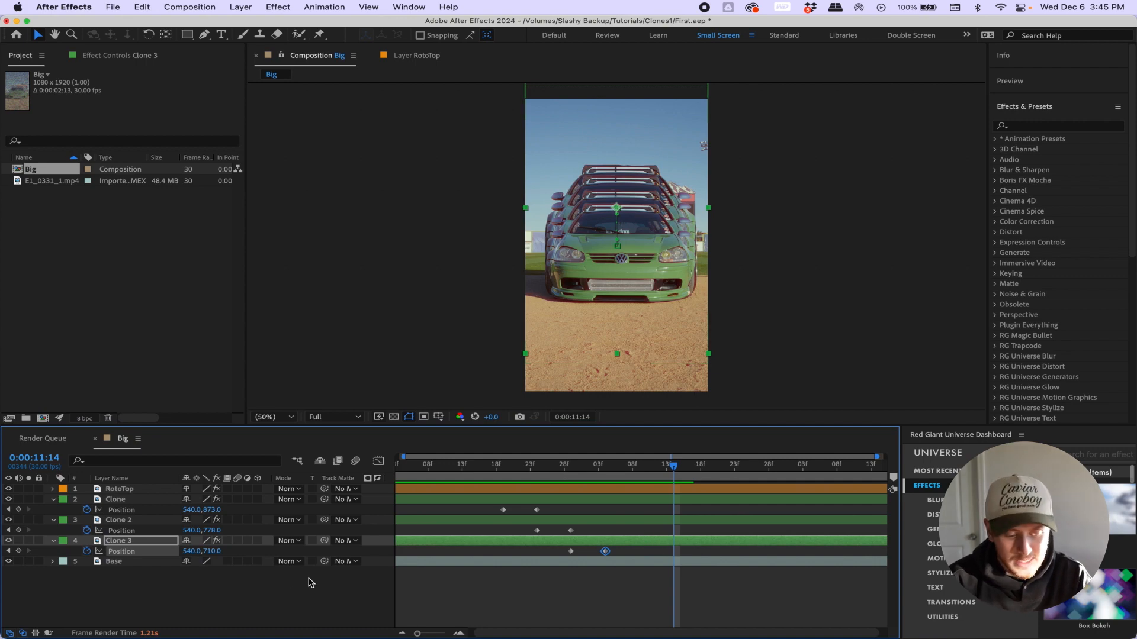
pyautogui.rightClick(148, 554)
pyautogui.click(130, 553)
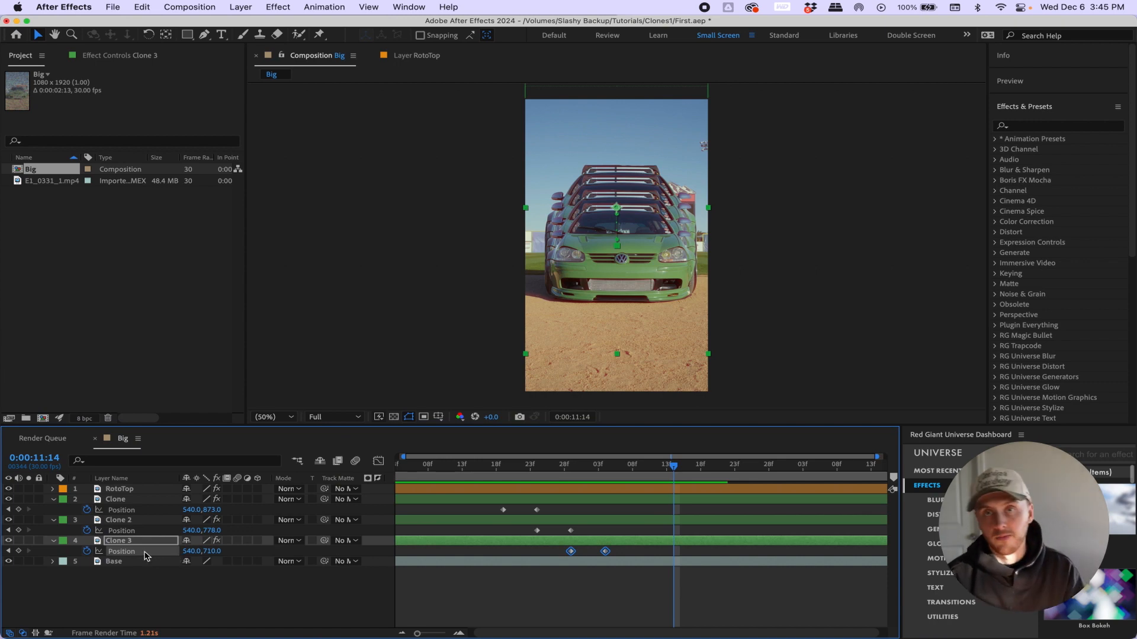
pyautogui.click(19, 551)
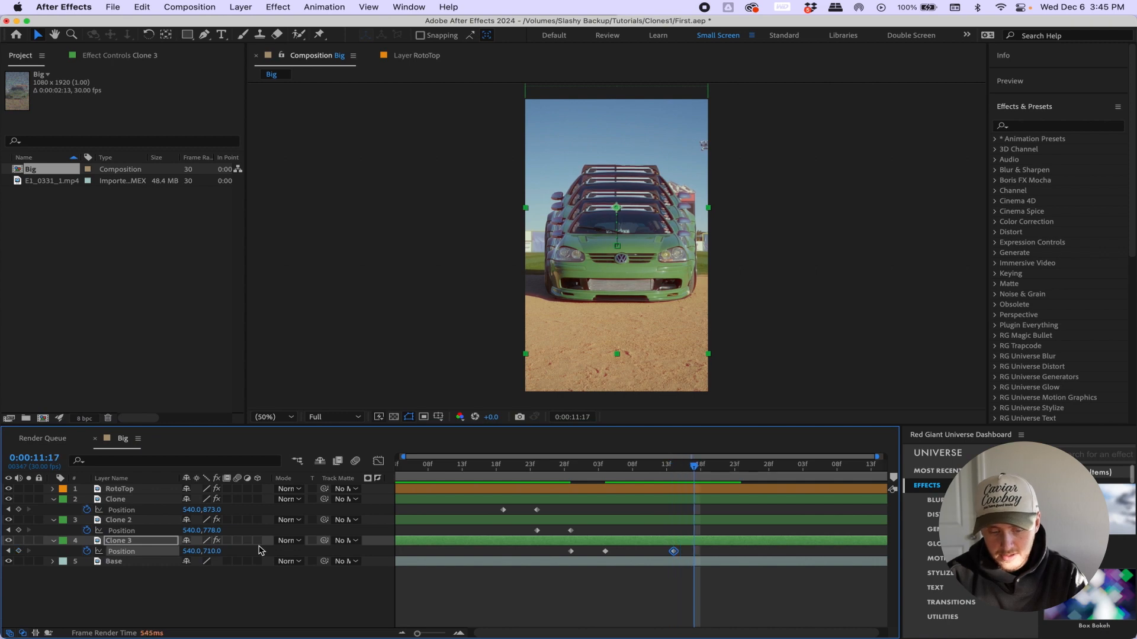
pyautogui.rightClick(153, 553)
pyautogui.click(180, 561)
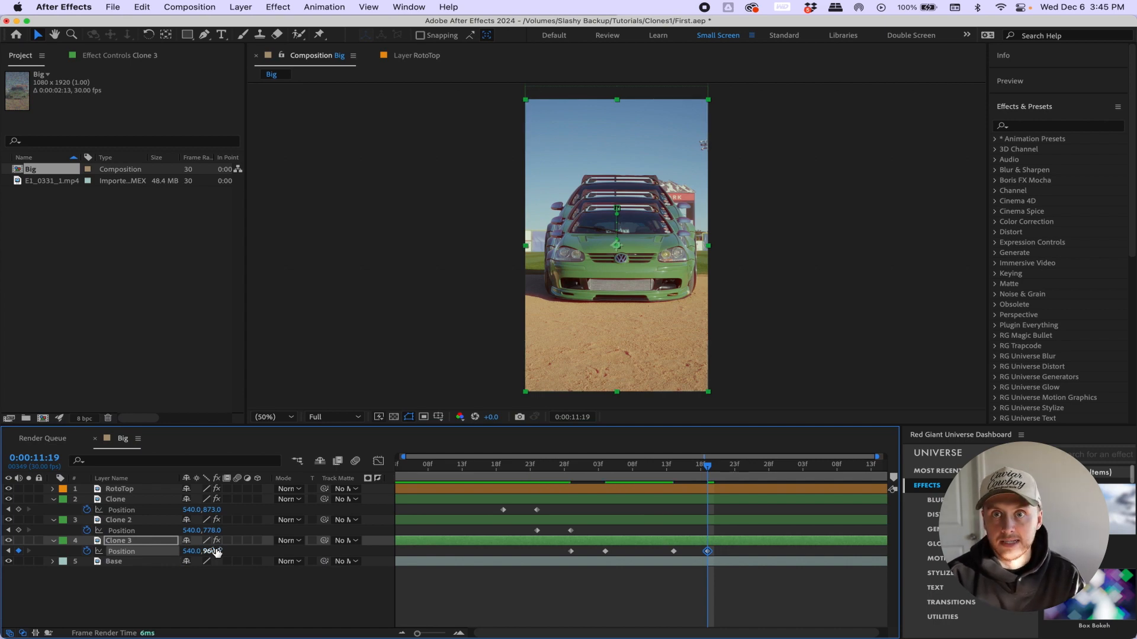
# - Hold Clone 2 with a Position keyframe at 0:00:11:19 and reset its Position to 540, 960 at 0:00:11:24
pyautogui.click(701, 520)
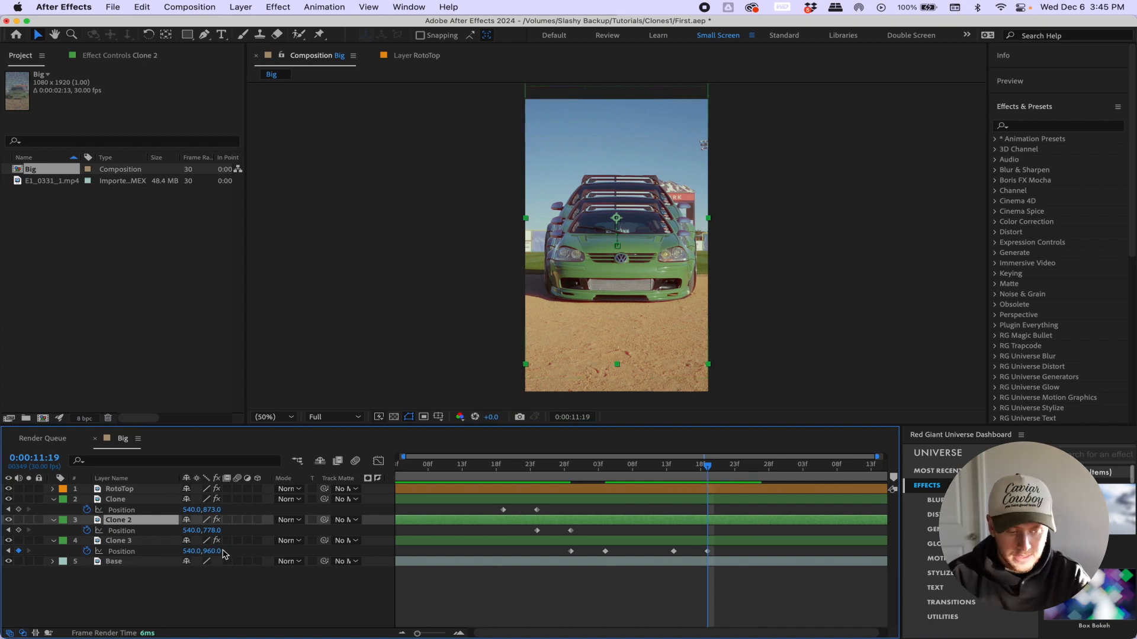
pyautogui.click(19, 531)
pyautogui.press('space')
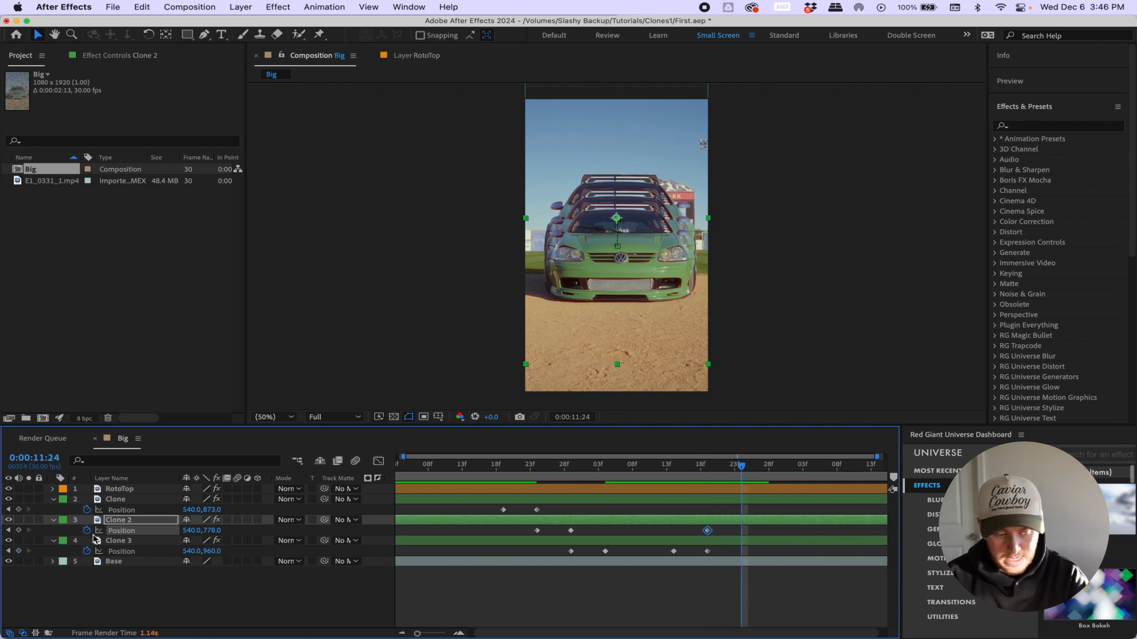
pyautogui.rightClick(123, 531)
pyautogui.click(154, 559)
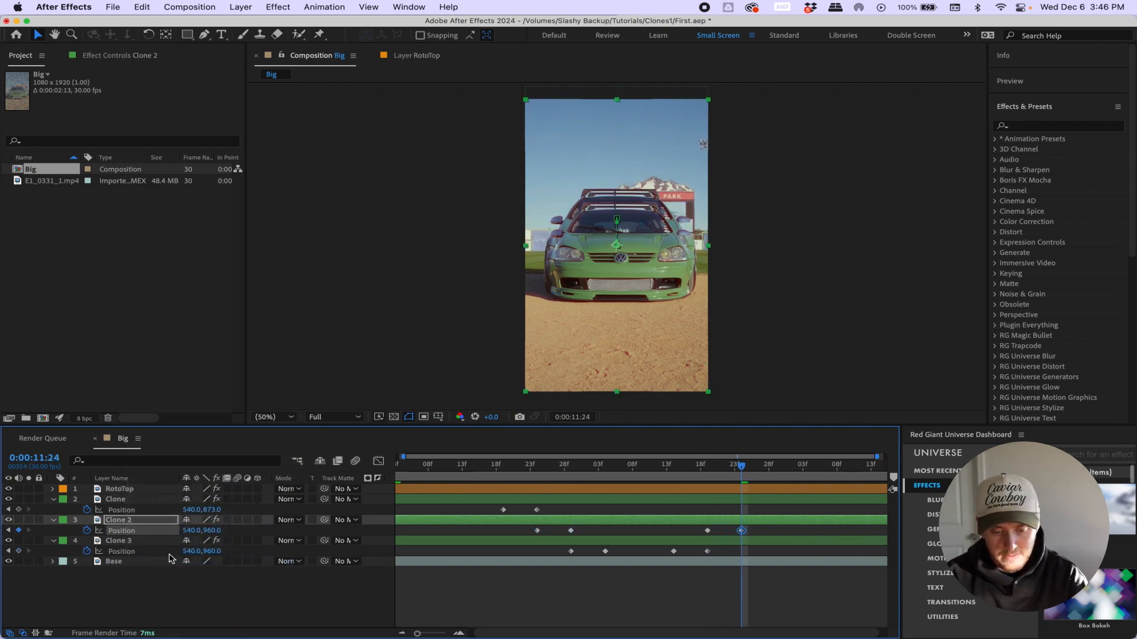
# - Return the Clone layer to Position 540, 960 between keyframes at 0:00:11:24 and 0:00:11:29, and preview the full animation
pyautogui.click(20, 510)
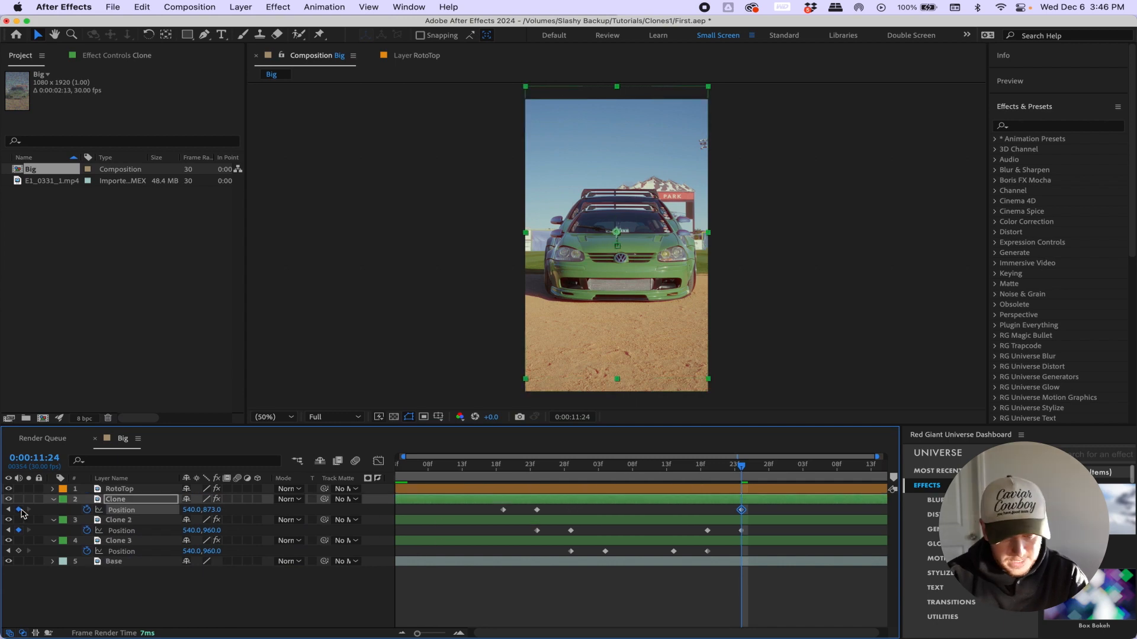
pyautogui.press('super+Right')
pyautogui.press('super+Right')
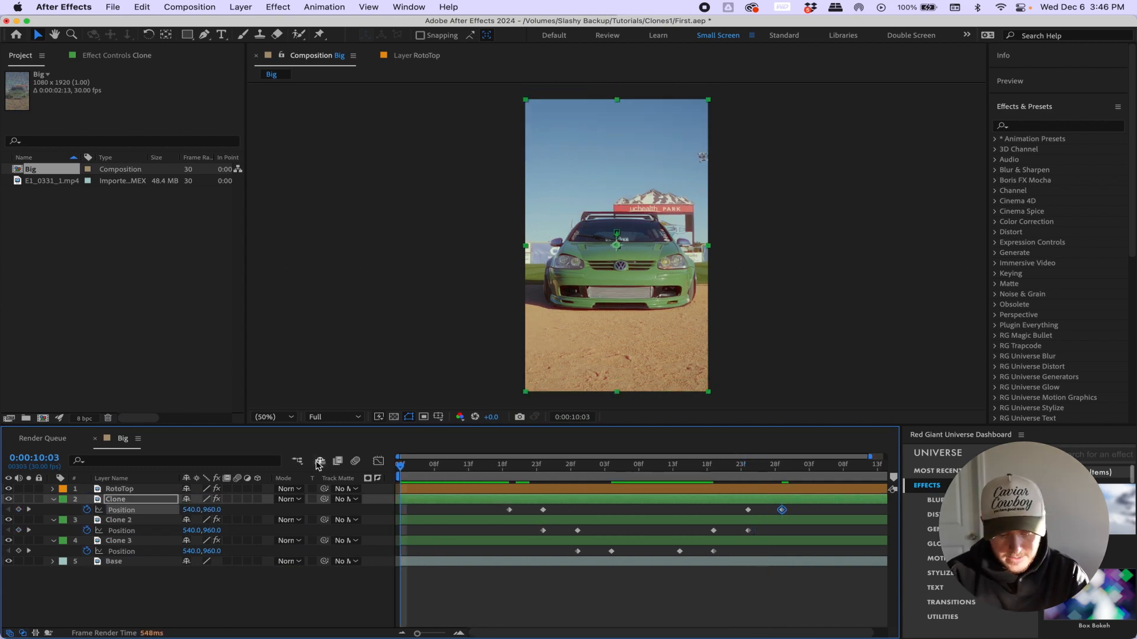
pyautogui.press('space')
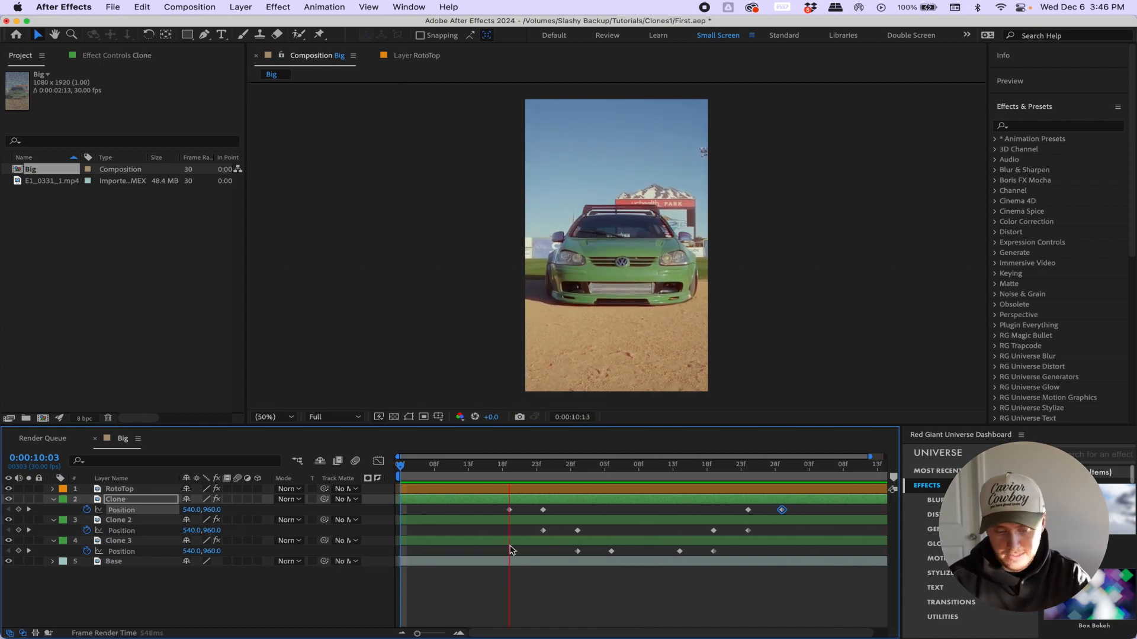
pyautogui.press('space')
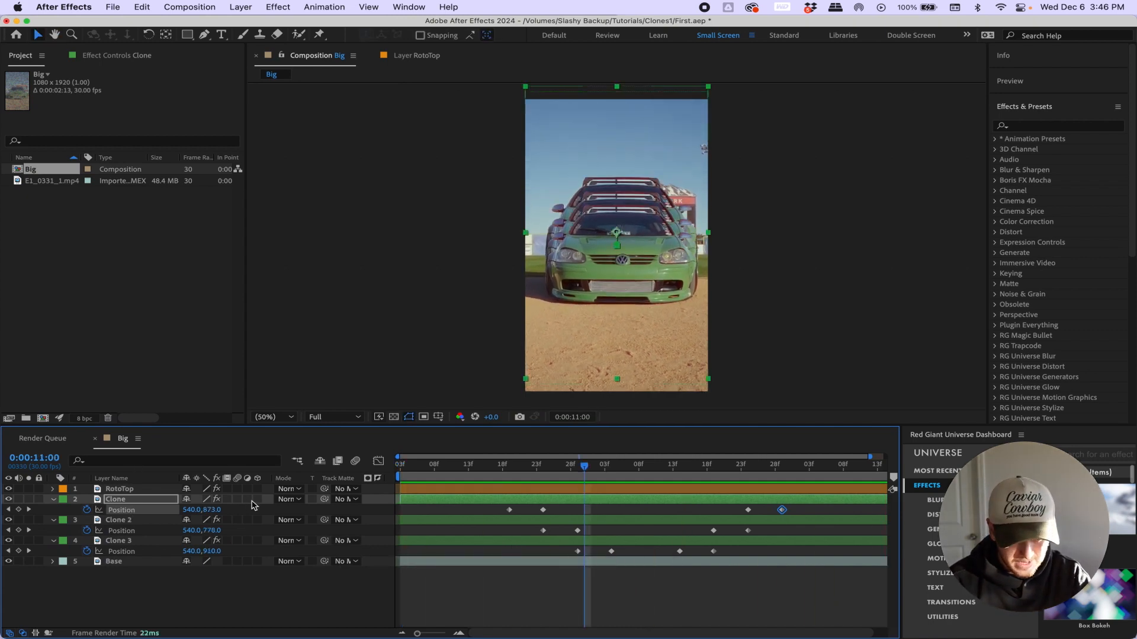
# - Enable motion blur for the composition and on the Clone, Clone 2 and Clone 3 layers, leaving RotoTop without it
pyautogui.moveTo(237, 489); pyautogui.dragTo(240, 548)
pyautogui.click(237, 489)
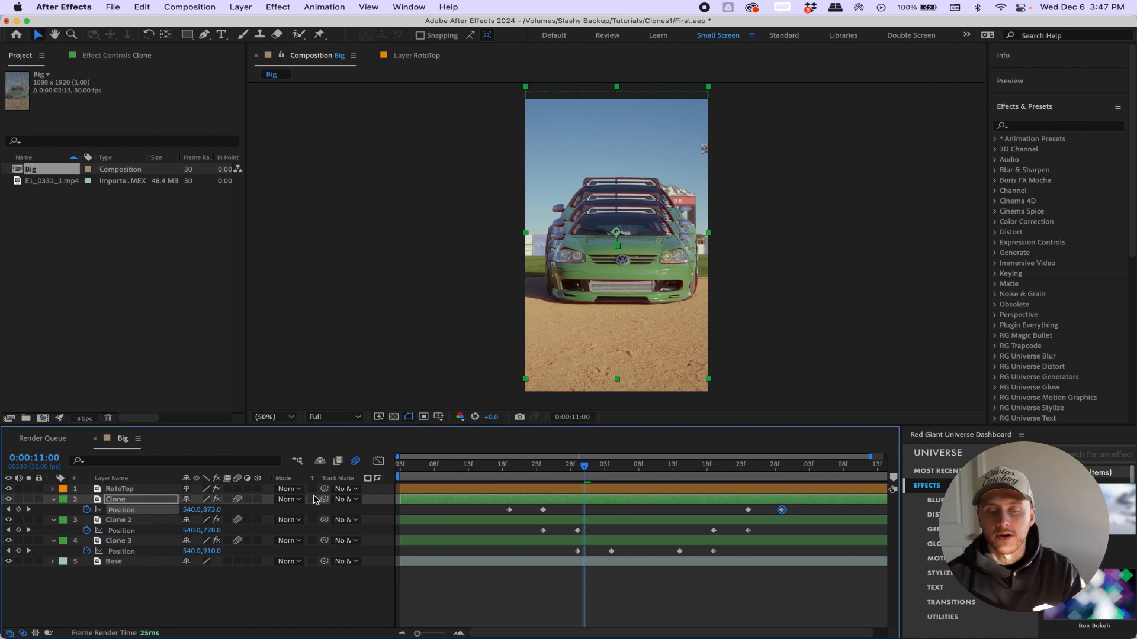
# - View the list of columns that can be shown or hidden in the timeline, leaving the selection as it is
pyautogui.rightClick(237, 482)
pyautogui.click(237, 482)
pyautogui.rightClick(238, 483)
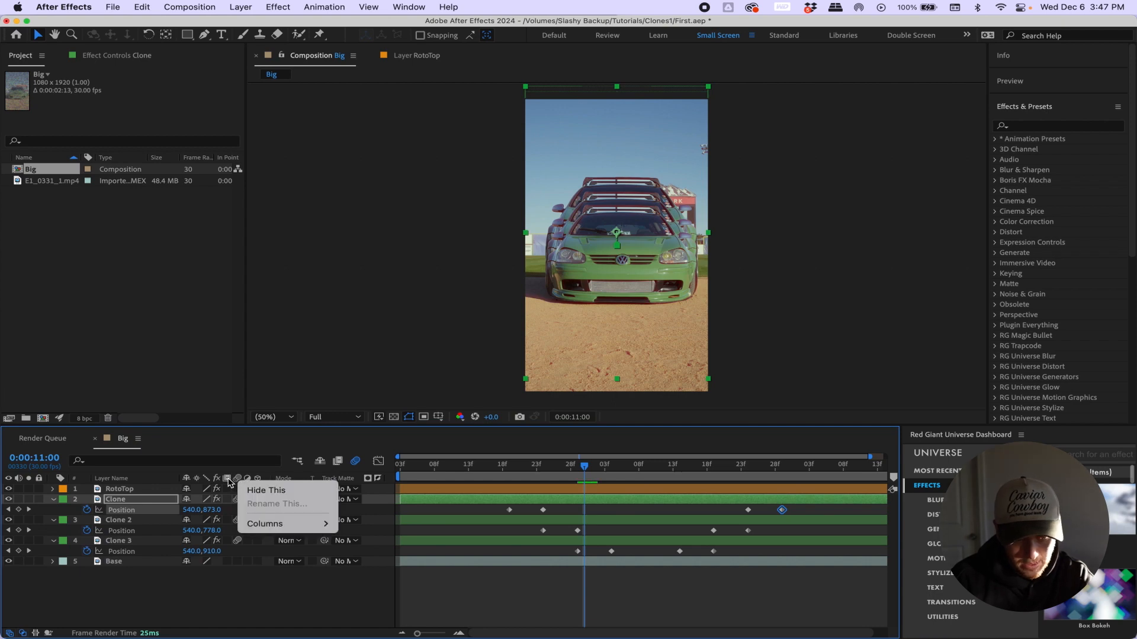
pyautogui.click(218, 482)
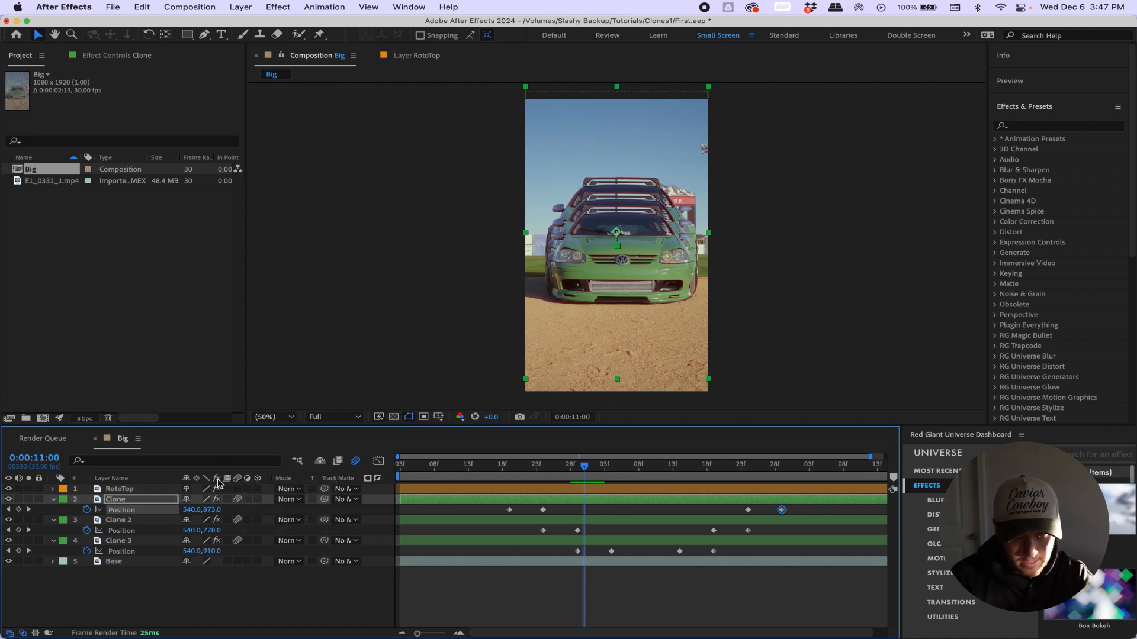
pyautogui.rightClick(219, 483)
pyautogui.moveTo(252, 524)
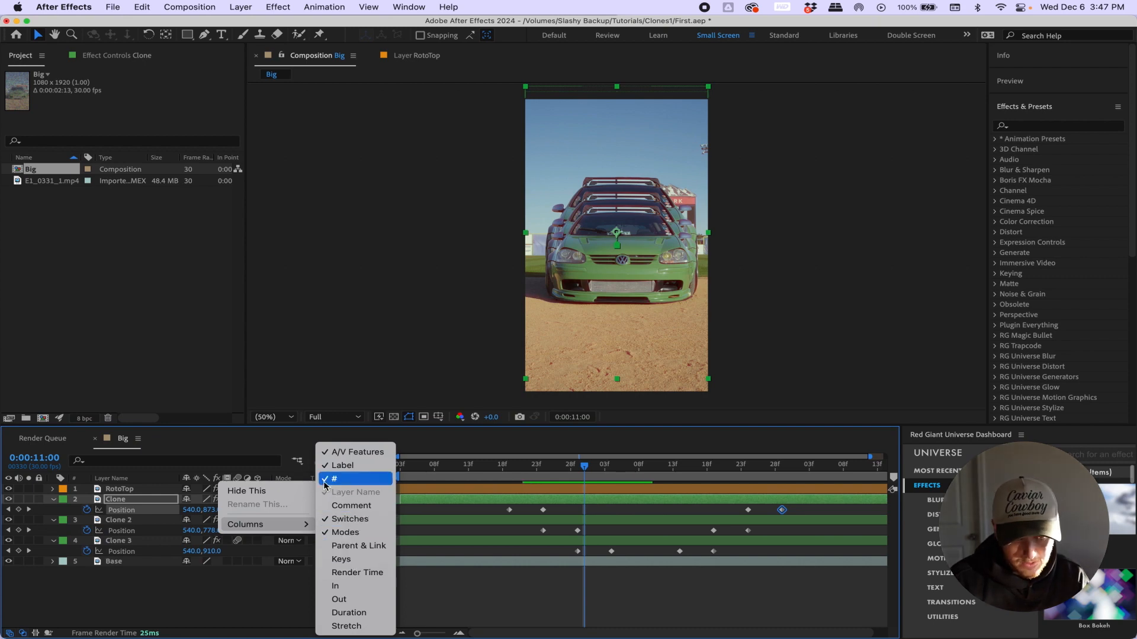
pyautogui.click(218, 456)
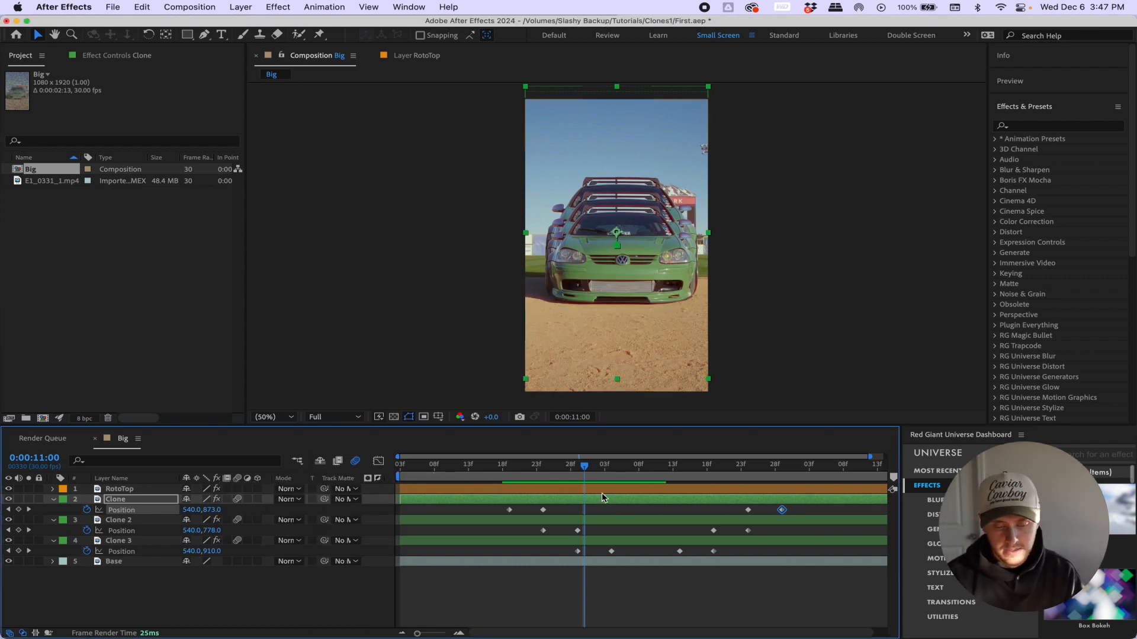
# - Preview the motion-blurred animation from the first frame and inspect the blur around 0:00:10:27
pyautogui.moveTo(567, 472); pyautogui.dragTo(379, 469)
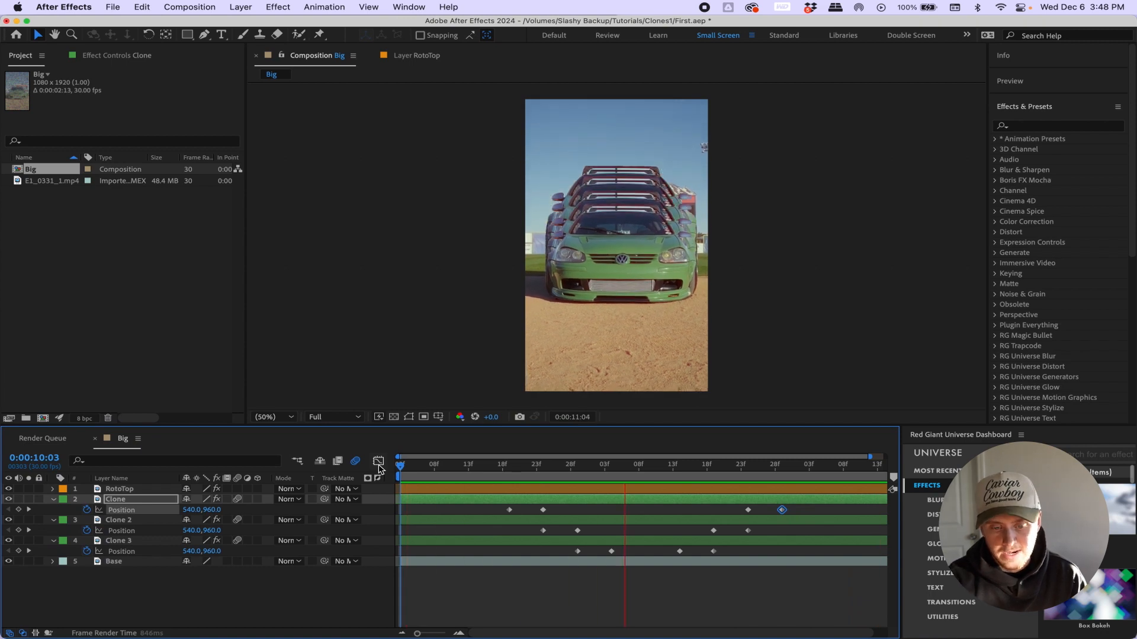
pyautogui.press('space')
pyautogui.moveTo(517, 474); pyautogui.dragTo(570, 471)
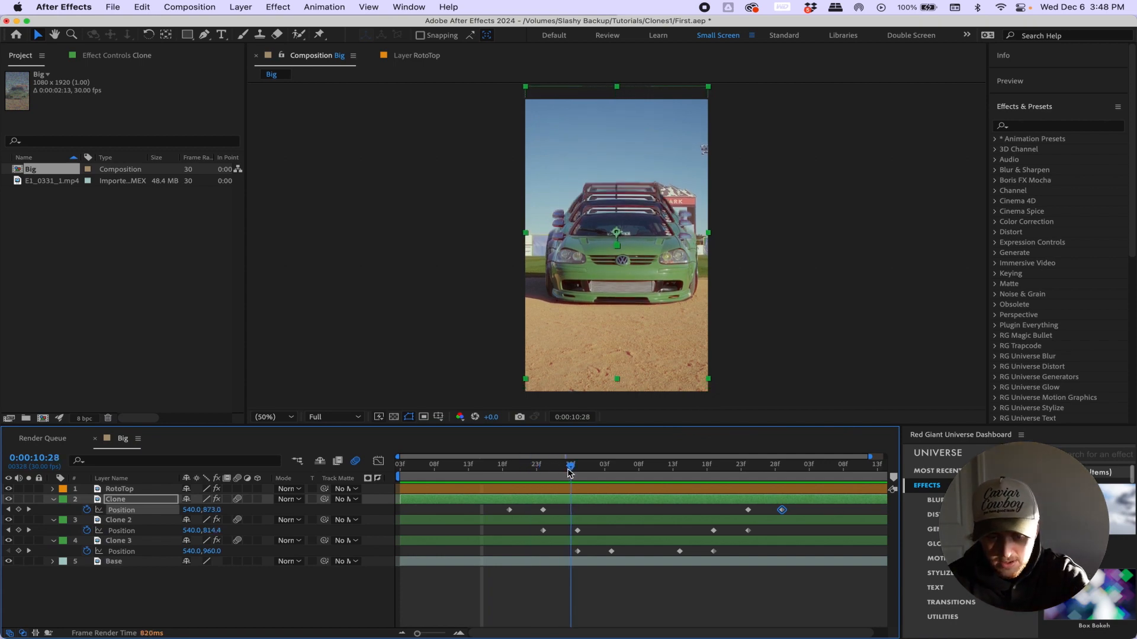
pyautogui.moveTo(568, 470); pyautogui.dragTo(565, 469)
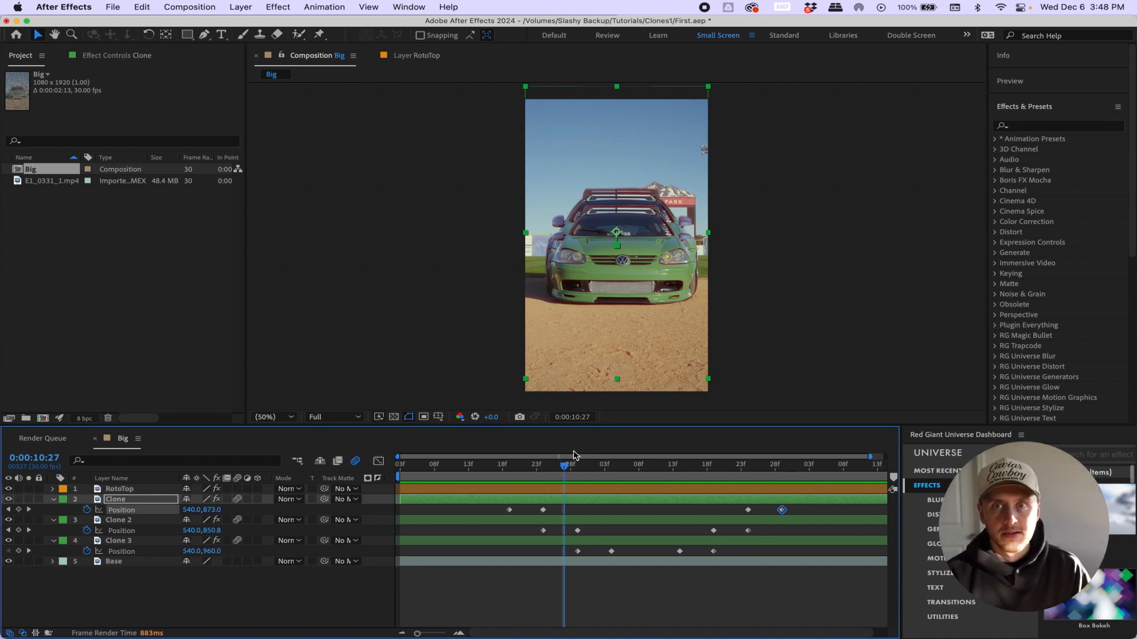
# - Apply Easy Ease to all Position keyframes of Clone, Clone 2 and Clone 3, and preview from the first frame
pyautogui.moveTo(569, 466); pyautogui.dragTo(798, 475)
pyautogui.click(865, 604)
pyautogui.moveTo(867, 604)
pyautogui.mouseDown()
pyautogui.moveTo(759, 560)
pyautogui.moveTo(480, 509)
pyautogui.moveTo(456, 492)
pyautogui.mouseUp()
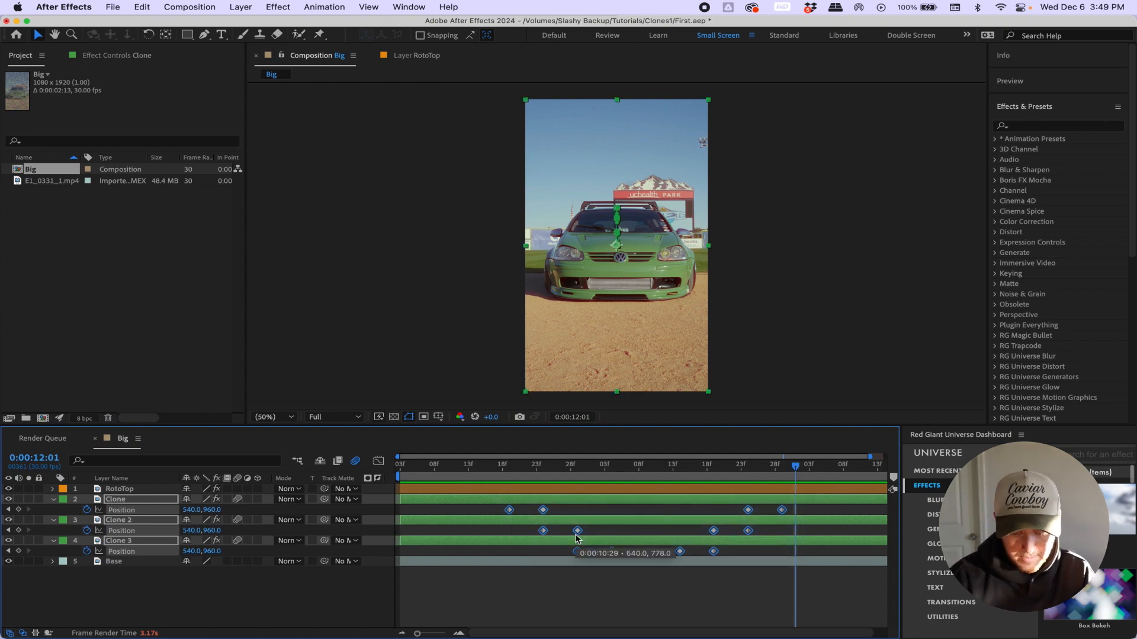
pyautogui.press('F9')
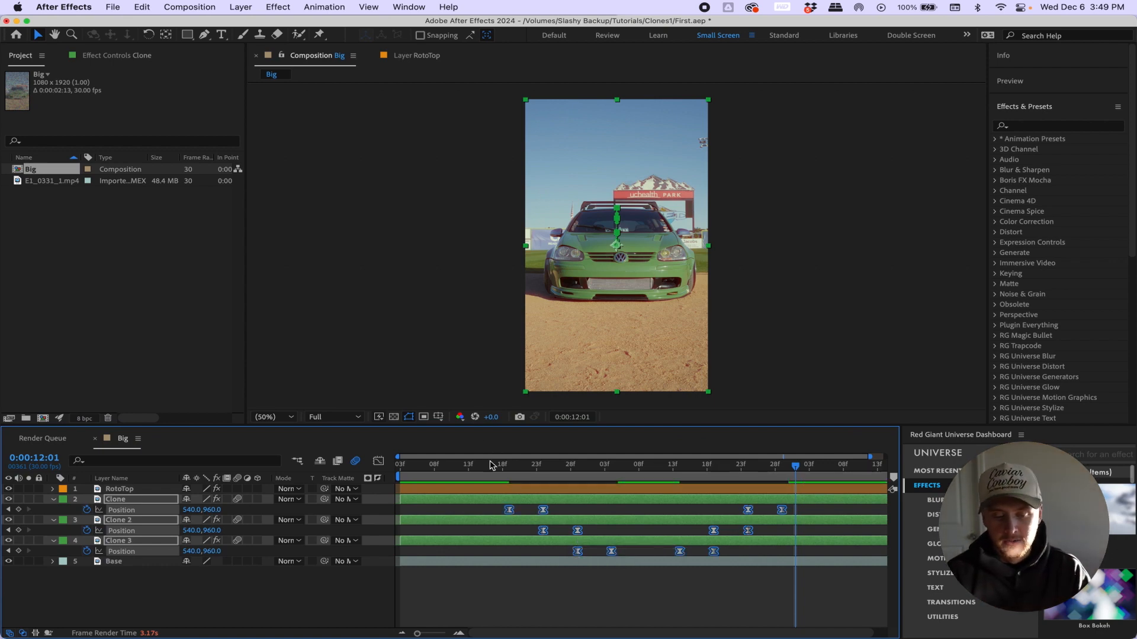
pyautogui.moveTo(495, 466); pyautogui.dragTo(358, 490)
pyautogui.press('space')
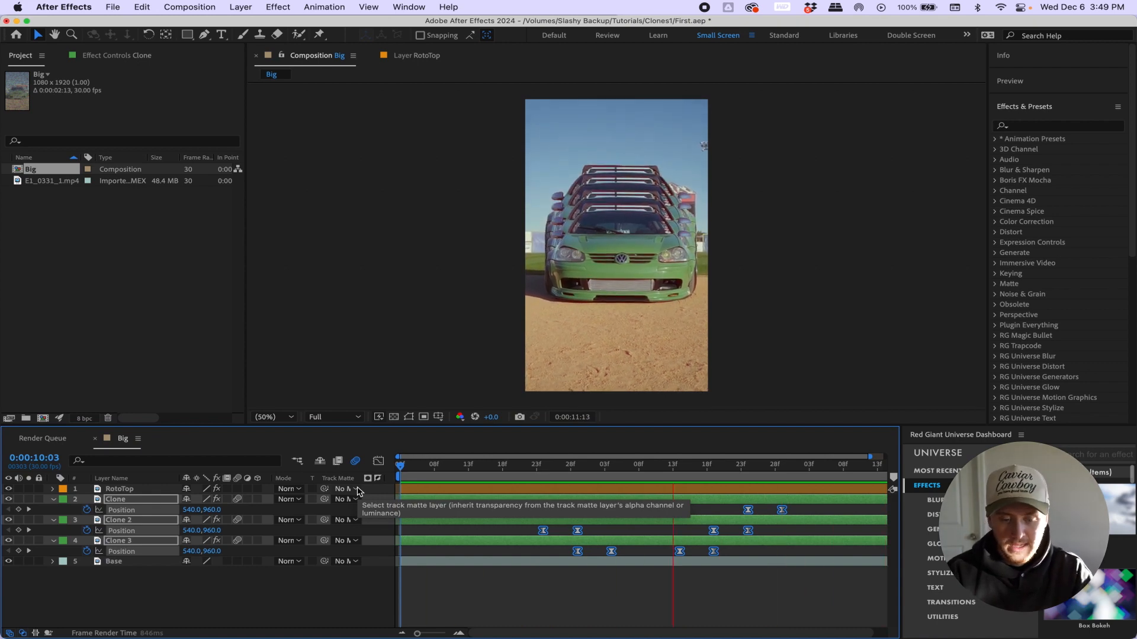
pyautogui.press('space')
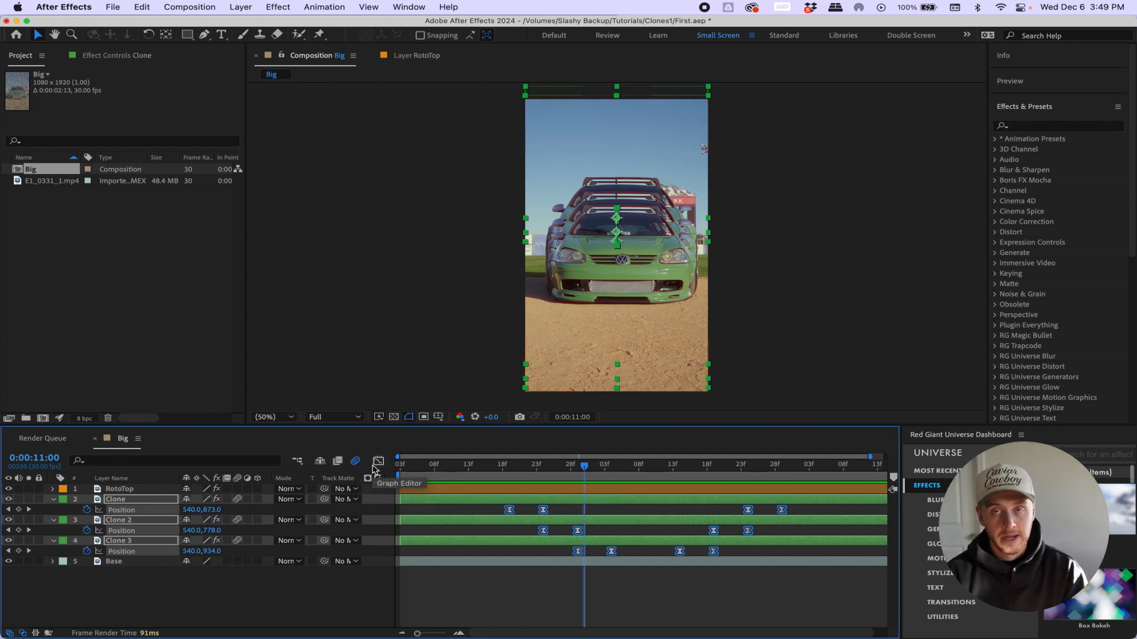
# - Deselect the keyframes and scrub through the eased clone animation to 0:00:11:15
pyautogui.click(492, 582)
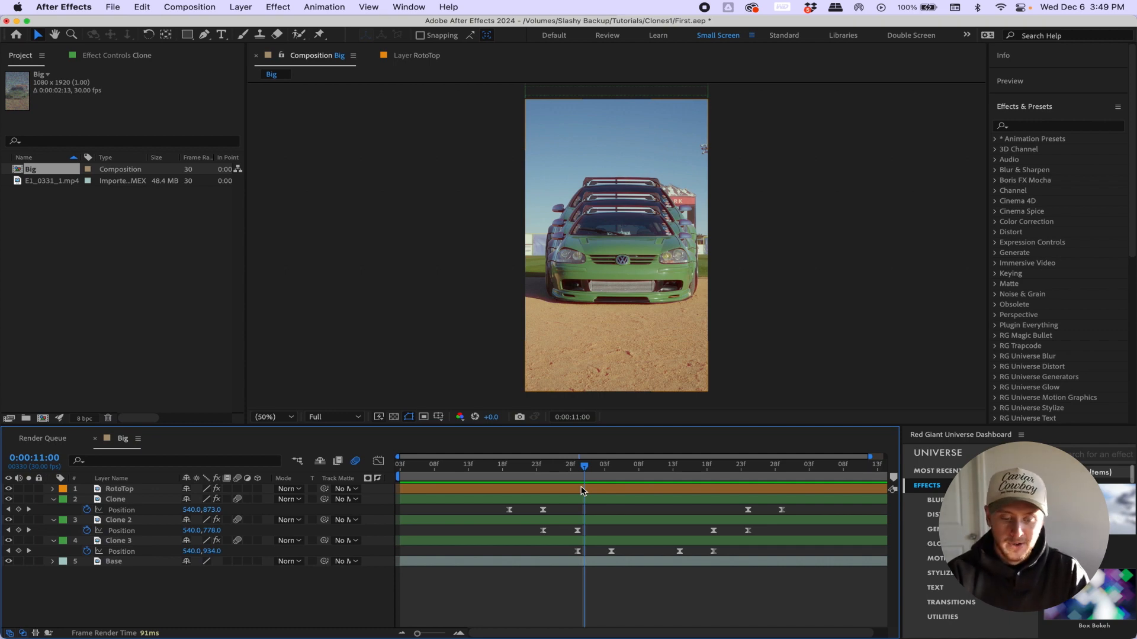
pyautogui.click(598, 468)
pyautogui.moveTo(600, 470); pyautogui.dragTo(687, 492)
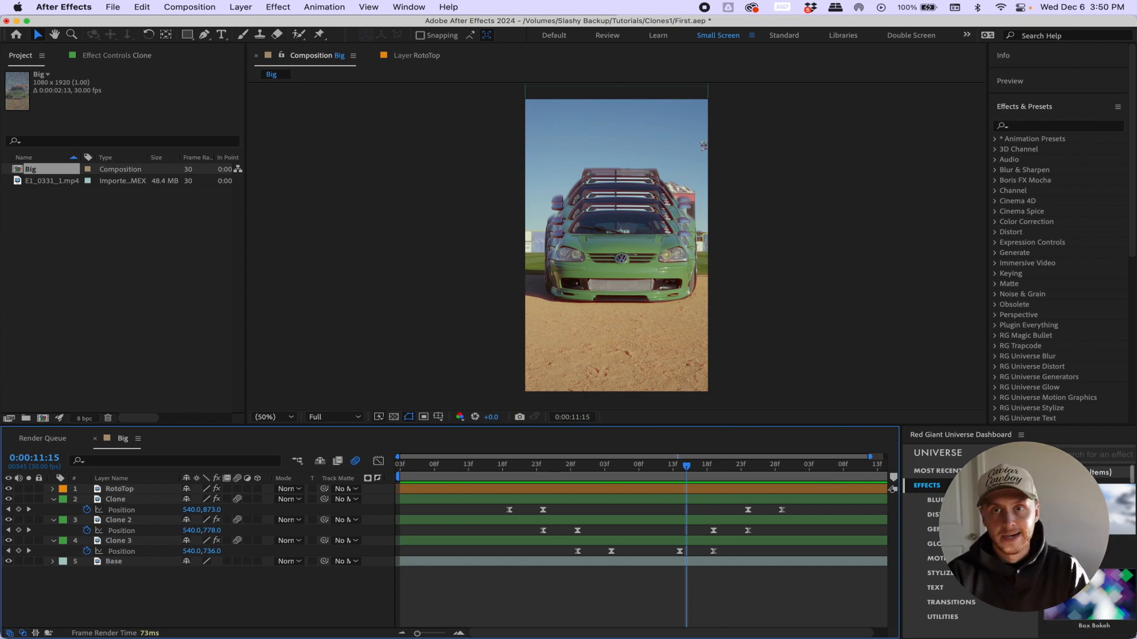
# - Try the Glitchify effect on the Base layer, check it by scrubbing to 0:00:11:10, and remove it from the layer
pyautogui.moveTo(687, 472); pyautogui.dragTo(625, 477)
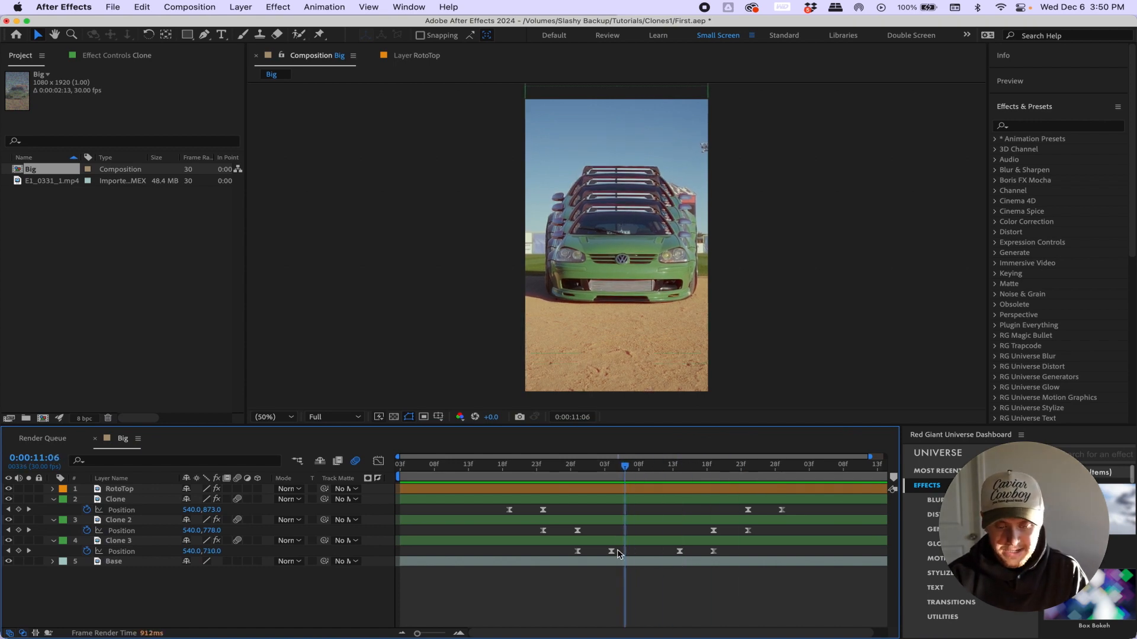
pyautogui.click(504, 560)
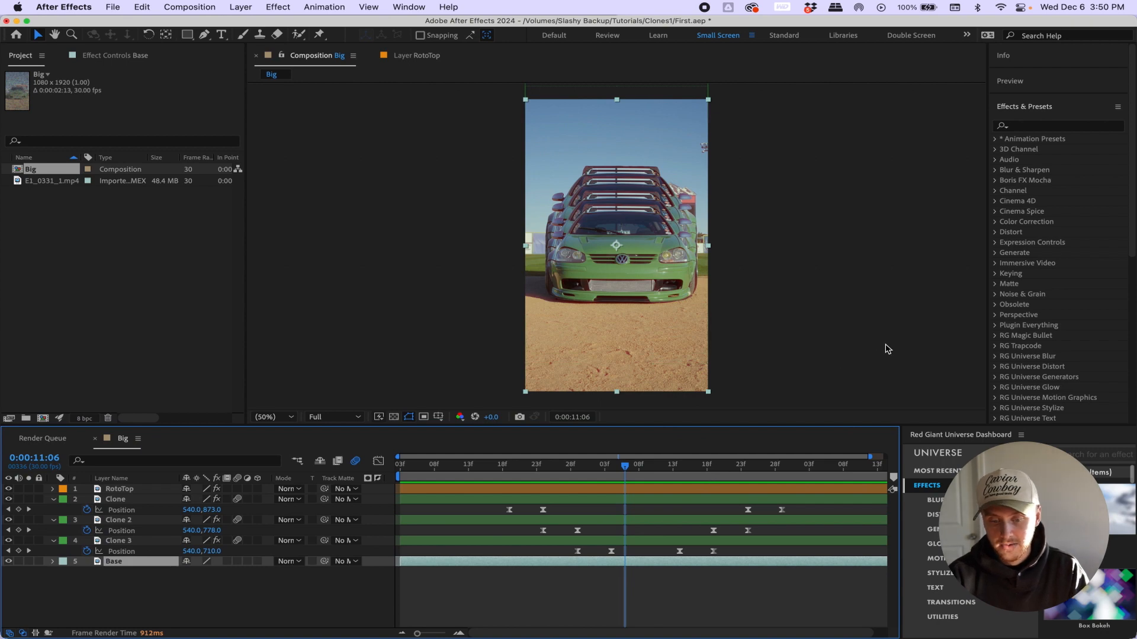
pyautogui.click(1042, 127)
pyautogui.write('glit')
pyautogui.moveTo(1038, 191); pyautogui.dragTo(771, 565)
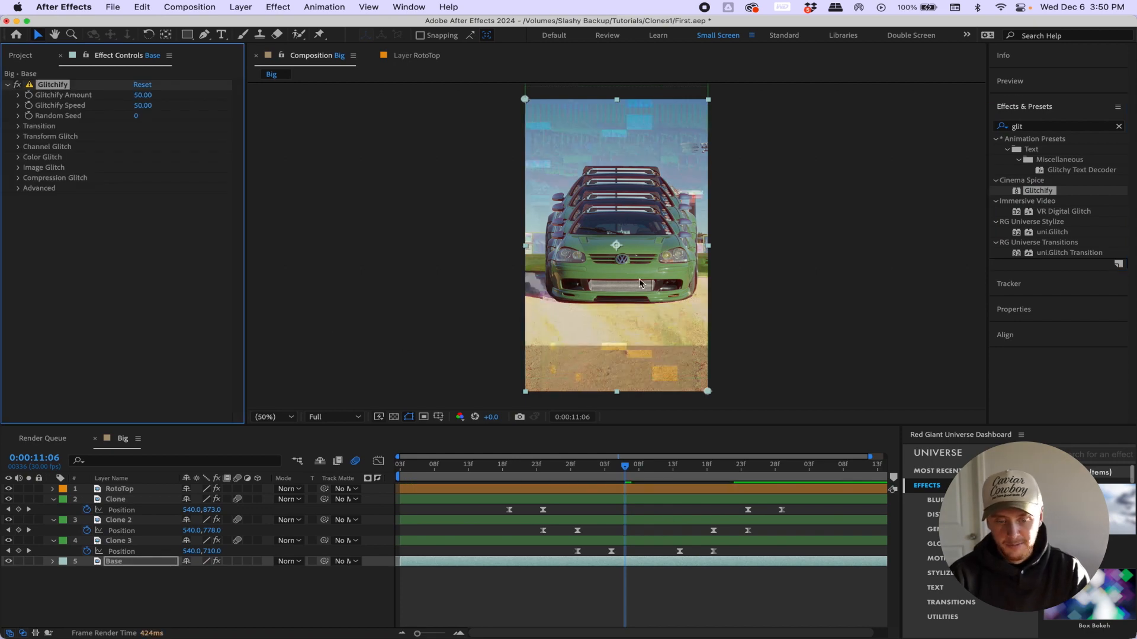
pyautogui.moveTo(518, 467); pyautogui.dragTo(652, 457)
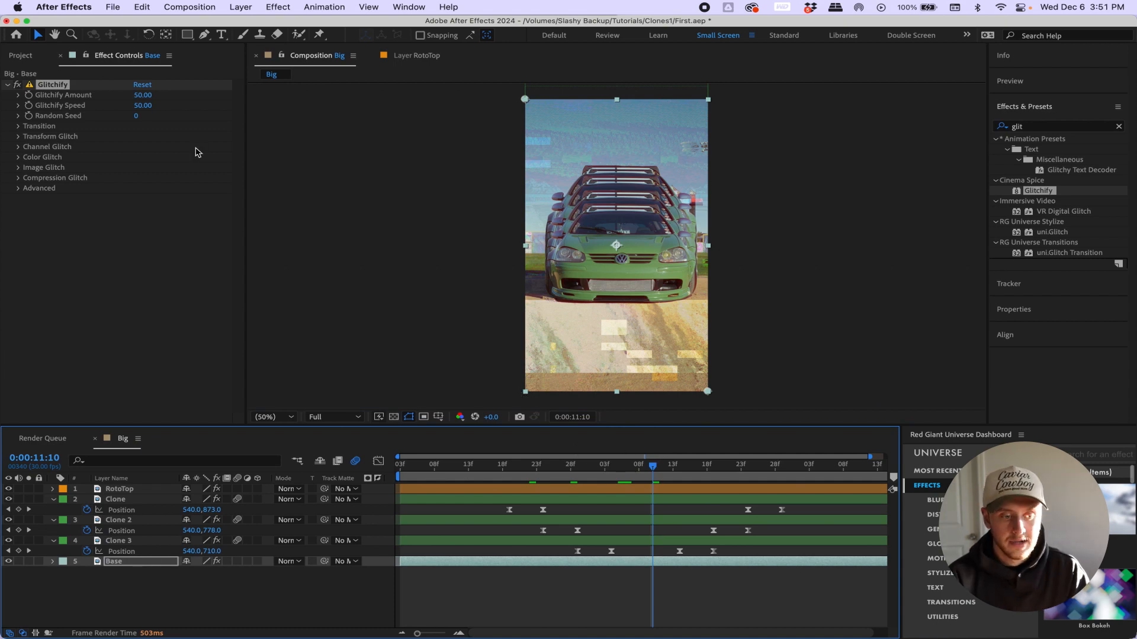
pyautogui.click(63, 84)
pyautogui.press('Delete')
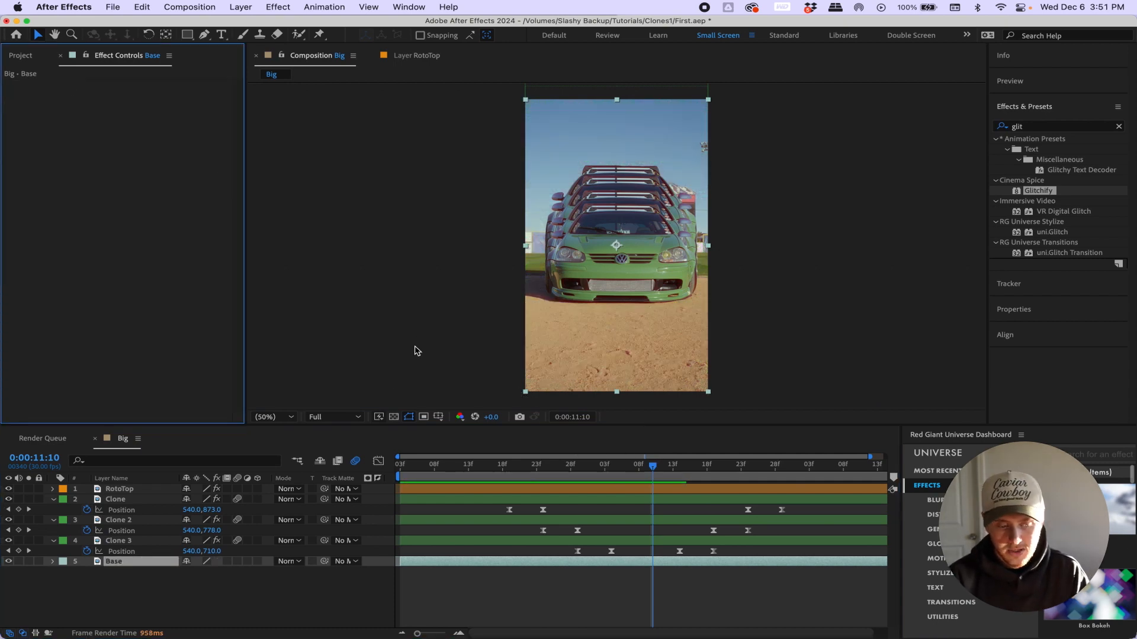
# - Collapse the Position properties of Clone, Clone 2 and Clone 3 in the timeline
pyautogui.click(53, 499)
pyautogui.click(53, 510)
pyautogui.click(53, 520)
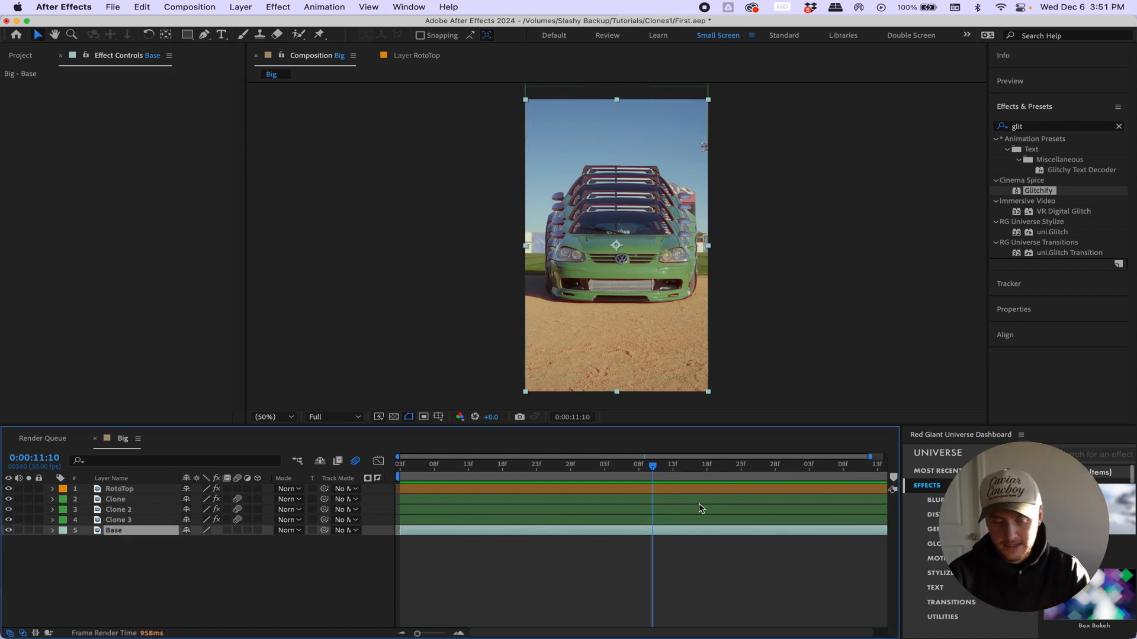
# - Reveal all modified properties of Clone, Clone 2 and Clone 3, look through the Roto Brush strokes, and collapse and deselect the layers
pyautogui.click(156, 503)
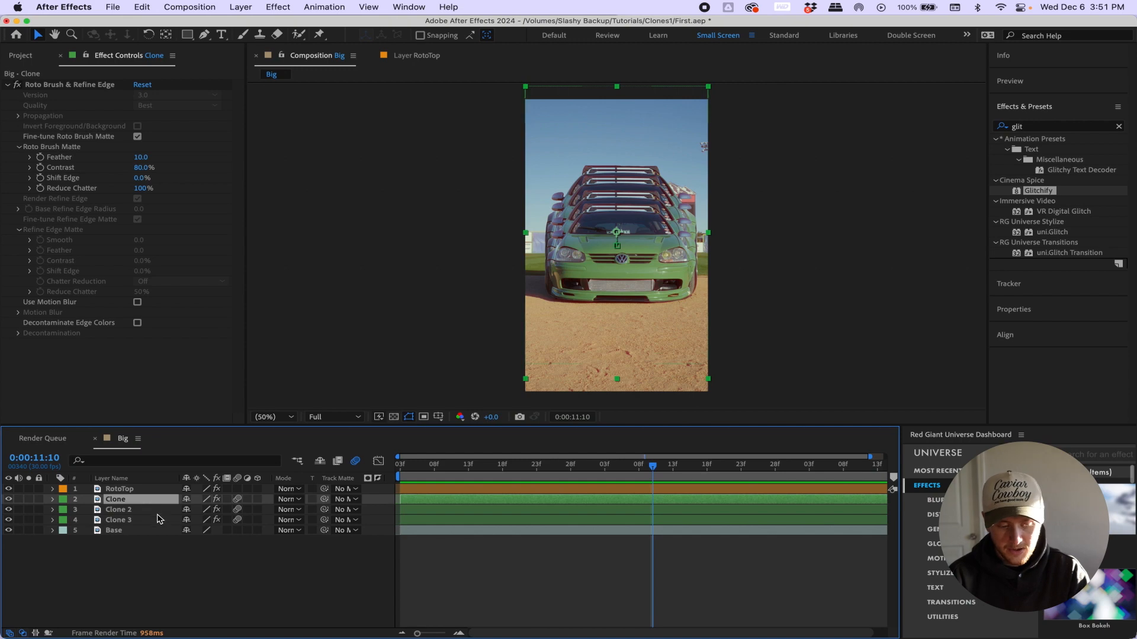
pyautogui.keyDown('shift'); pyautogui.click(153, 524); pyautogui.keyUp('shift')
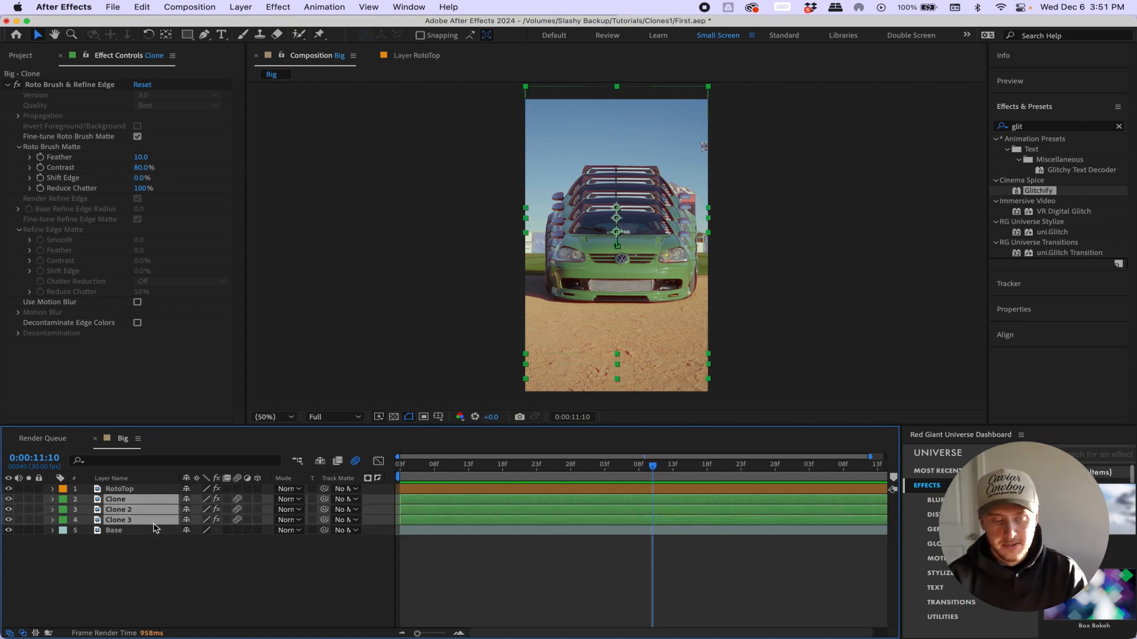
pyautogui.press('u')
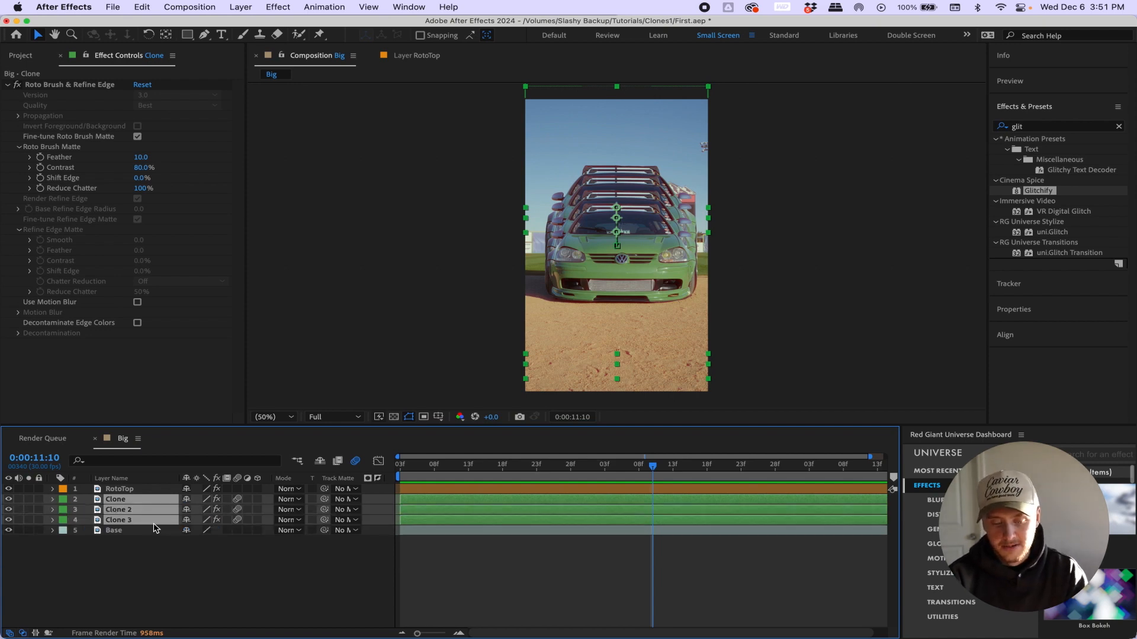
pyautogui.press('u')
pyautogui.press('u')
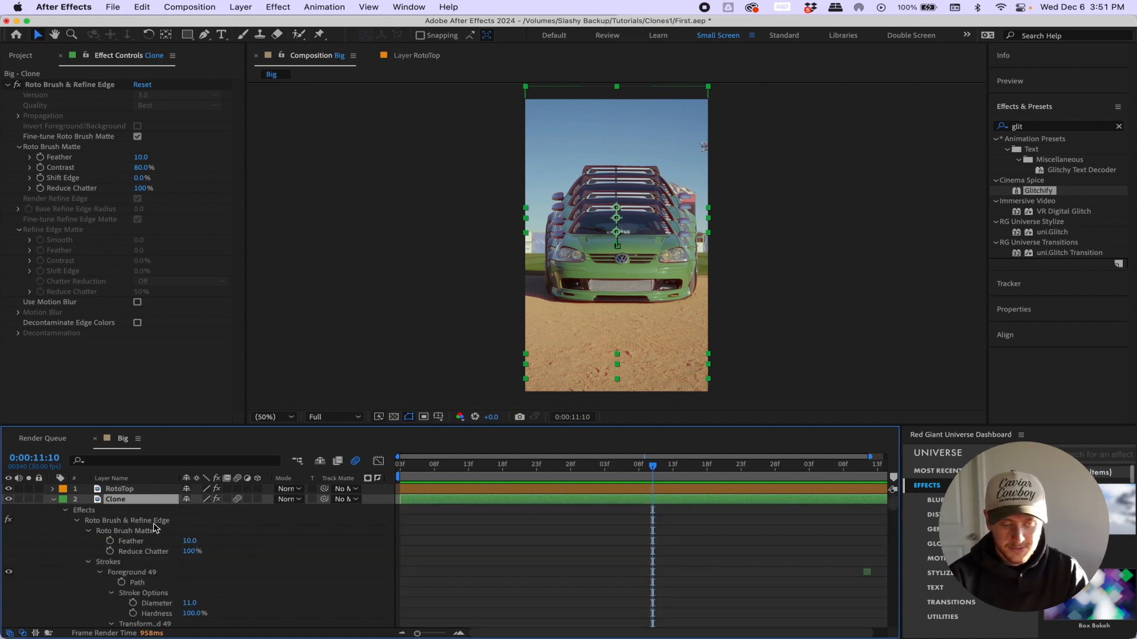
pyautogui.scroll(-2, 250, 577)
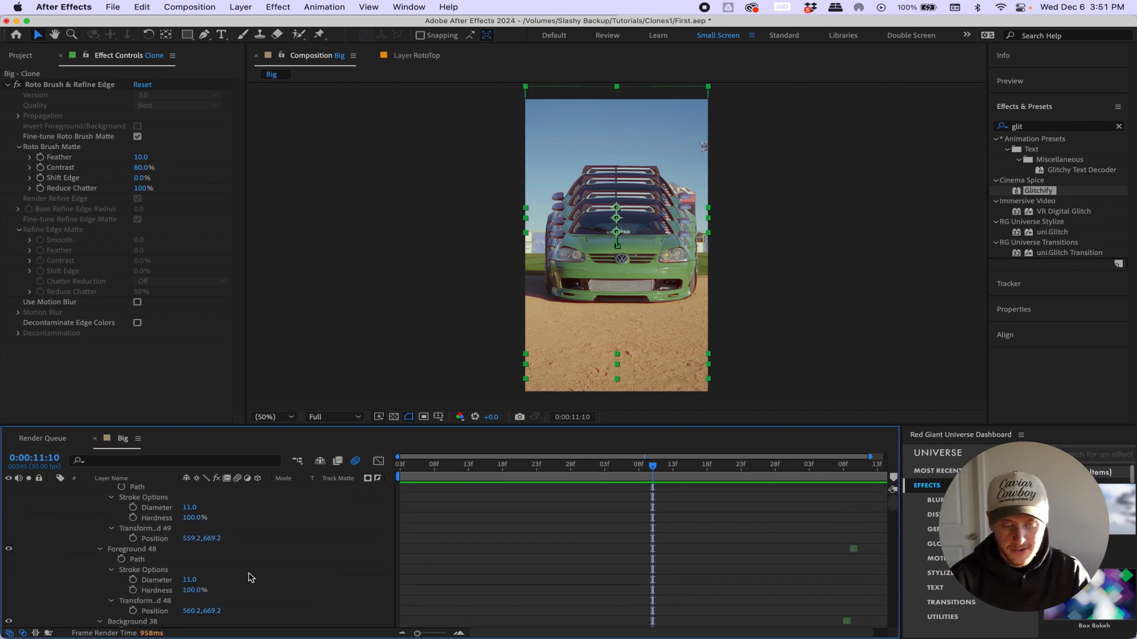
pyautogui.press('u')
pyautogui.click(236, 567)
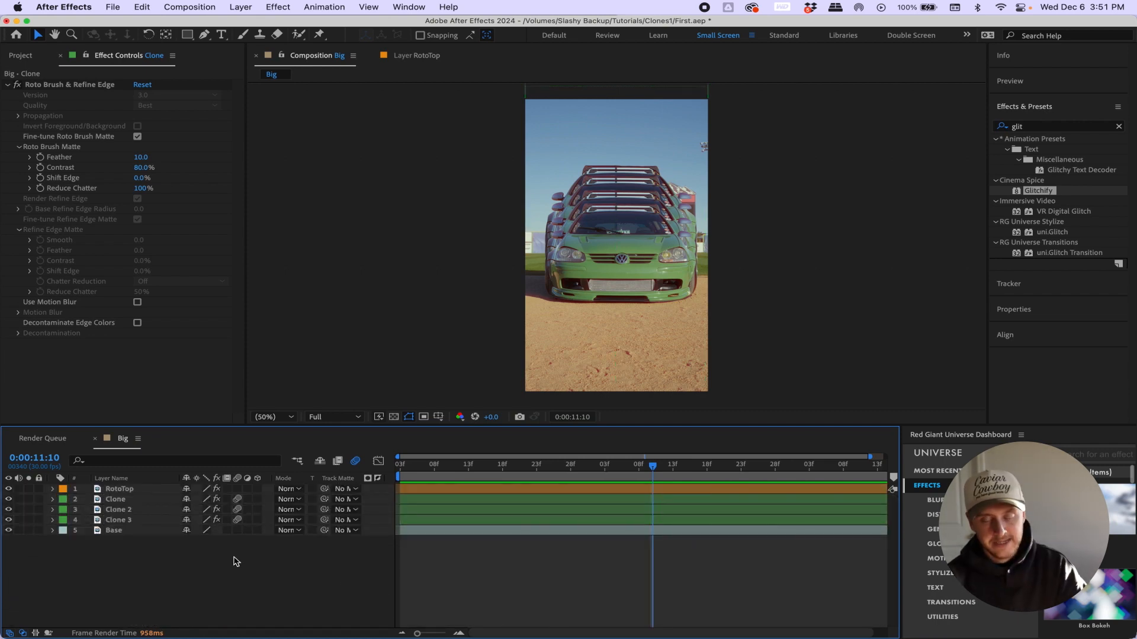
# - Scrub the clone animation to 0:00:11:04, and preview it from the first frame, stopping at 0:00:10:15
pyautogui.moveTo(551, 468); pyautogui.dragTo(610, 471)
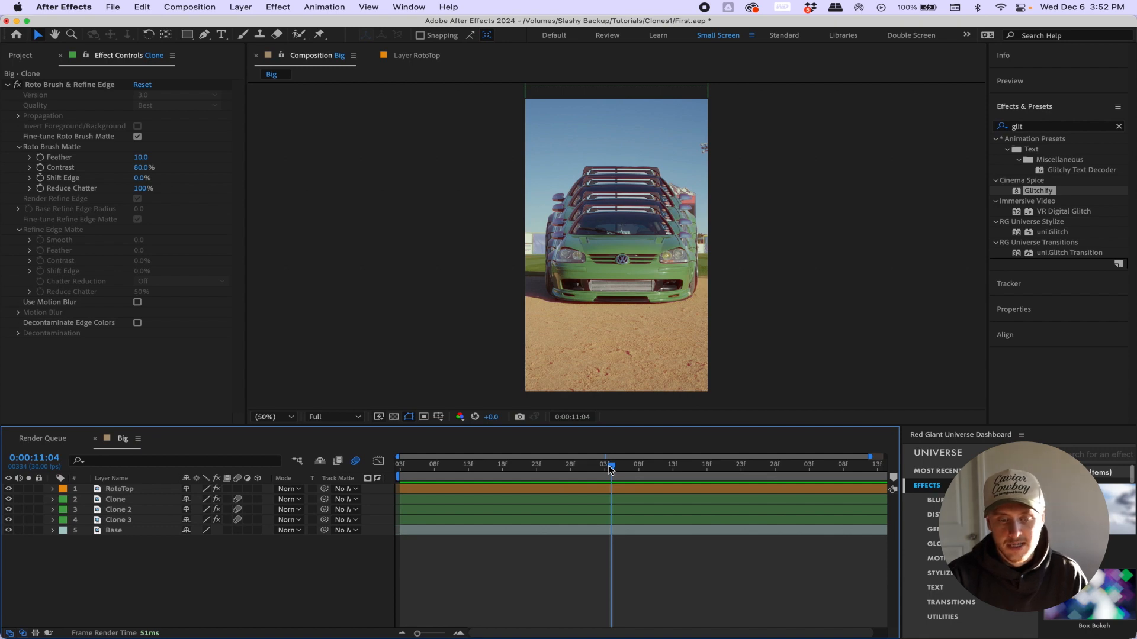
pyautogui.click(550, 466)
pyautogui.press('space')
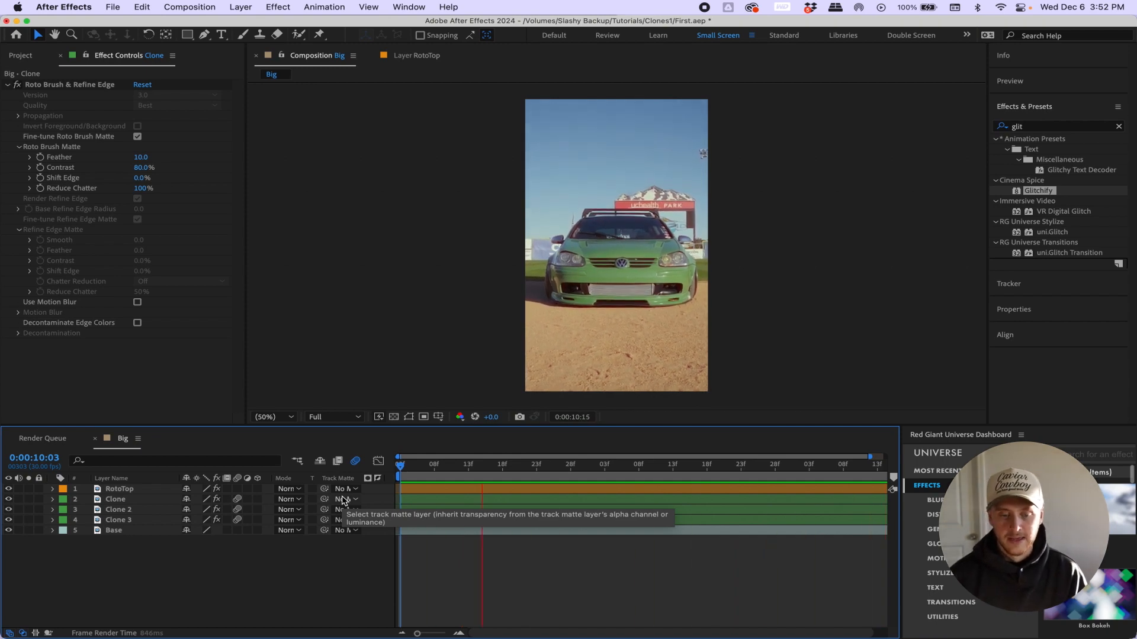
pyautogui.press('space')
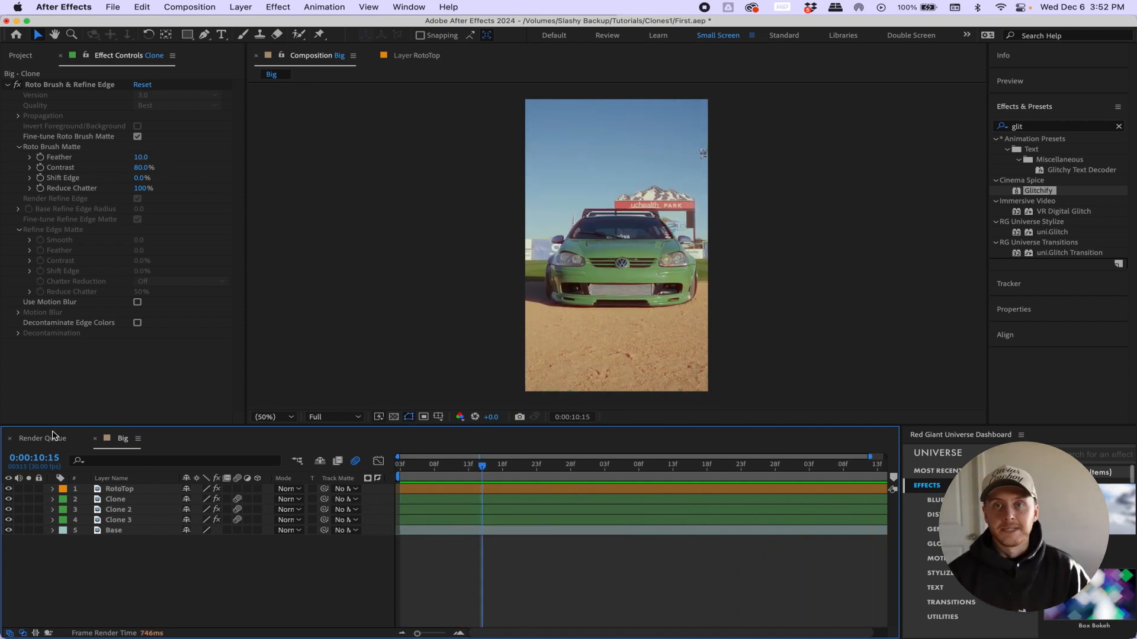